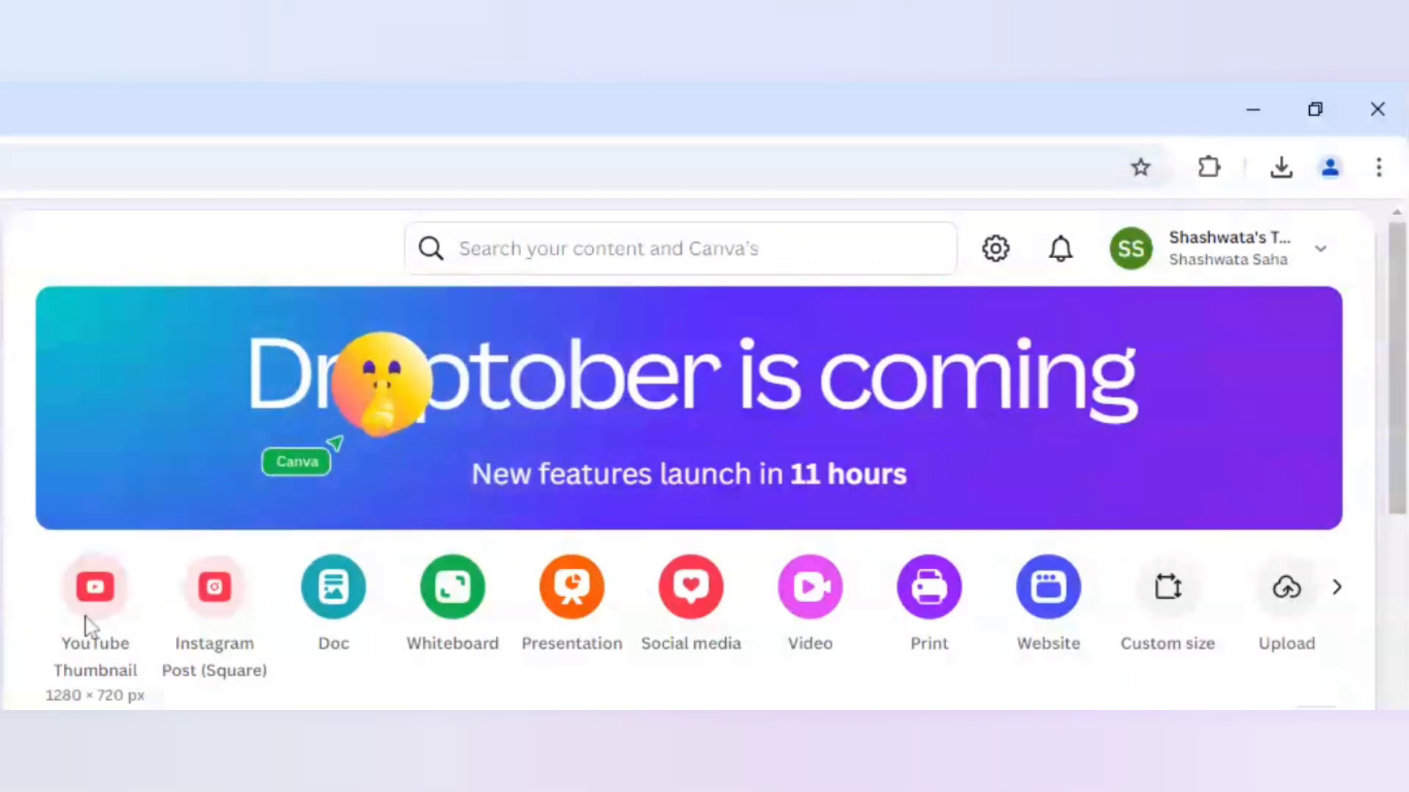
Create a blank YouTube Thumbnail design and show all recently used elements
{"action": "left_click", "coordinate": [88, 623]}
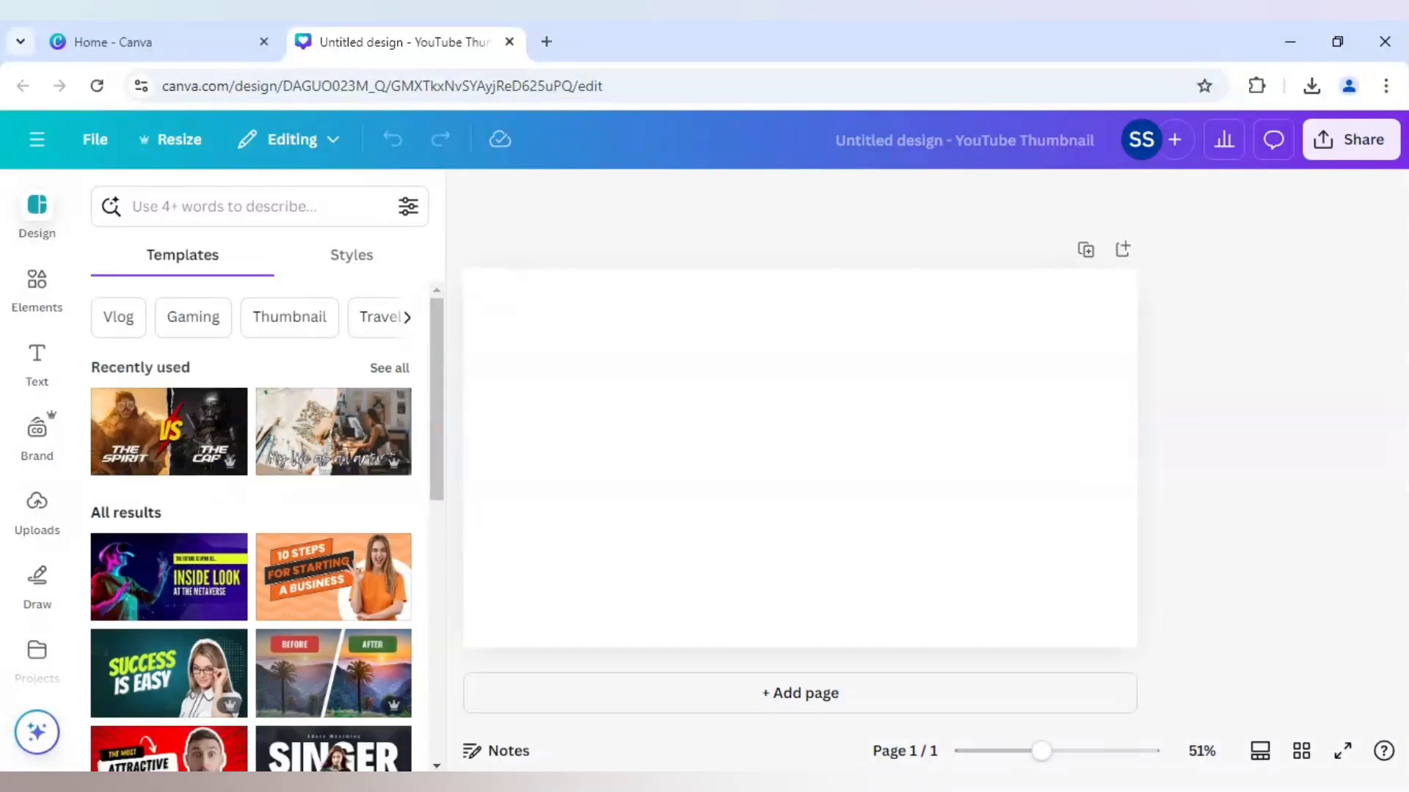
{"action": "left_click", "coordinate": [38, 282]}
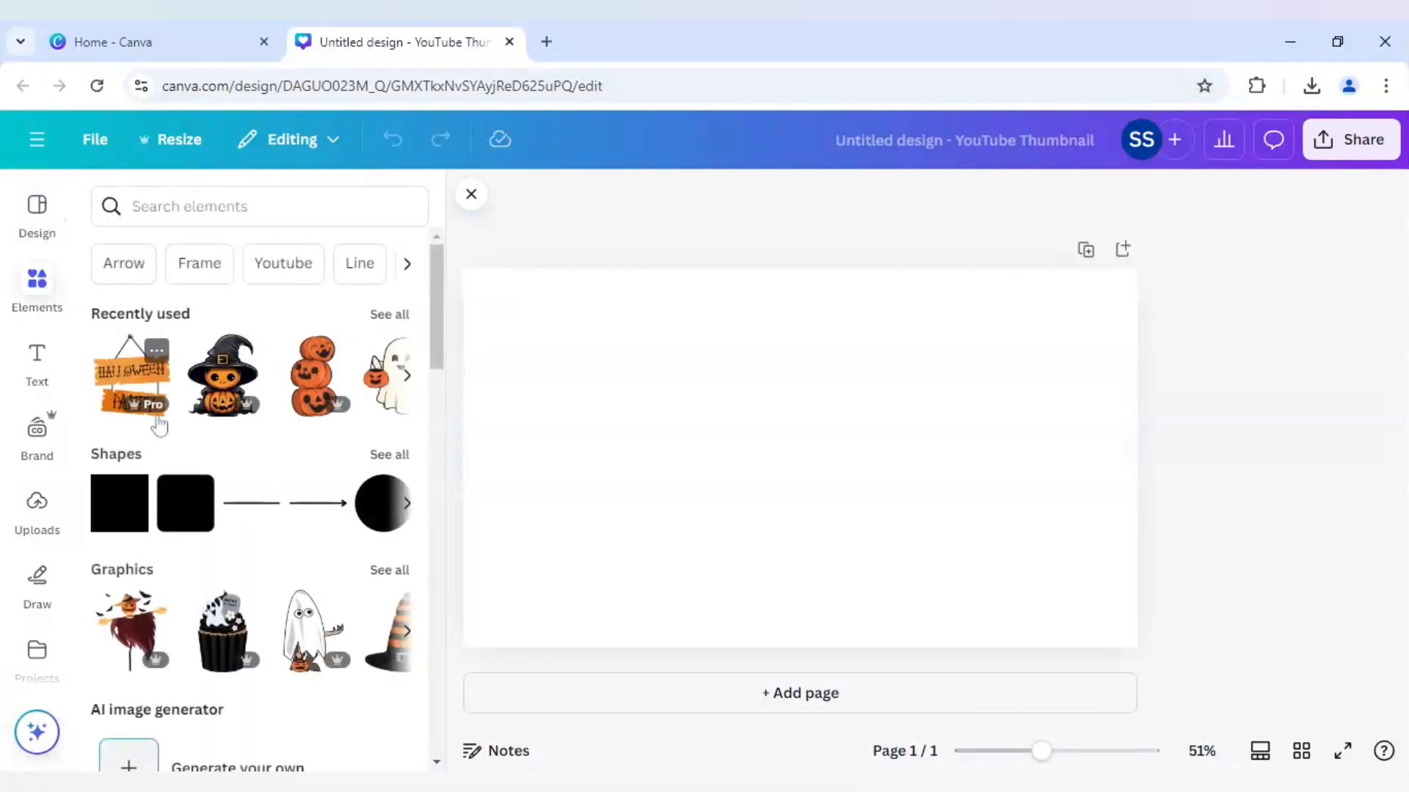
{"action": "left_click", "coordinate": [384, 315]}
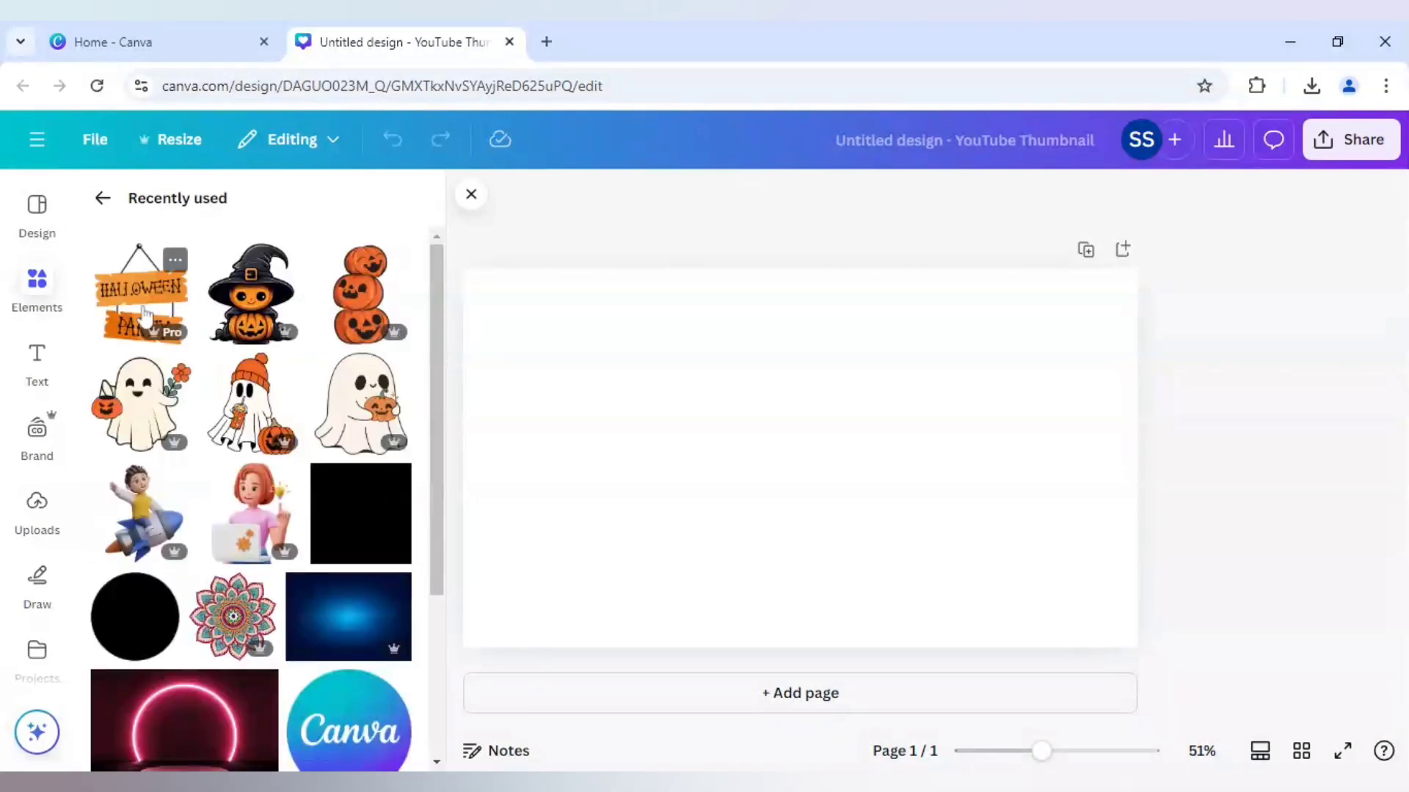
Examine the titles and details of the Halloween sign, the two pumpkin graphics and the two ghosts holding pumpkins
{"action": "left_click", "coordinate": [174, 260]}
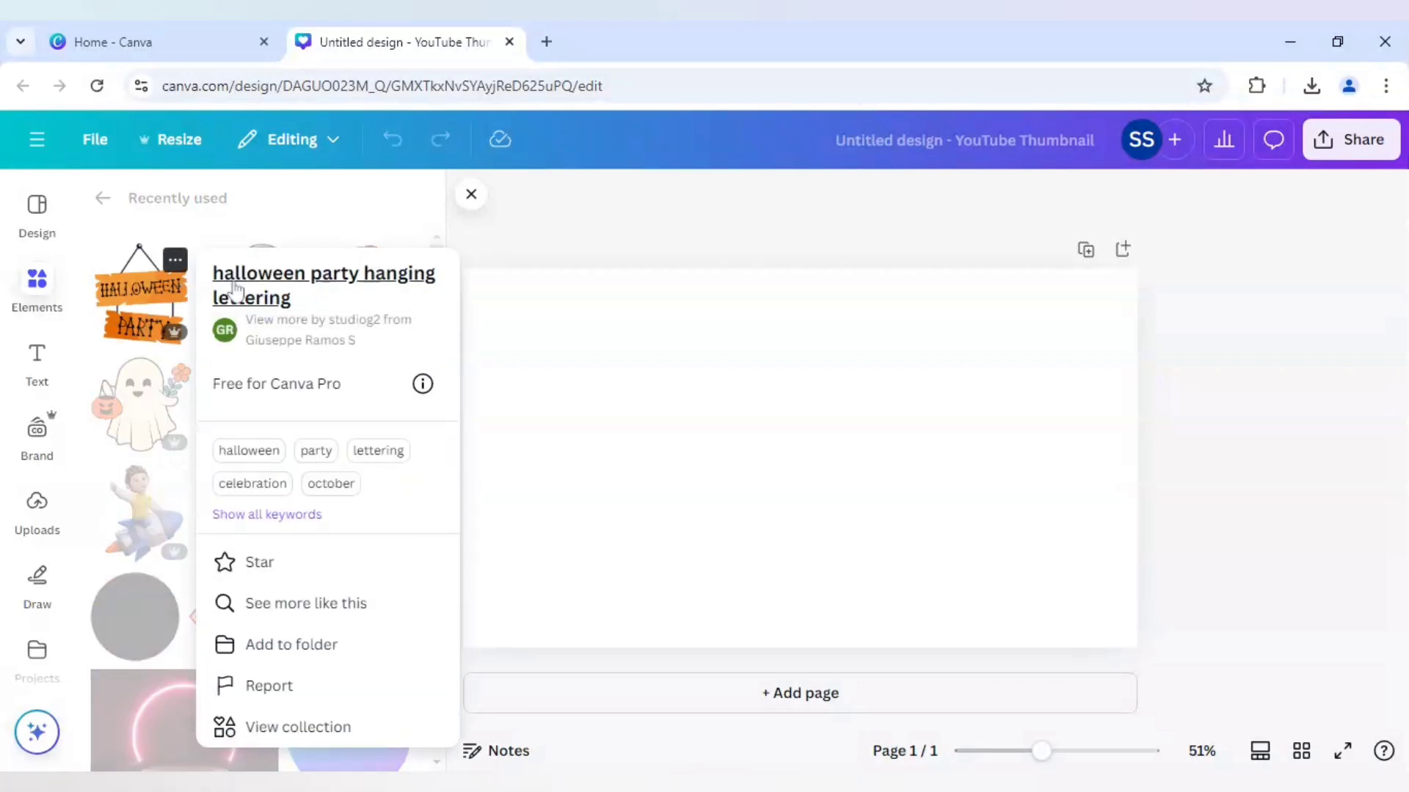
{"action": "left_click", "coordinate": [248, 229]}
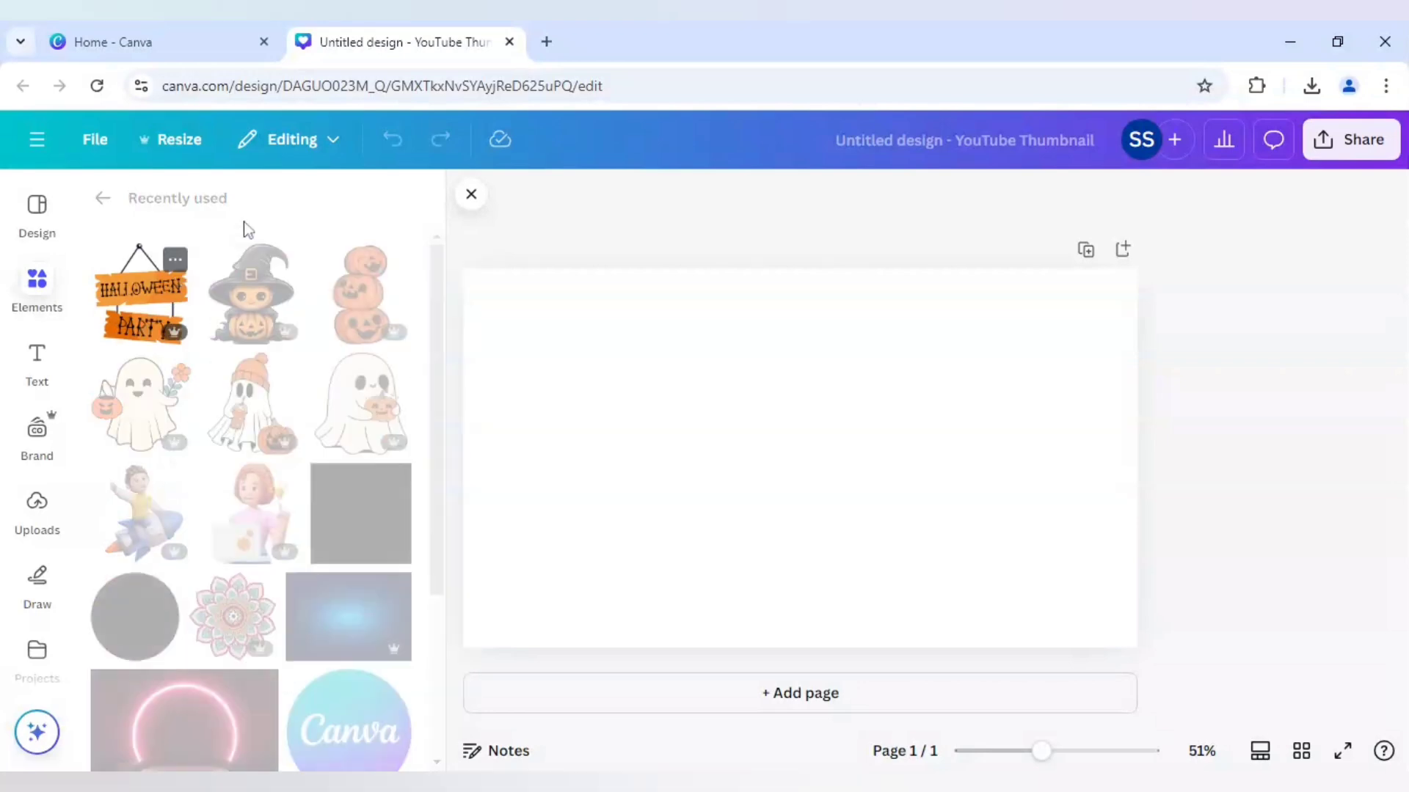
{"action": "left_click", "coordinate": [285, 260]}
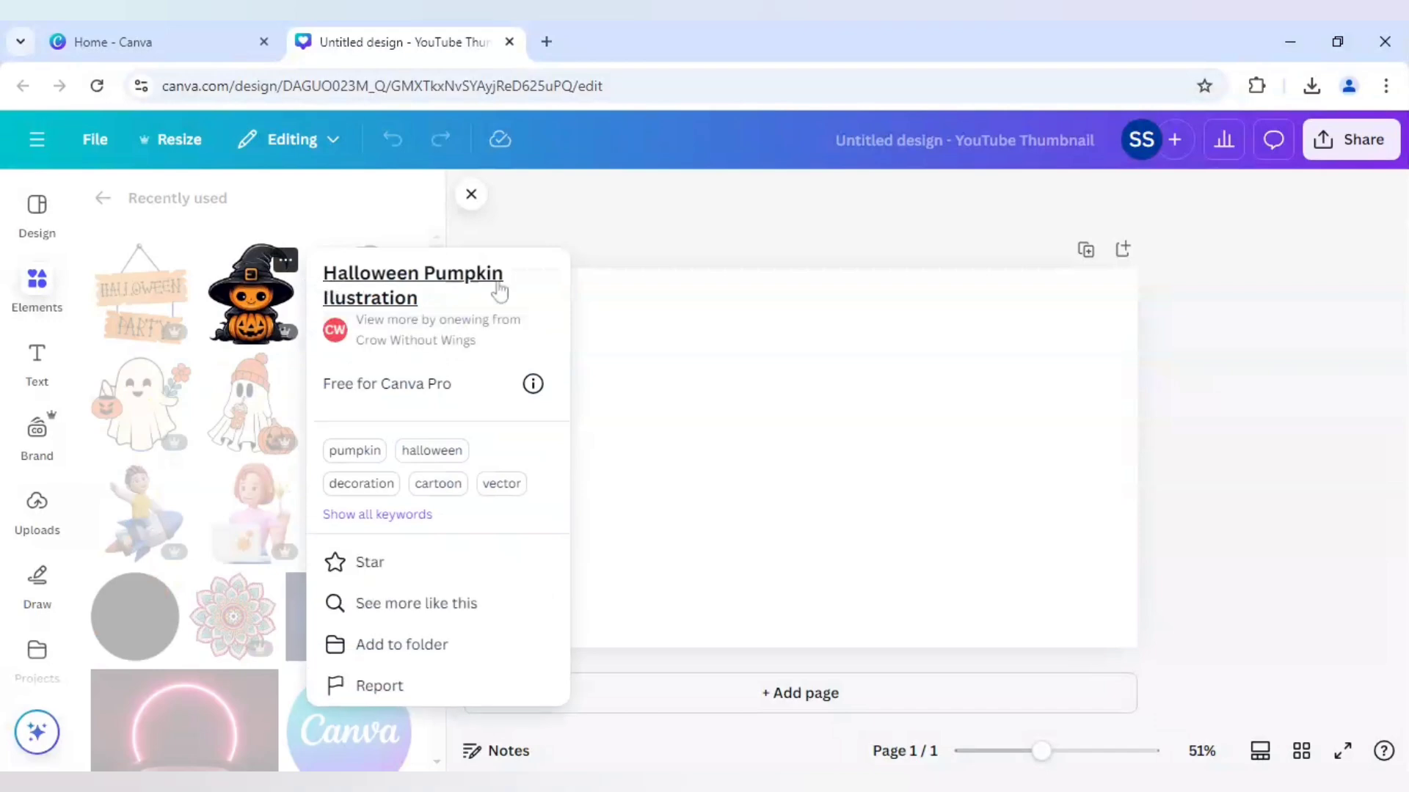
{"action": "left_click", "coordinate": [375, 214]}
{"action": "left_click", "coordinate": [395, 260]}
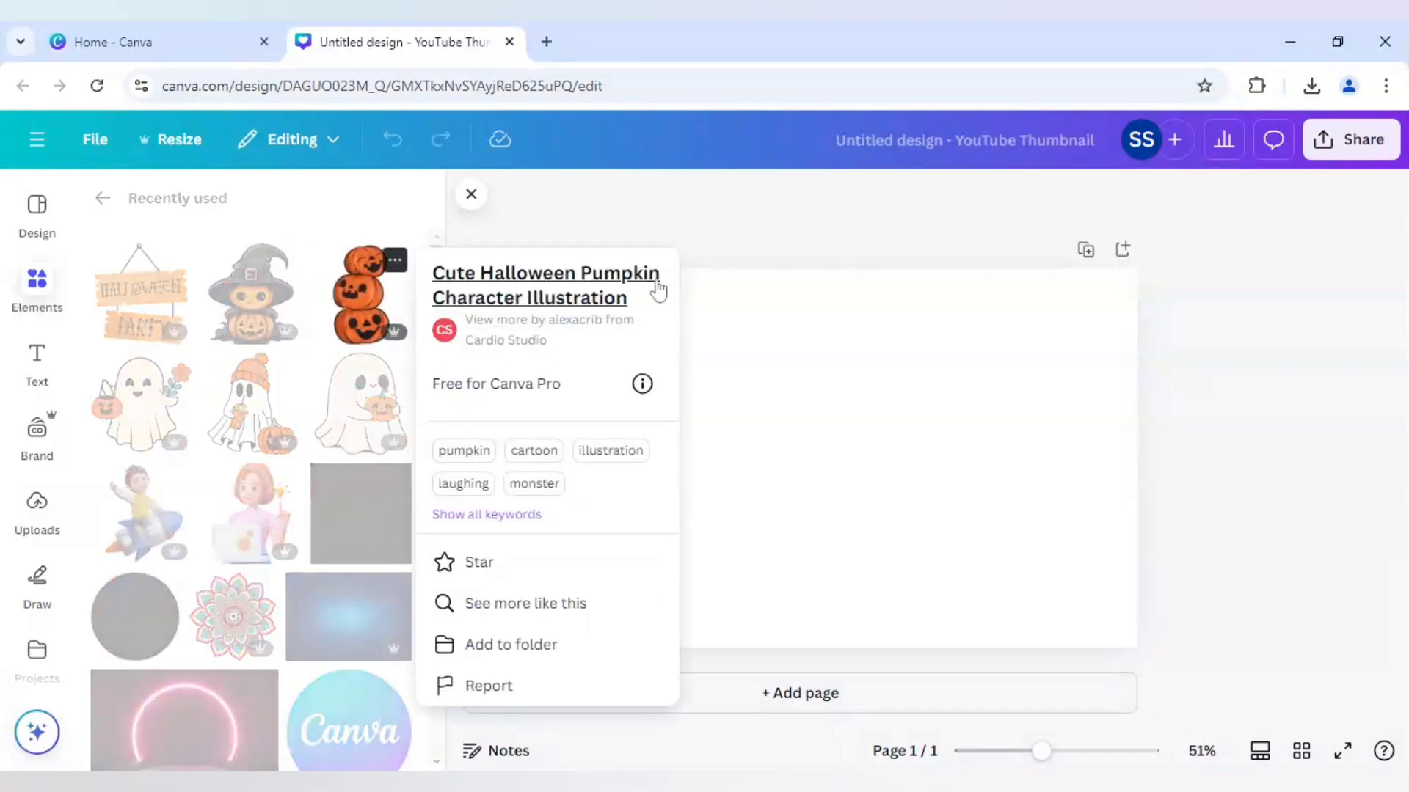
{"action": "left_click", "coordinate": [154, 389]}
{"action": "left_click", "coordinate": [175, 371]}
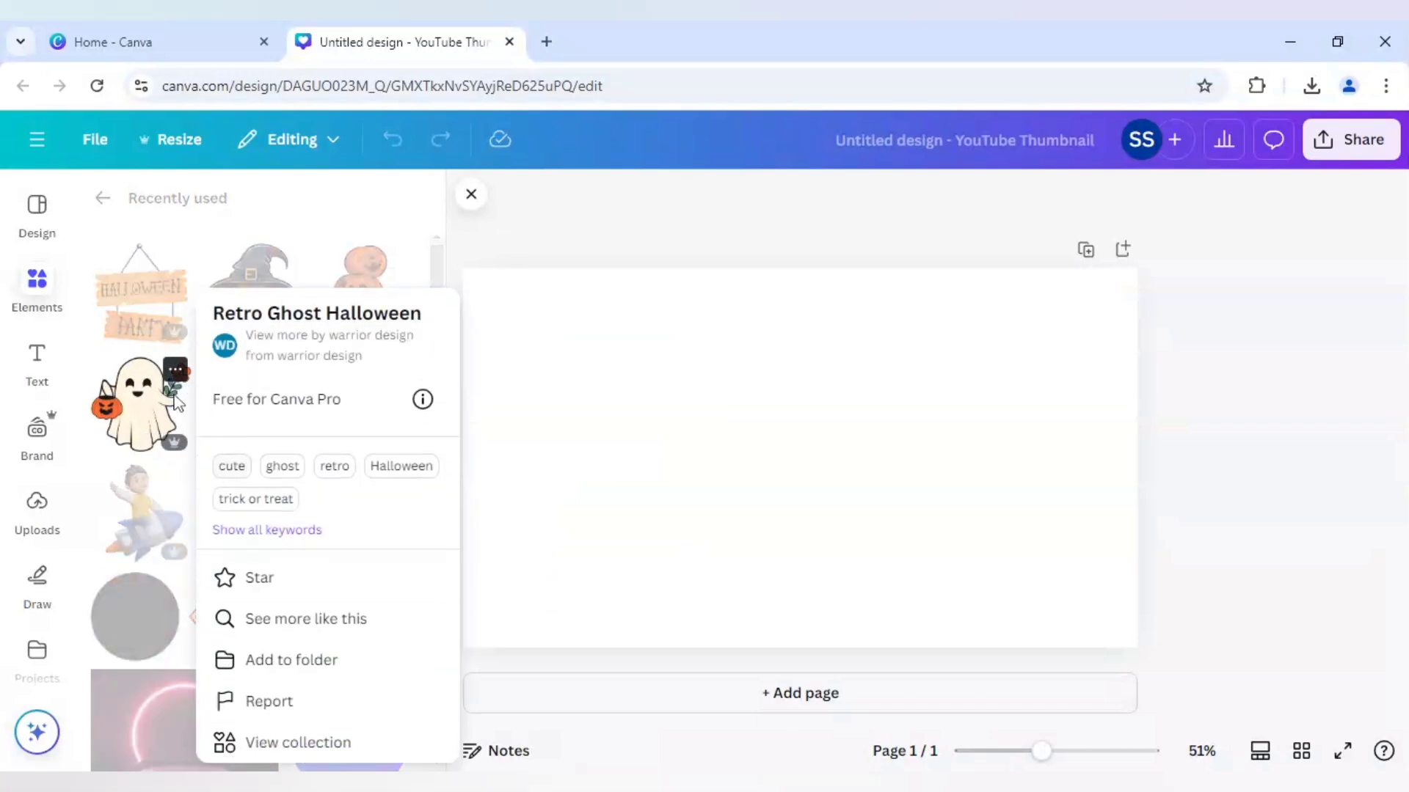
{"action": "left_click", "coordinate": [232, 219]}
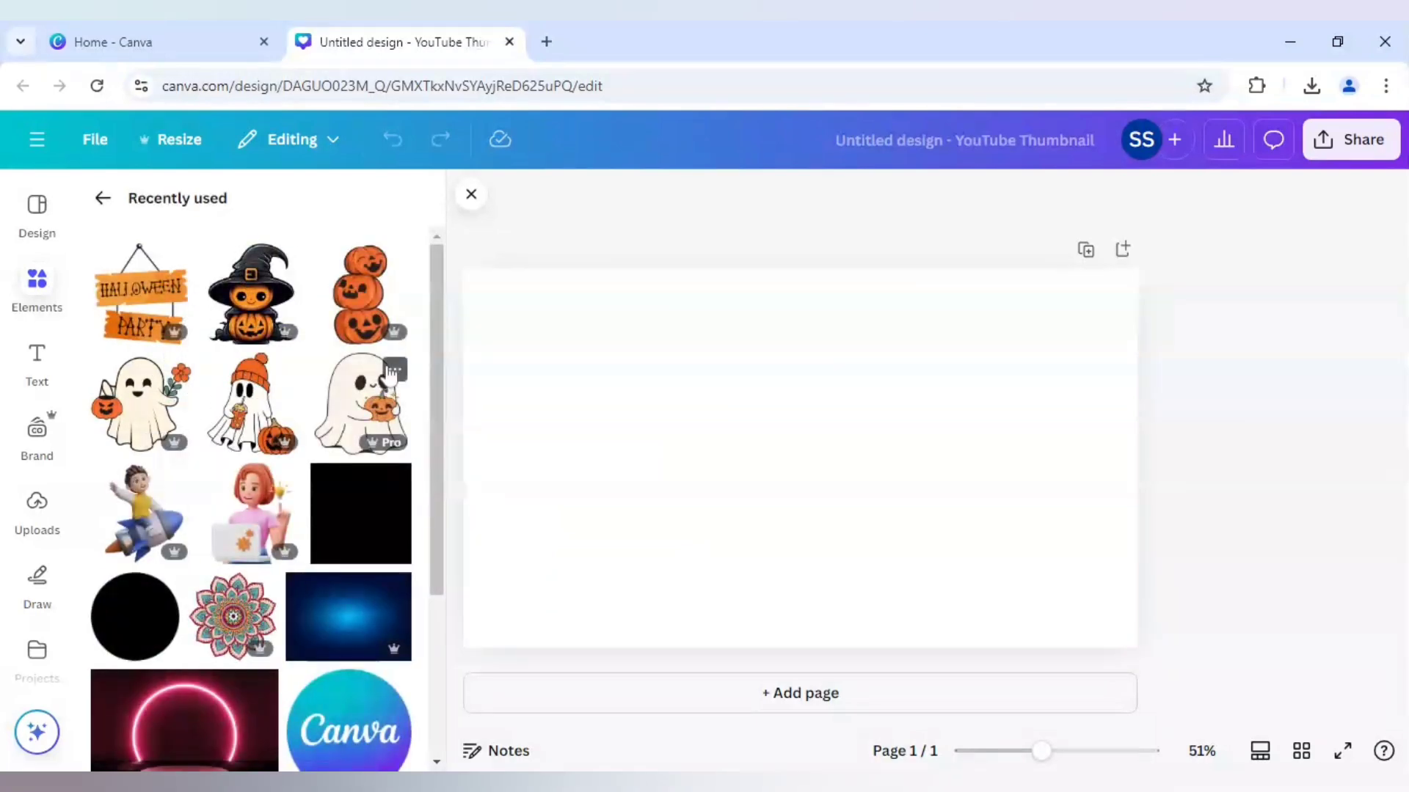
{"action": "left_click", "coordinate": [394, 369]}
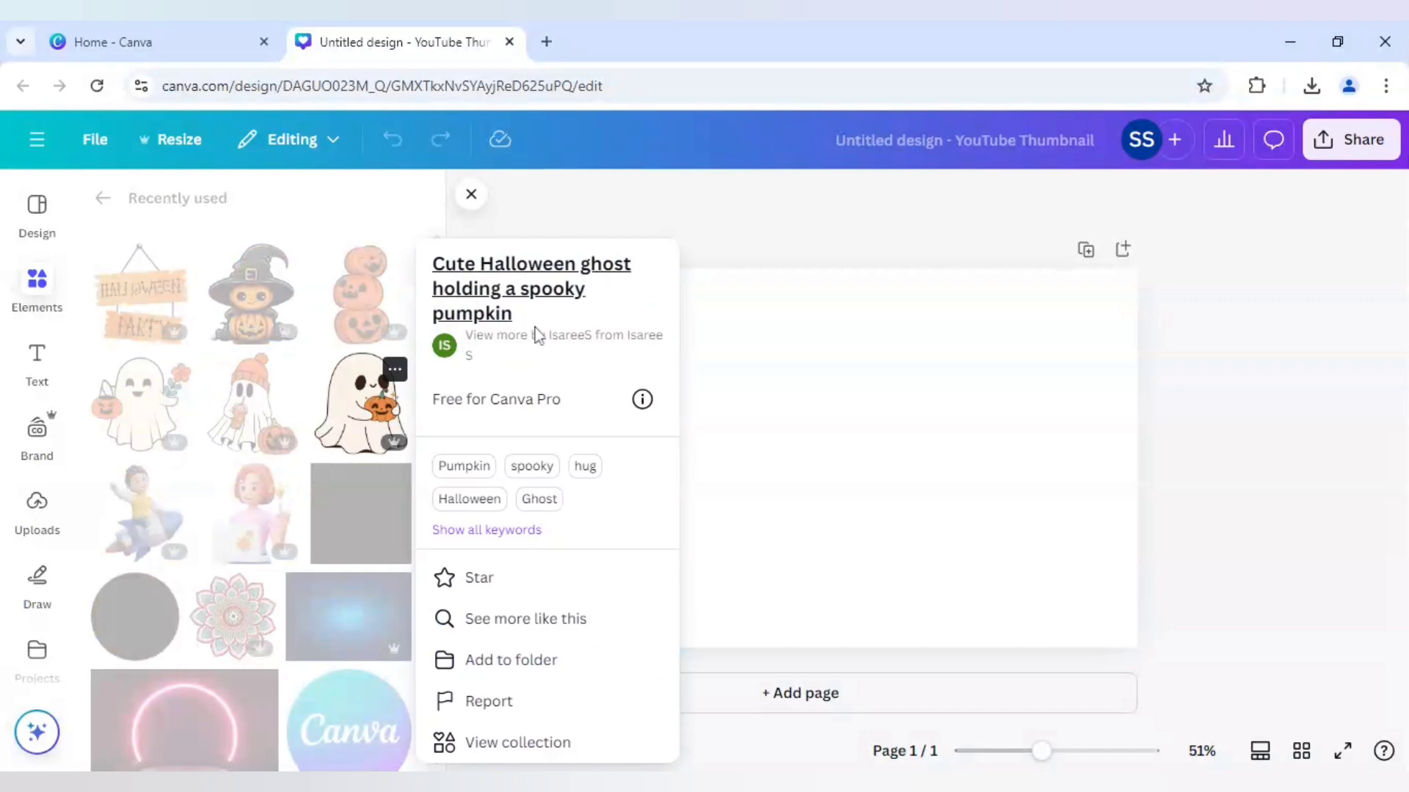
{"action": "left_click", "coordinate": [386, 205]}
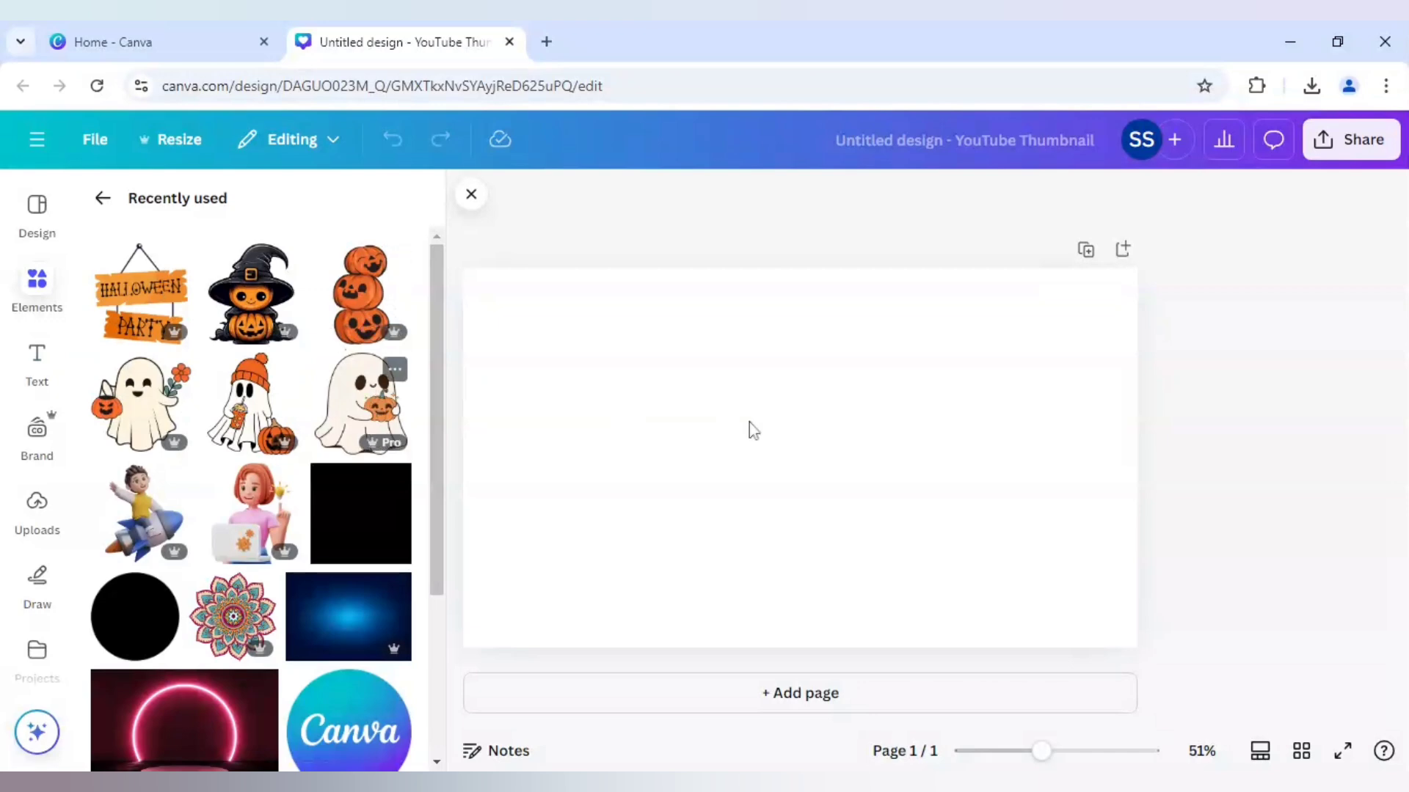
Add the ghost hugging a pumpkin and the ghost holding a flower, shrinking both and placing them side by side near the page's upper edge
{"action": "left_click_drag", "start_coordinate": [750, 422], "coordinate": [609, 405]}
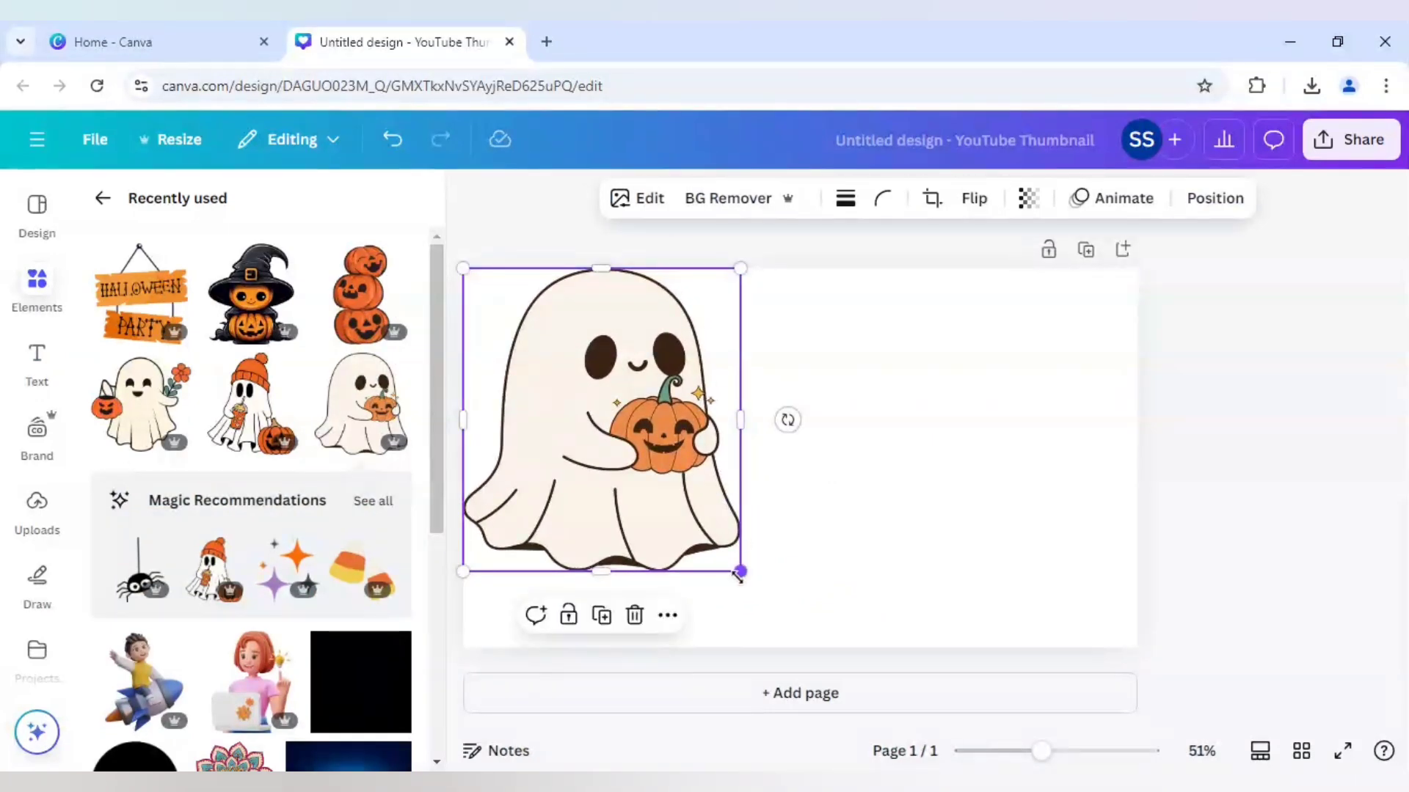
{"action": "left_click_drag", "start_coordinate": [739, 572], "coordinate": [554, 373]}
{"action": "left_click", "coordinate": [140, 403]}
{"action": "left_click_drag", "start_coordinate": [780, 434], "coordinate": [723, 360]}
{"action": "left_click_drag", "start_coordinate": [813, 438], "coordinate": [791, 419]}
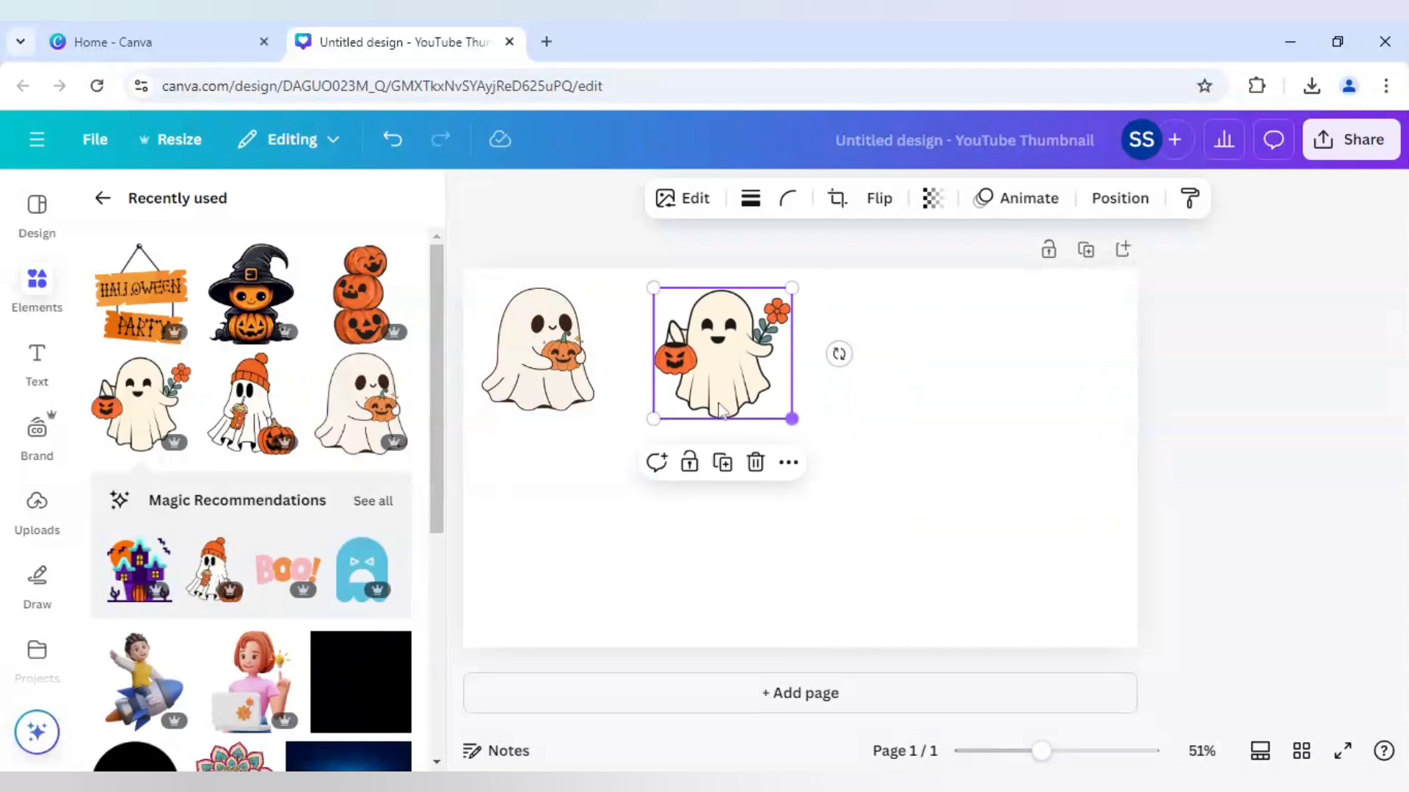
{"action": "left_click", "coordinate": [606, 486]}
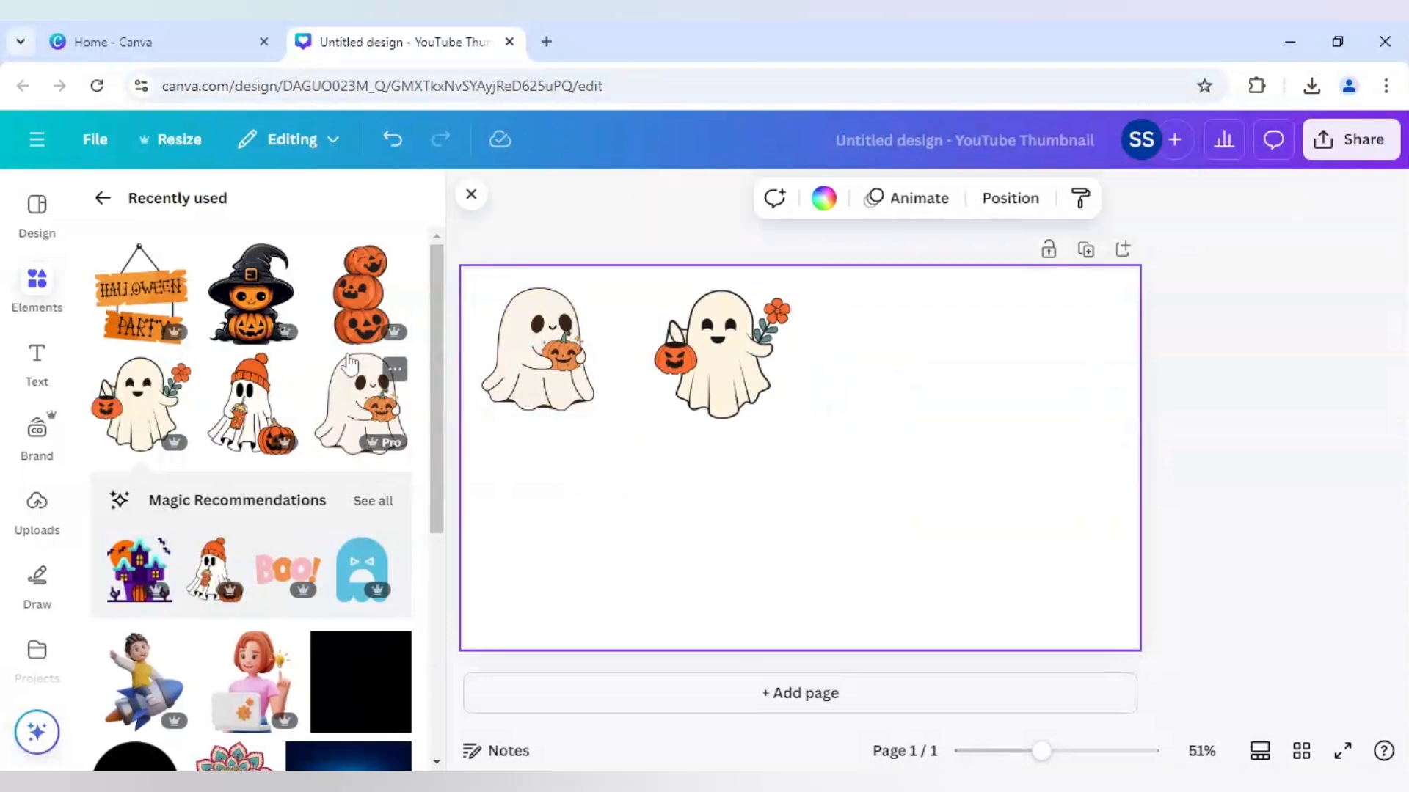
{"action": "left_click", "coordinate": [793, 412]}
{"action": "left_click_drag", "start_coordinate": [792, 418], "coordinate": [784, 412]}
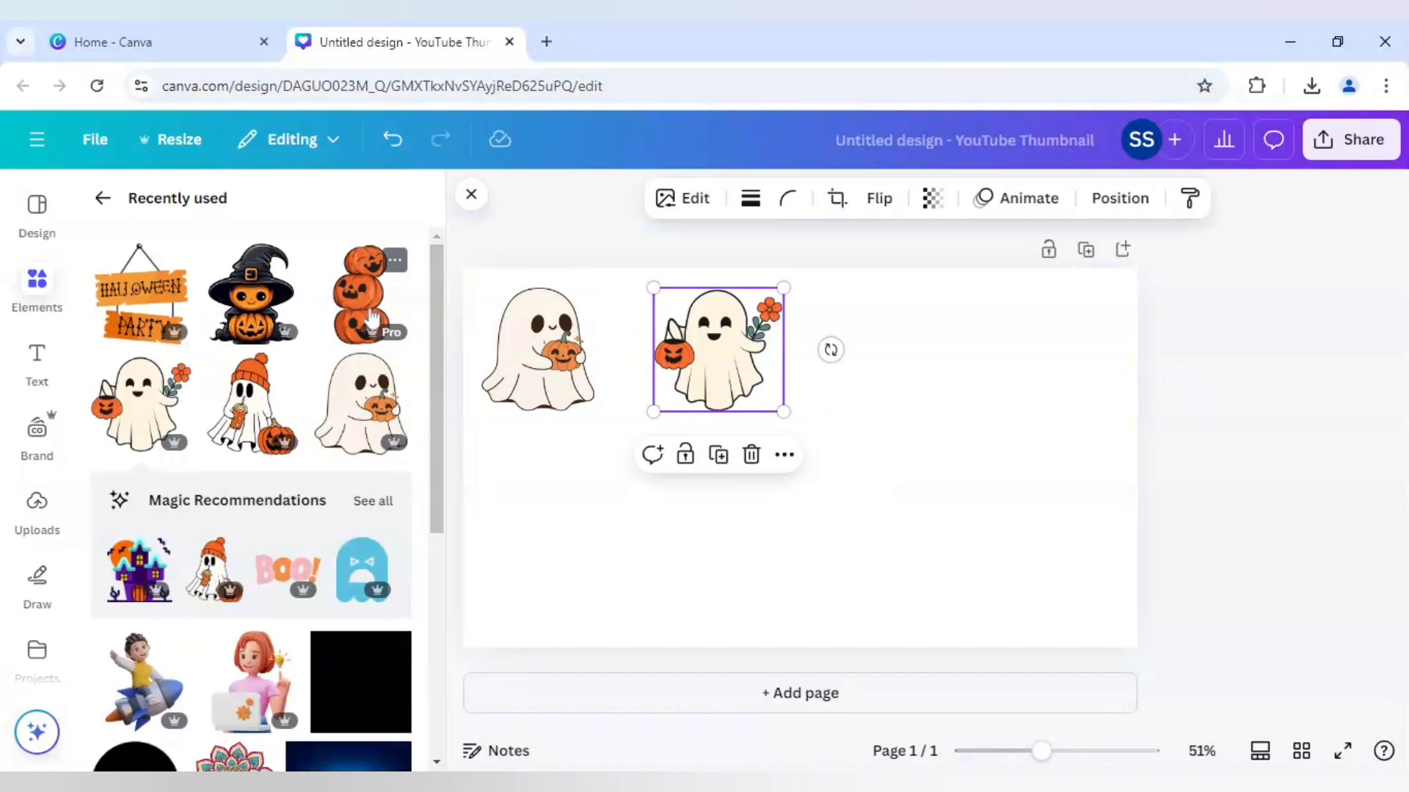
Add the hanging Halloween Party sign, shrink it and place it in the page's upper right area
{"action": "left_click", "coordinate": [170, 308]}
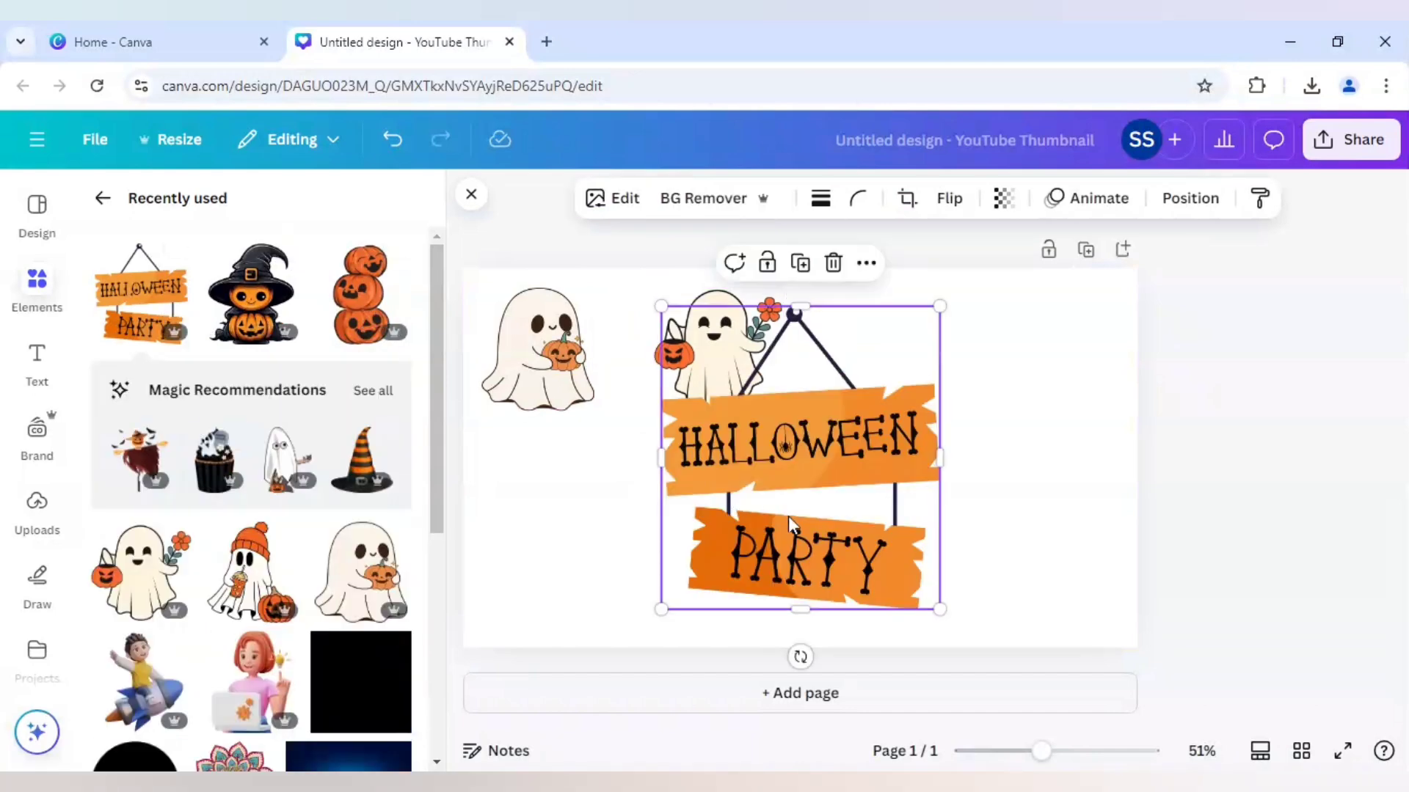
{"action": "left_click_drag", "start_coordinate": [788, 516], "coordinate": [969, 518]}
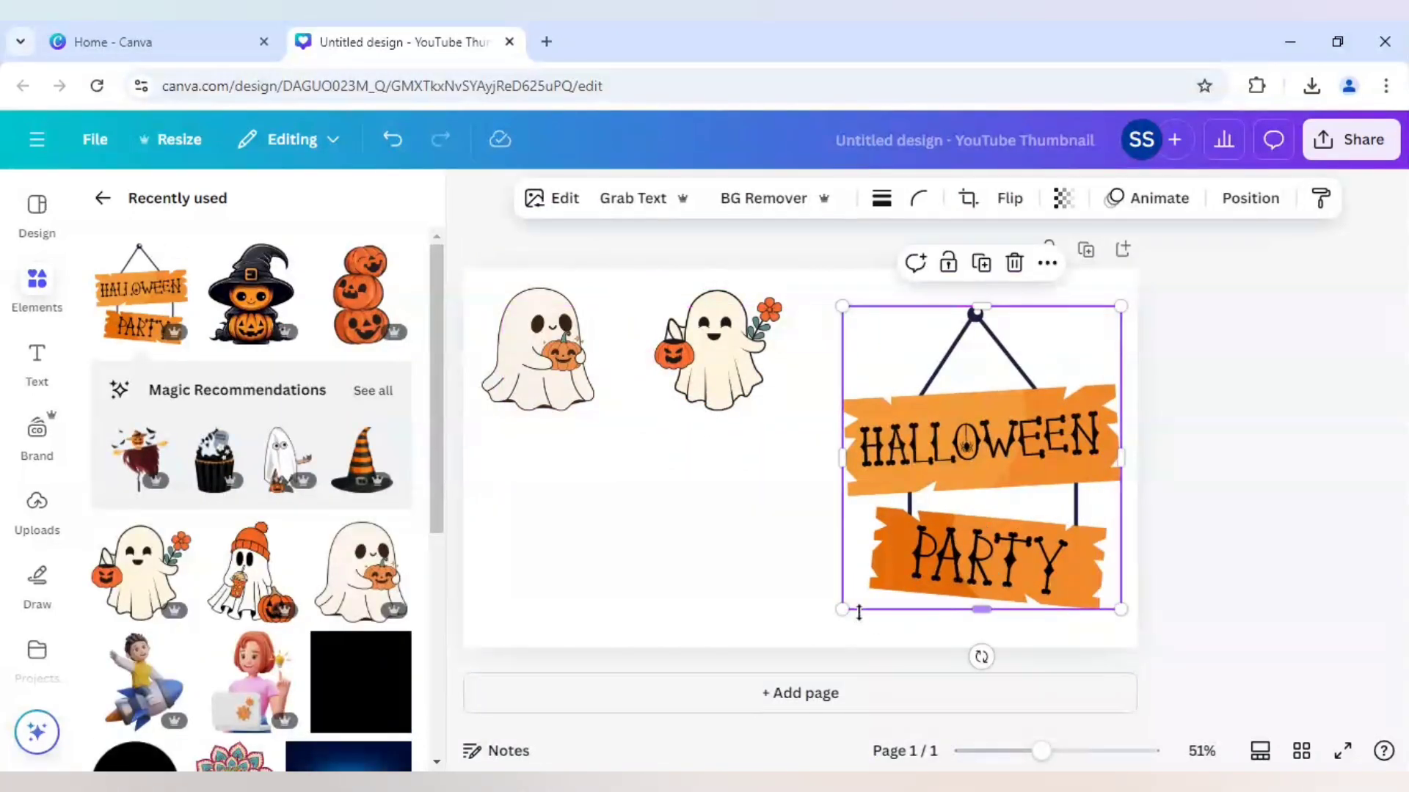
{"action": "left_click_drag", "start_coordinate": [842, 610], "coordinate": [949, 493]}
{"action": "left_click_drag", "start_coordinate": [1047, 443], "coordinate": [1008, 427]}
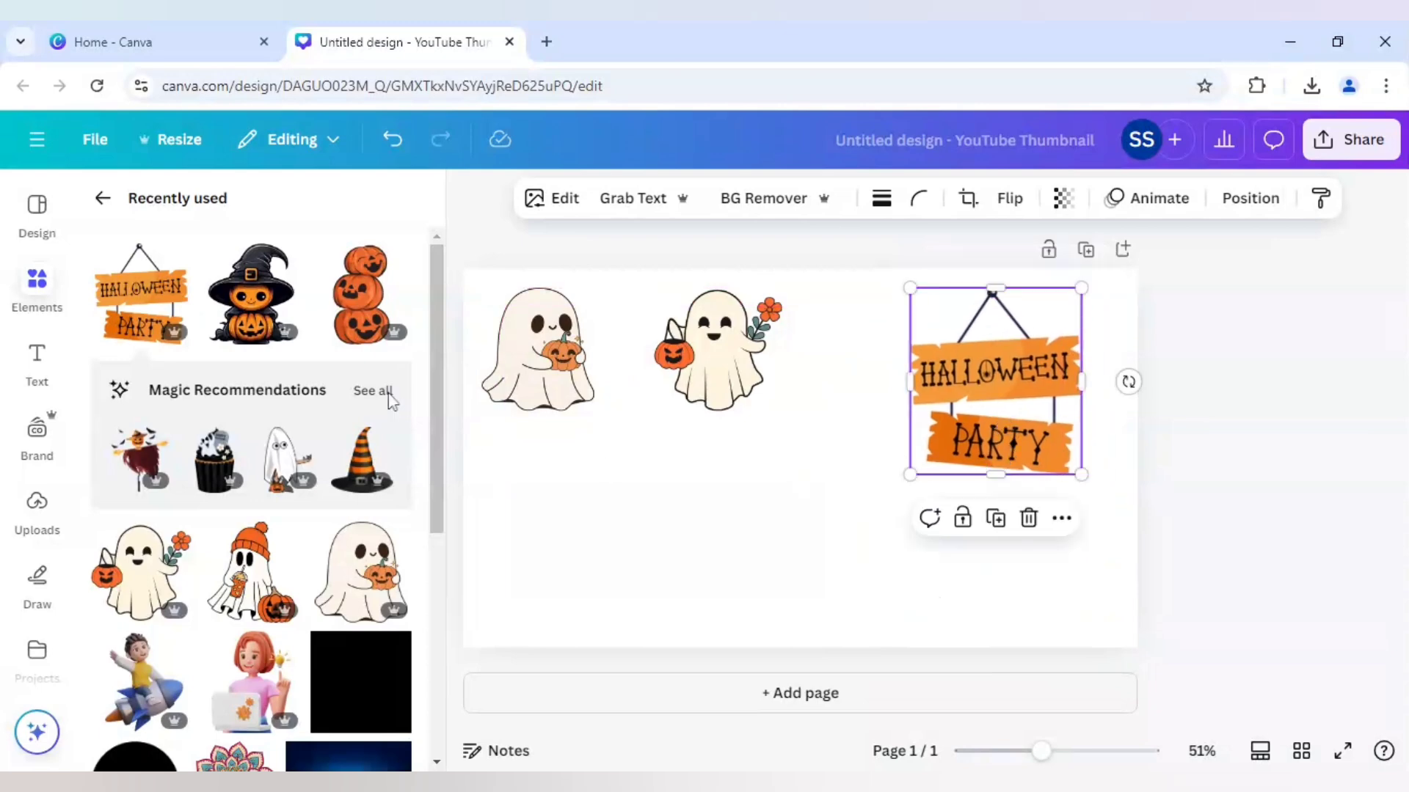
Add the pumpkin character with the witch hat, enlarge it slightly and place it below the two ghosts
{"action": "left_click", "coordinate": [278, 258]}
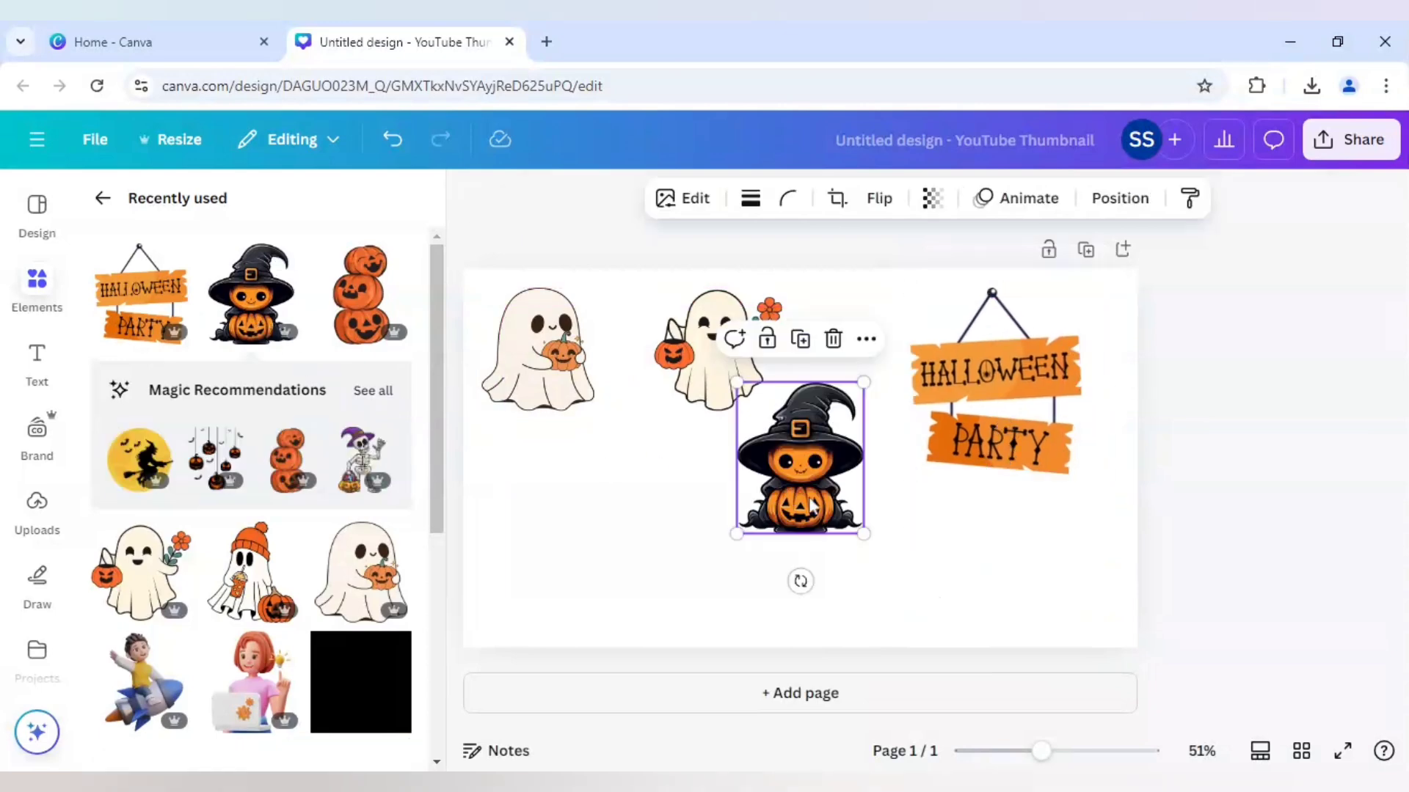
{"action": "left_click_drag", "start_coordinate": [812, 505], "coordinate": [607, 587]}
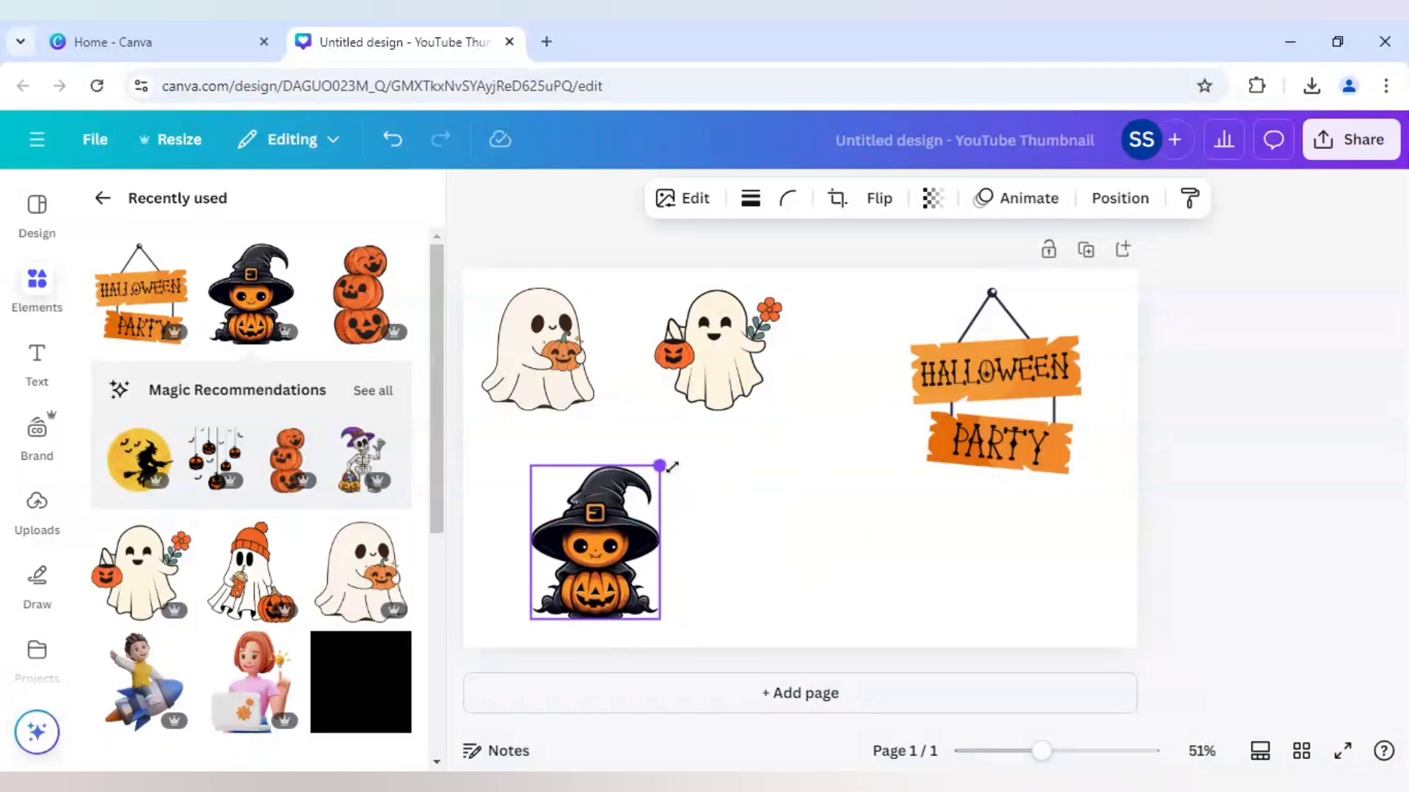
{"action": "left_click_drag", "start_coordinate": [671, 468], "coordinate": [676, 446]}
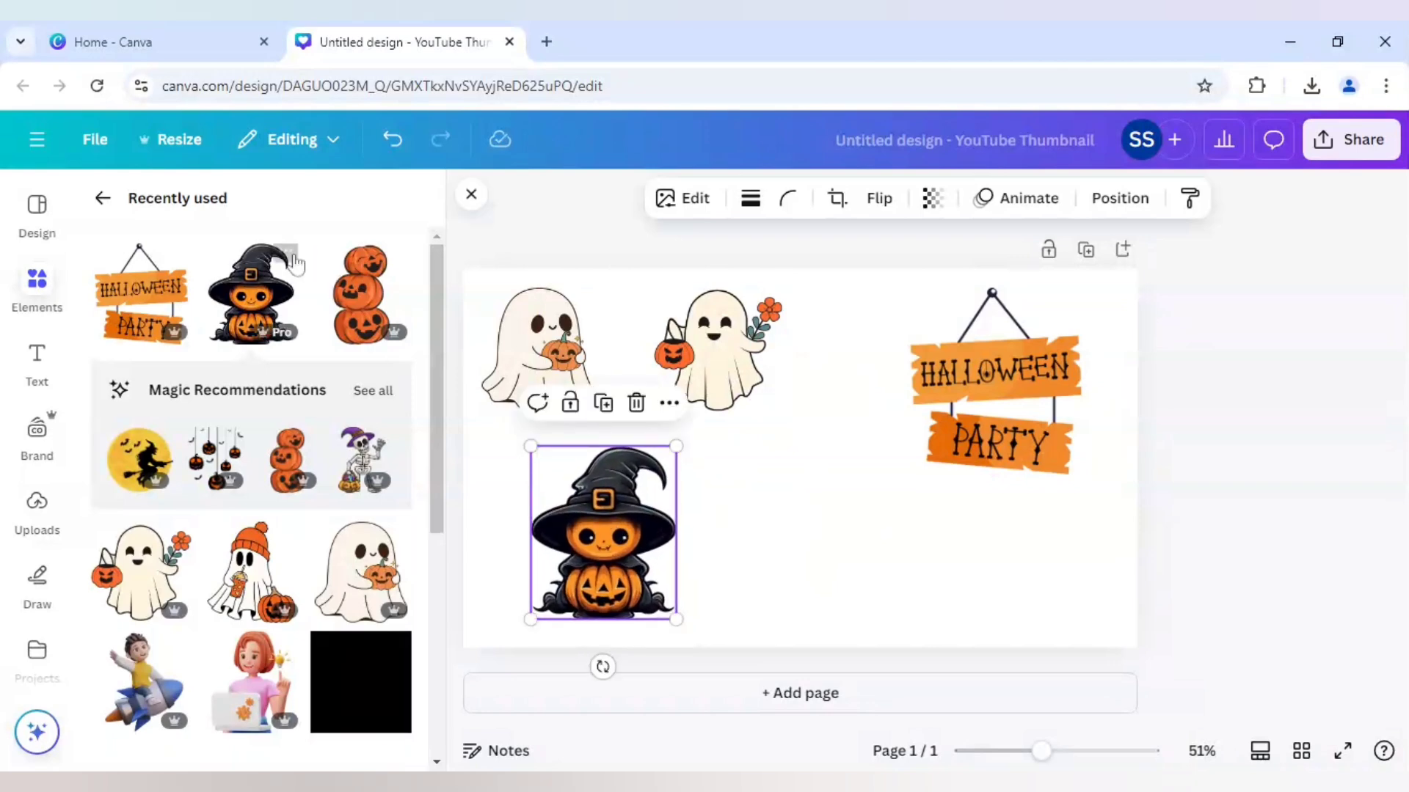
{"action": "left_click", "coordinate": [287, 258]}
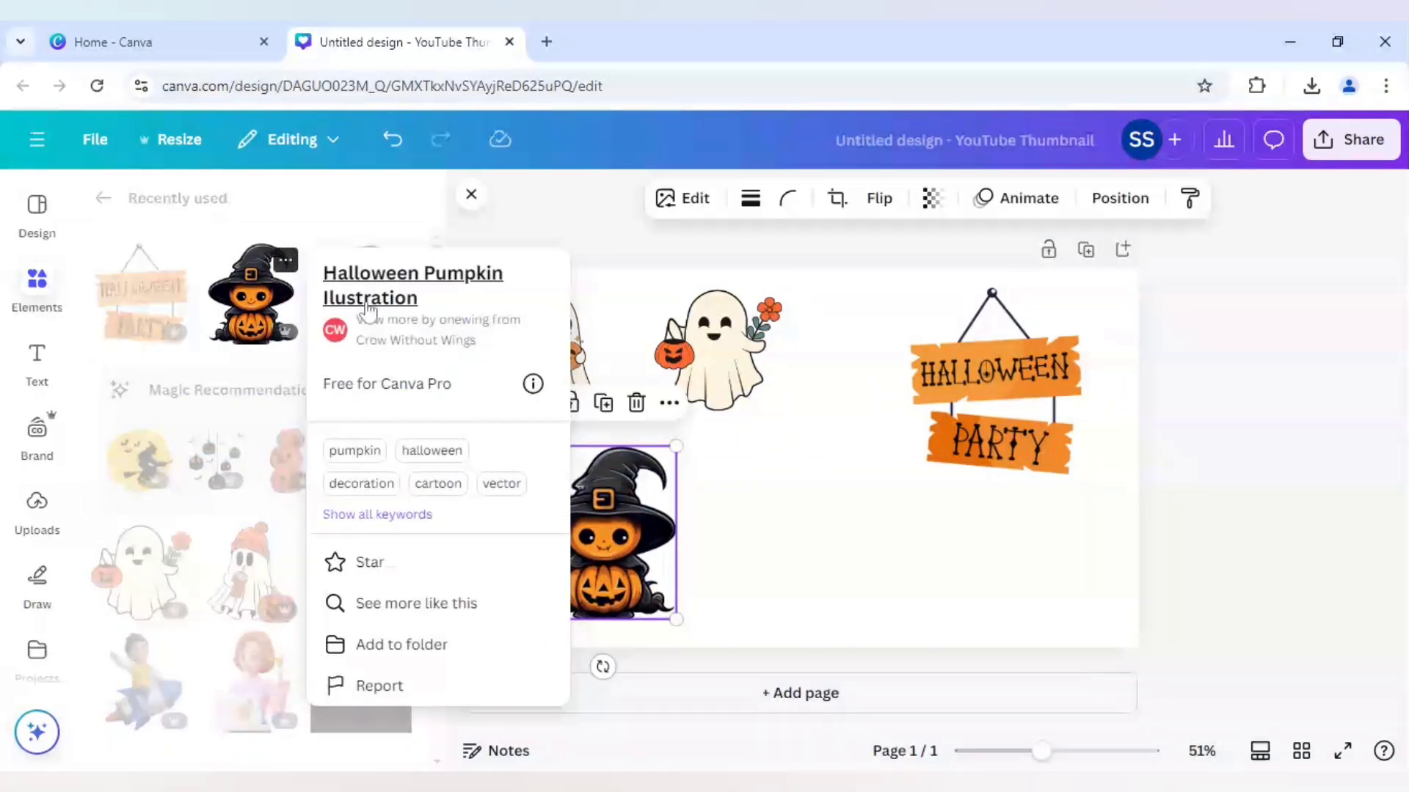
{"action": "left_click", "coordinate": [320, 220]}
{"action": "left_click_drag", "start_coordinate": [627, 495], "coordinate": [647, 502]}
Add the stack of three pumpkins, enlarge it slightly and place it beside the witch-hat pumpkin
{"action": "left_click", "coordinate": [365, 293]}
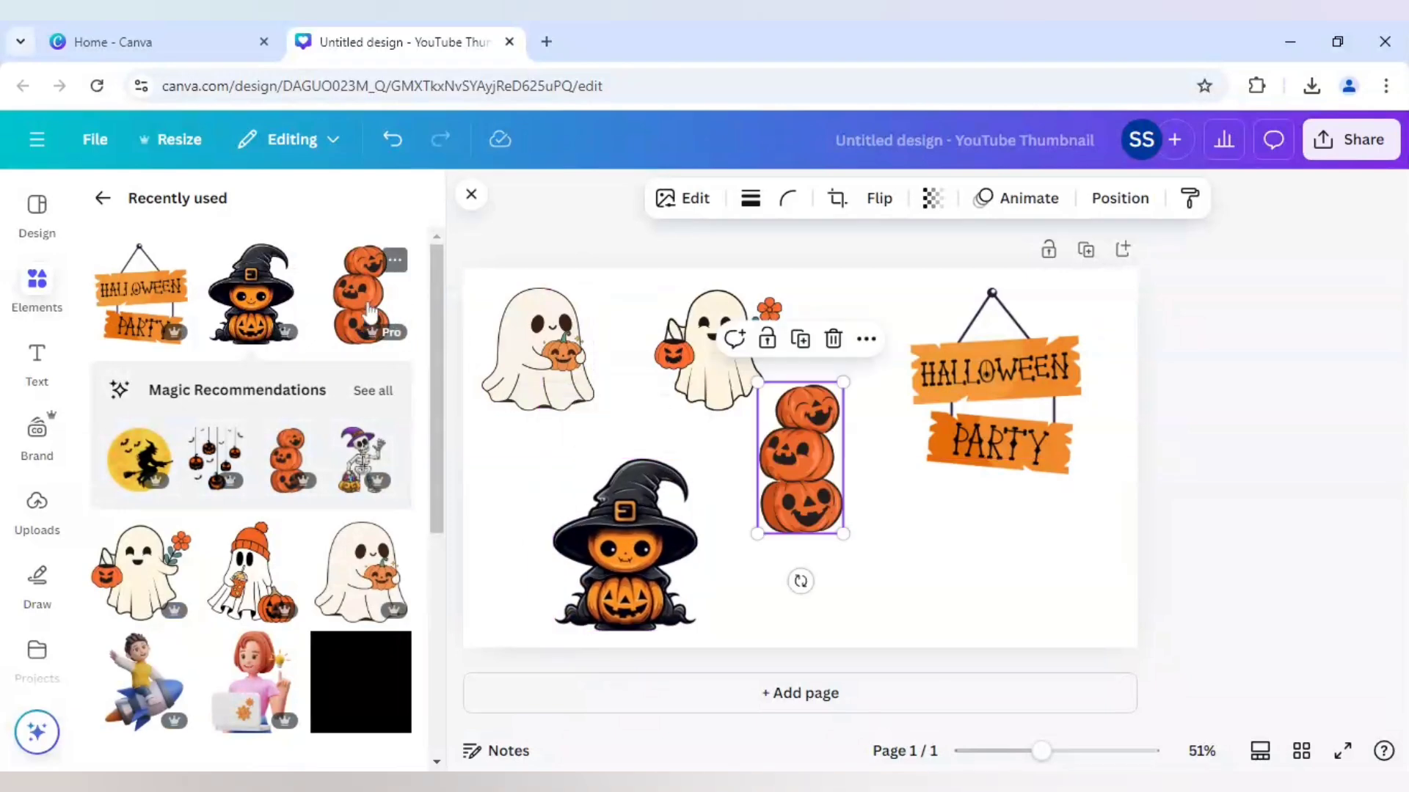
{"action": "left_click_drag", "start_coordinate": [821, 514], "coordinate": [865, 599]}
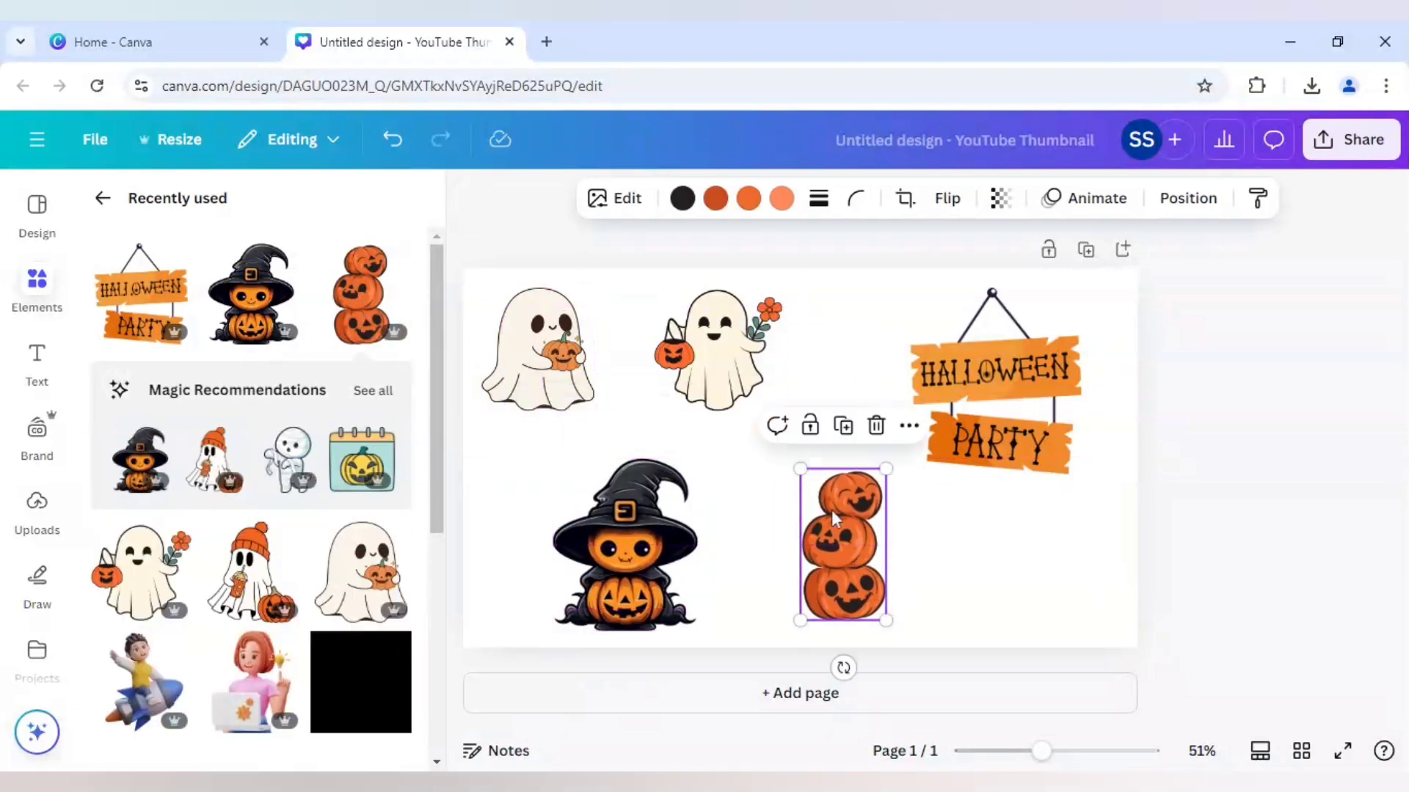
{"action": "left_click_drag", "start_coordinate": [800, 469], "coordinate": [779, 454]}
{"action": "left_click_drag", "start_coordinate": [829, 531], "coordinate": [815, 531]}
{"action": "left_click", "coordinate": [1204, 525]}
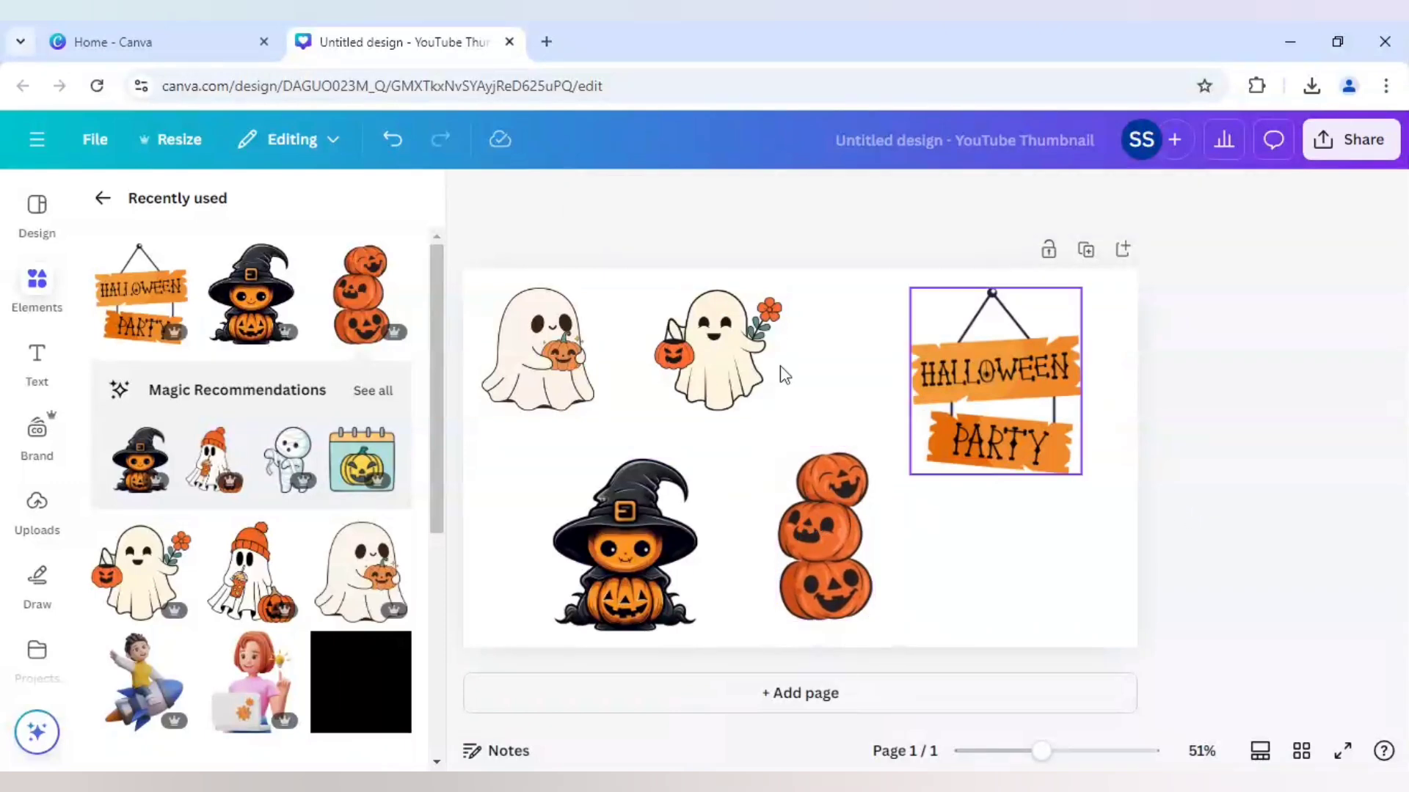
Move the ghost with the flower slightly right, midway between the other ghost and the Halloween Party sign
{"action": "left_click", "coordinate": [755, 365]}
{"action": "left_click_drag", "start_coordinate": [752, 361], "coordinate": [765, 371]}
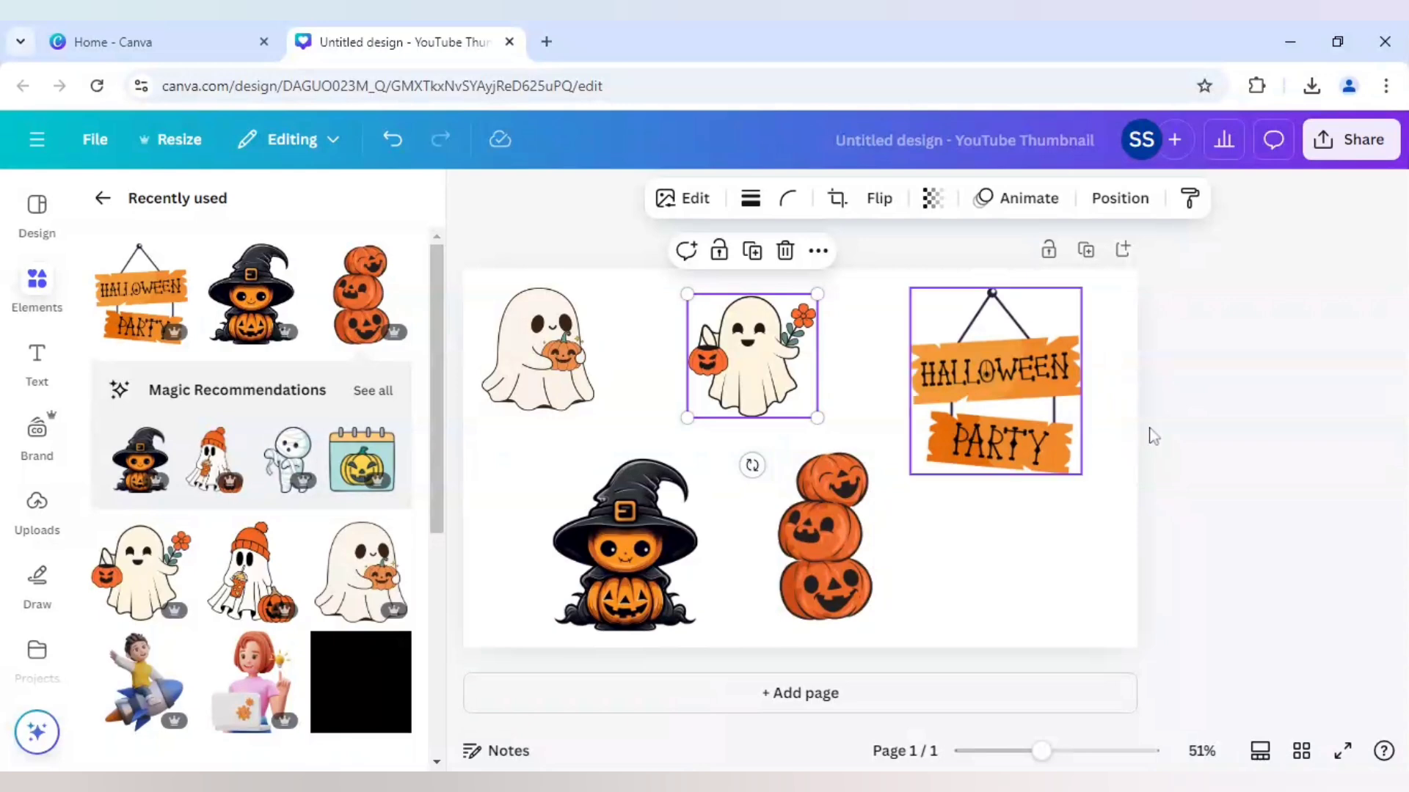
{"action": "left_click", "coordinate": [1277, 338]}
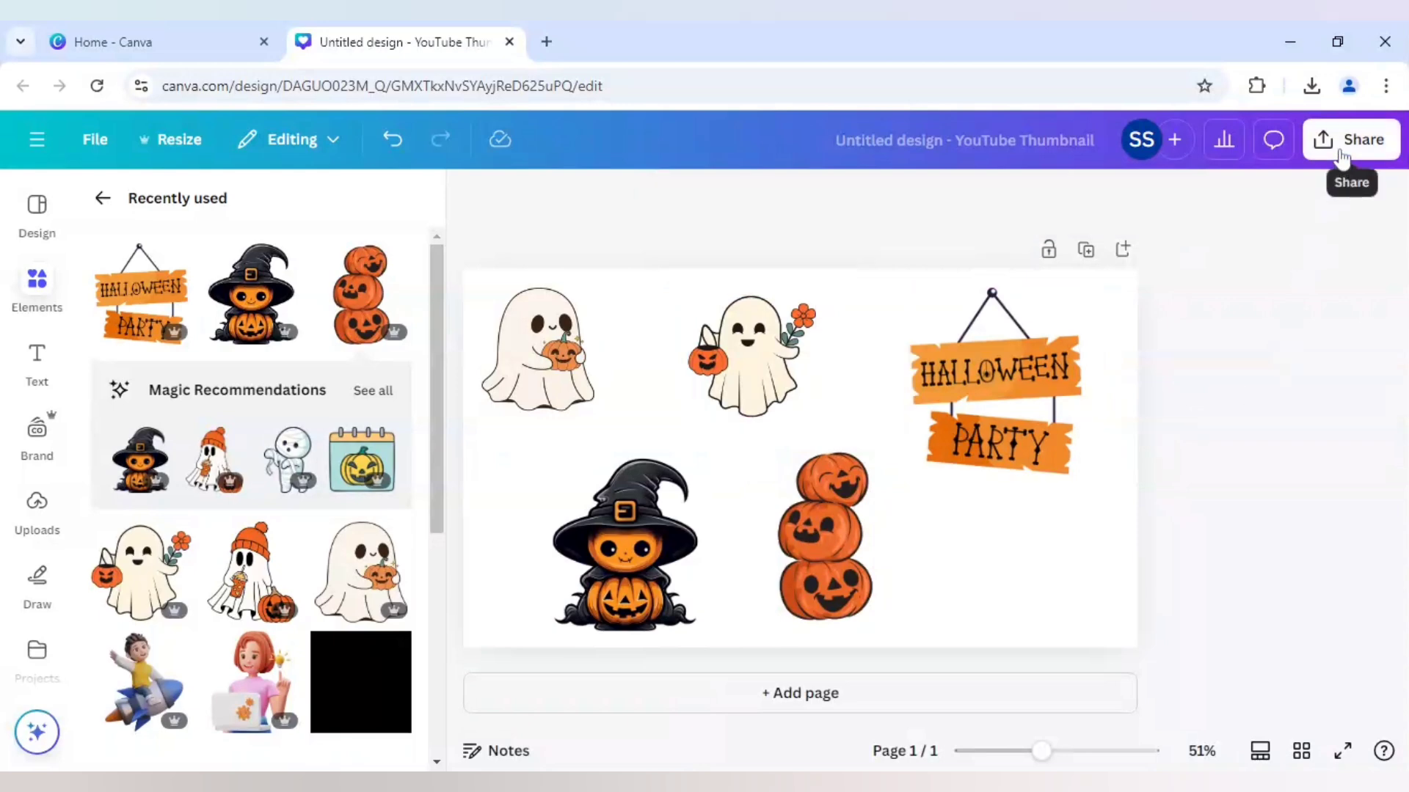
Download the design as a PNG with a transparent background
{"action": "left_click", "coordinate": [1341, 163]}
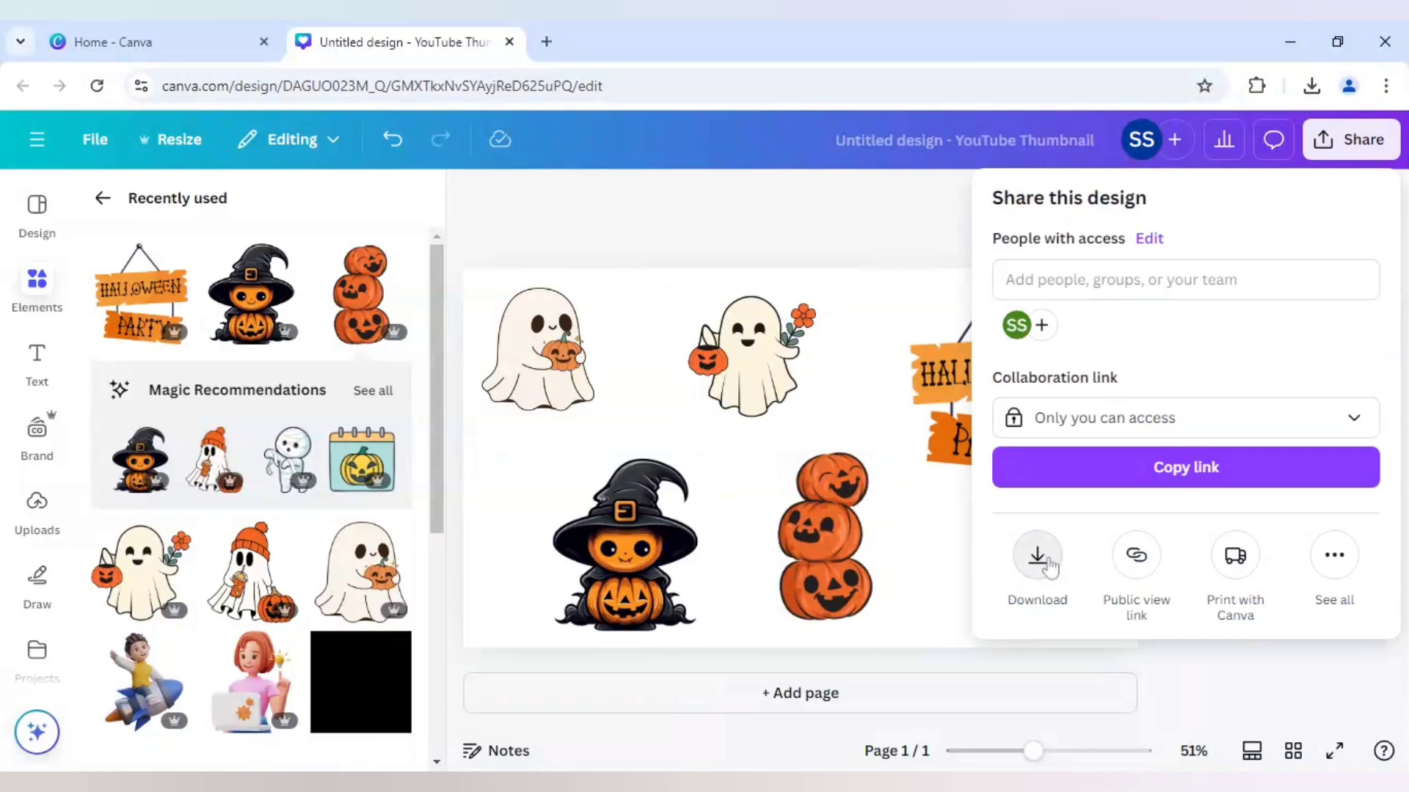
{"action": "left_click", "coordinate": [1028, 576]}
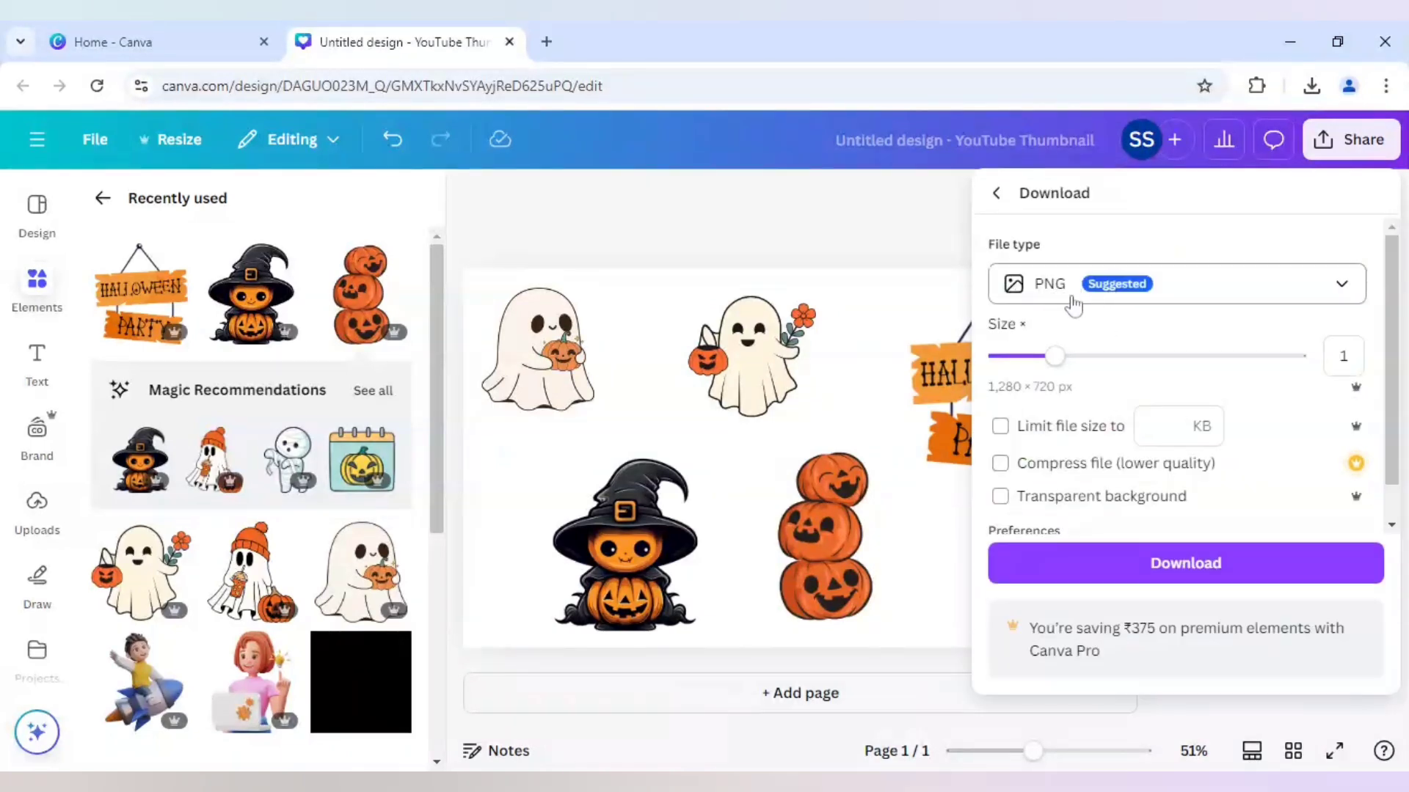
{"action": "left_click", "coordinate": [1000, 497]}
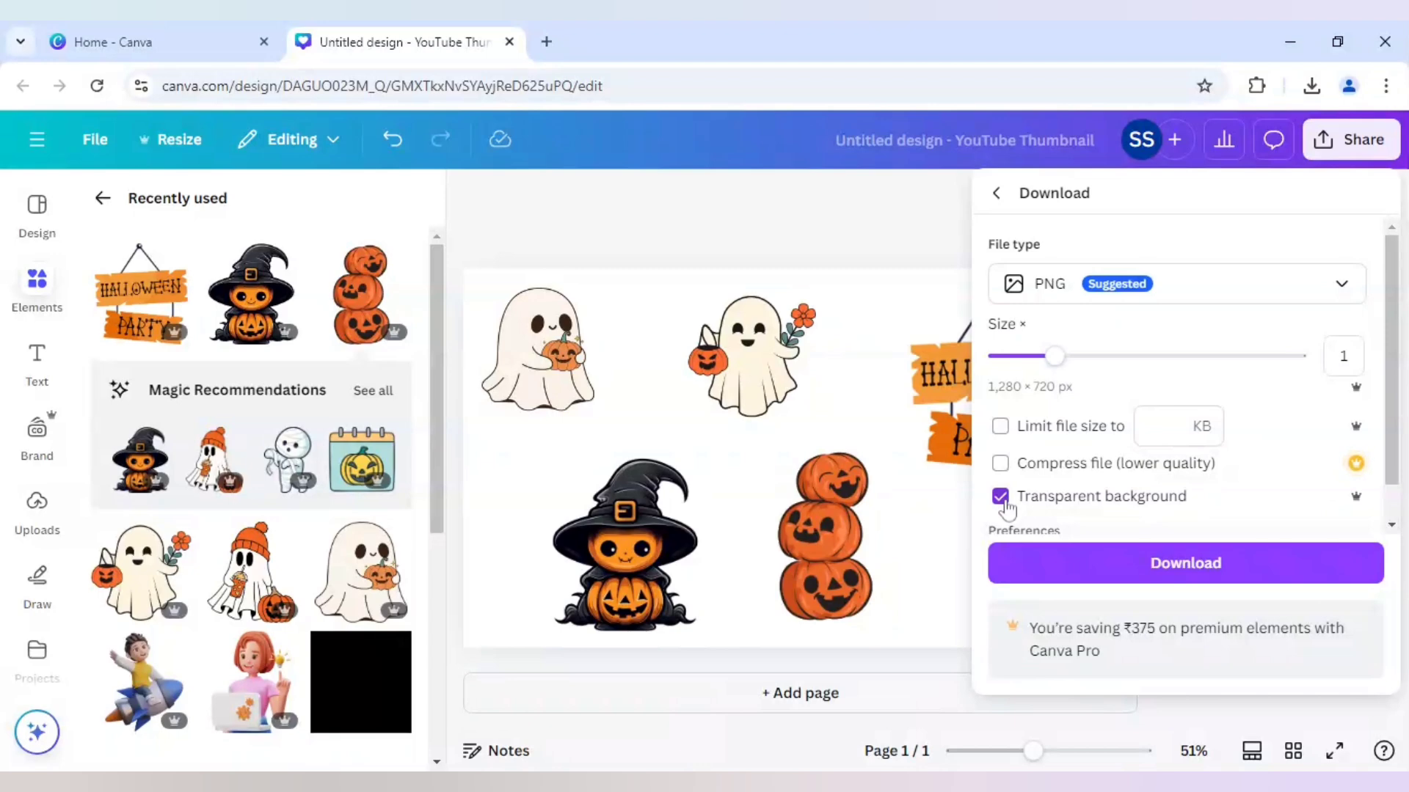
{"action": "scroll", "coordinate": [1102, 516], "scroll_direction": "down", "scroll_amount": 1}
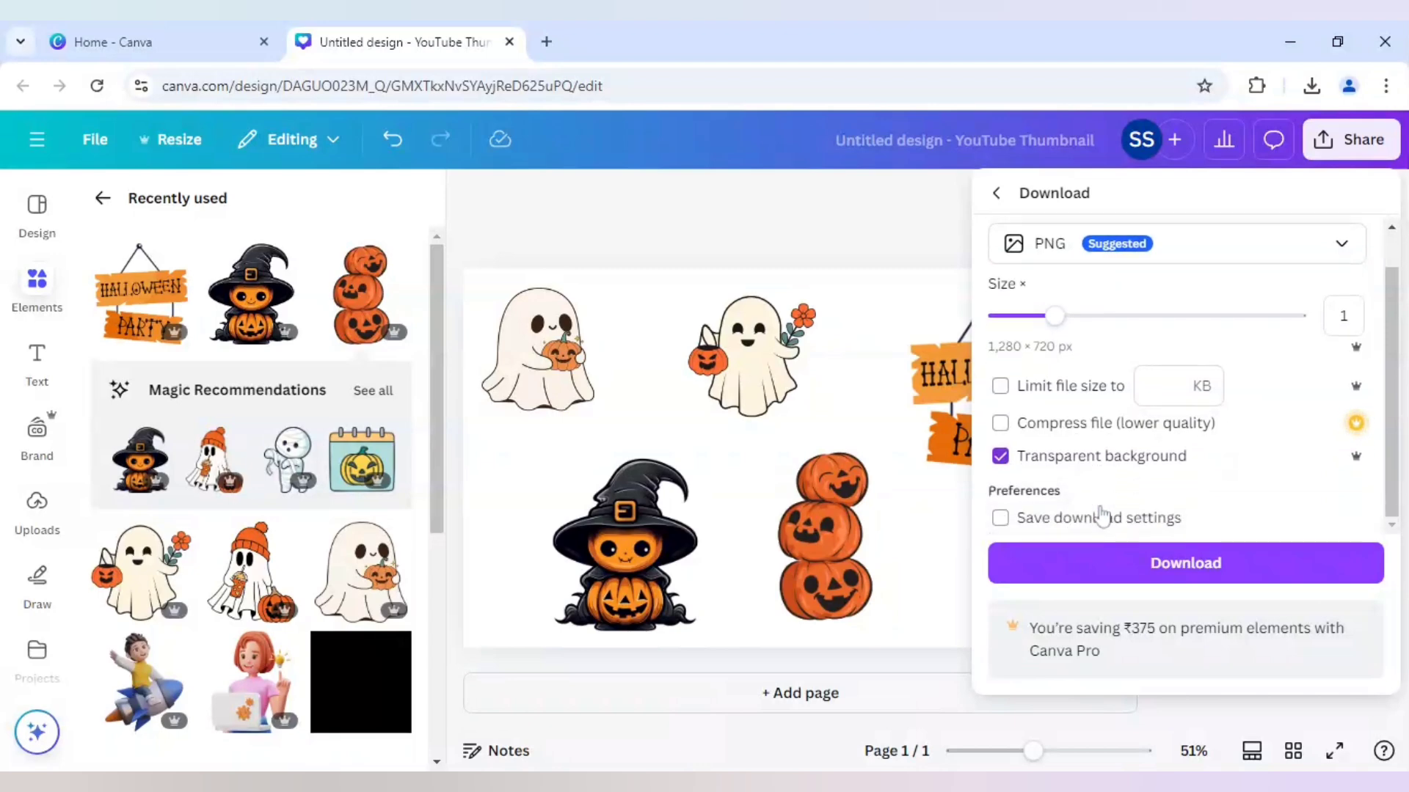
{"action": "left_click", "coordinate": [1117, 572]}
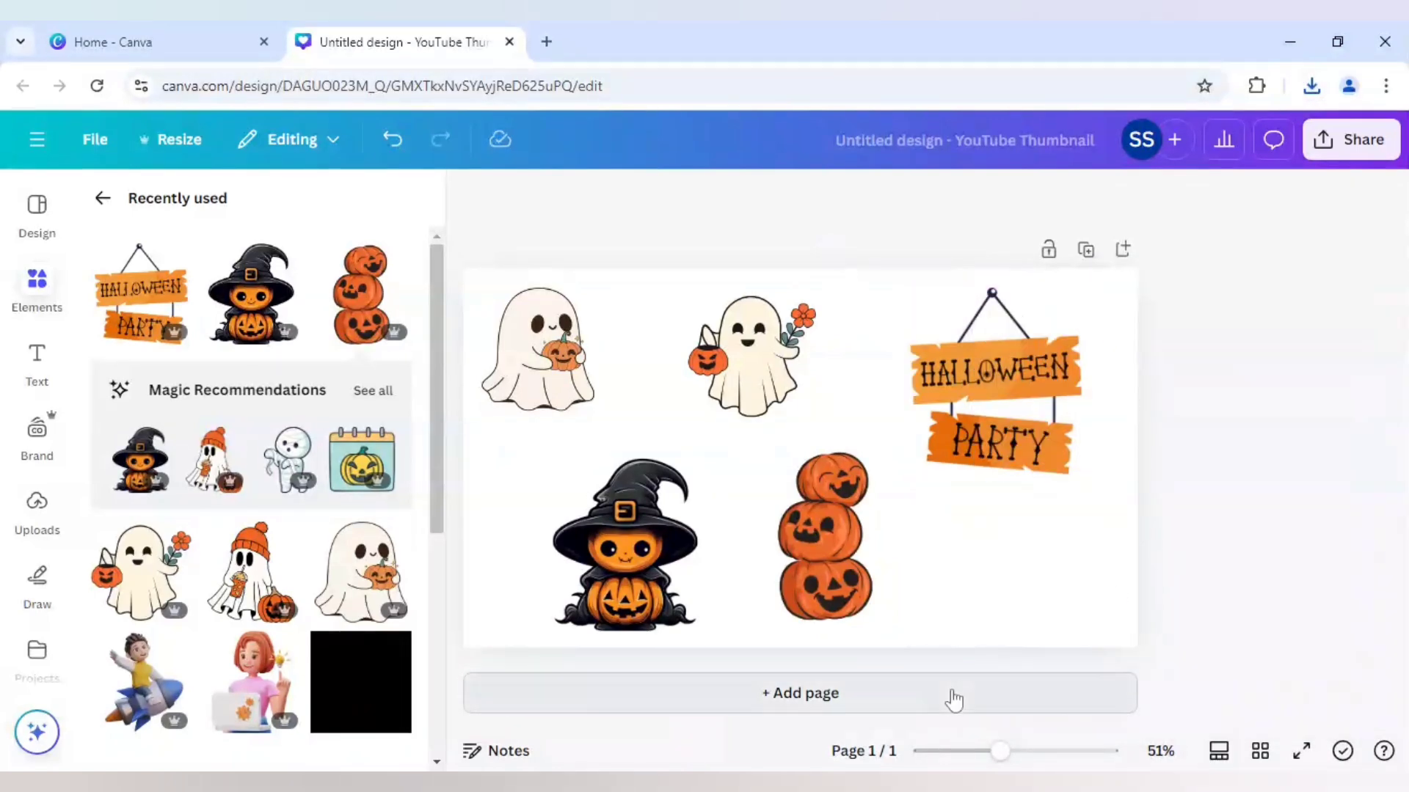
Add a second page and place the downloaded transparent PNG at its centre
{"action": "left_click", "coordinate": [954, 701]}
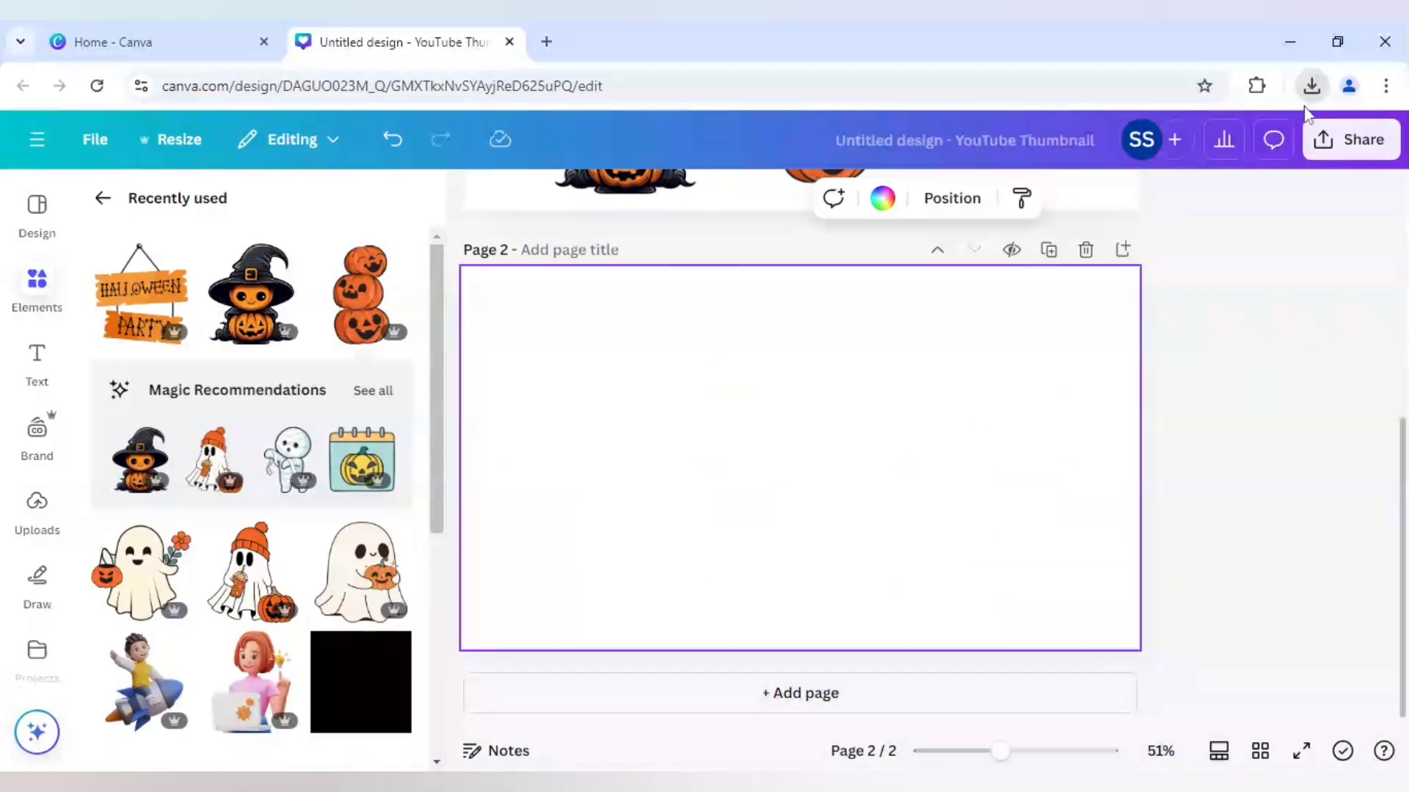
{"action": "left_click_drag", "start_coordinate": [972, 460], "coordinate": [975, 463]}
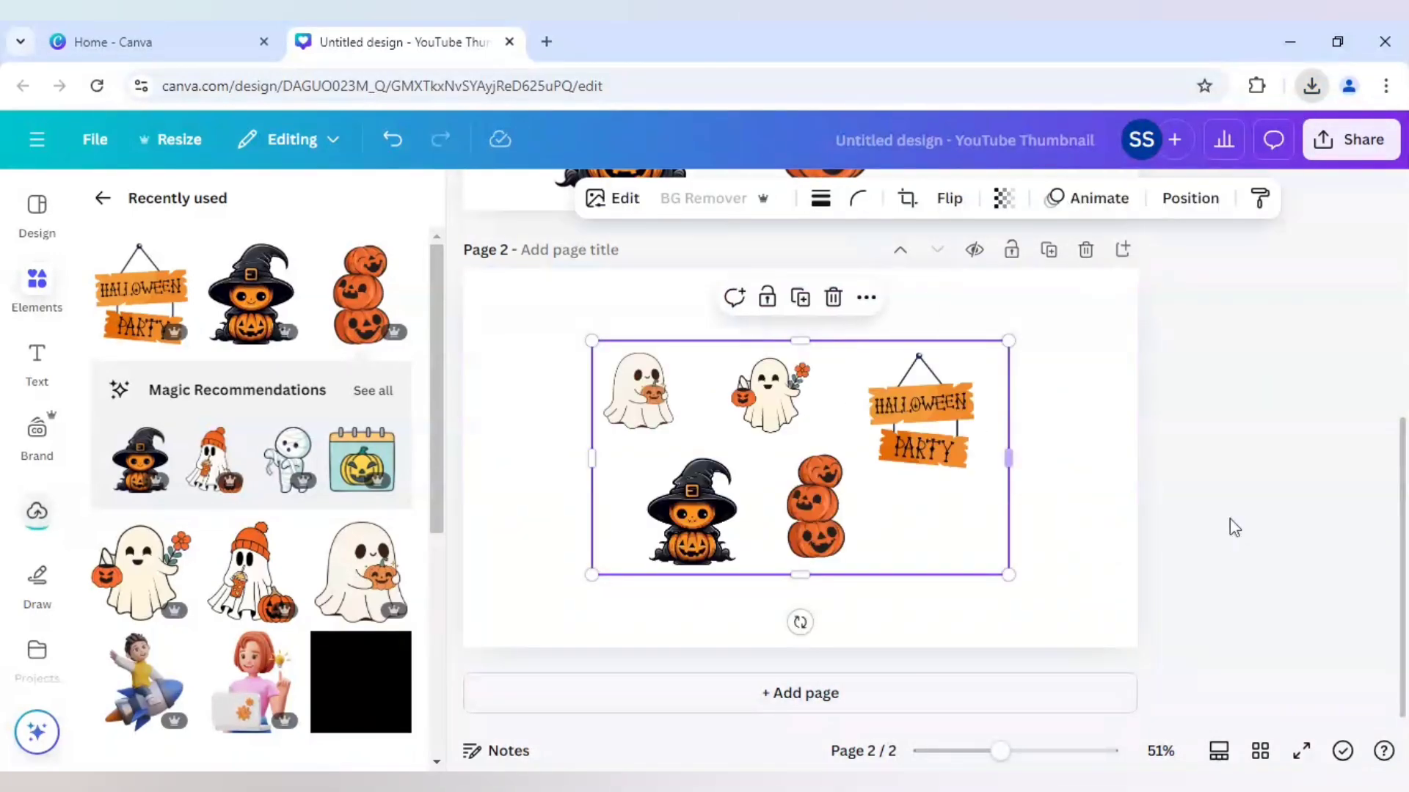
{"action": "left_click", "coordinate": [1227, 517]}
{"action": "left_click", "coordinate": [893, 517]}
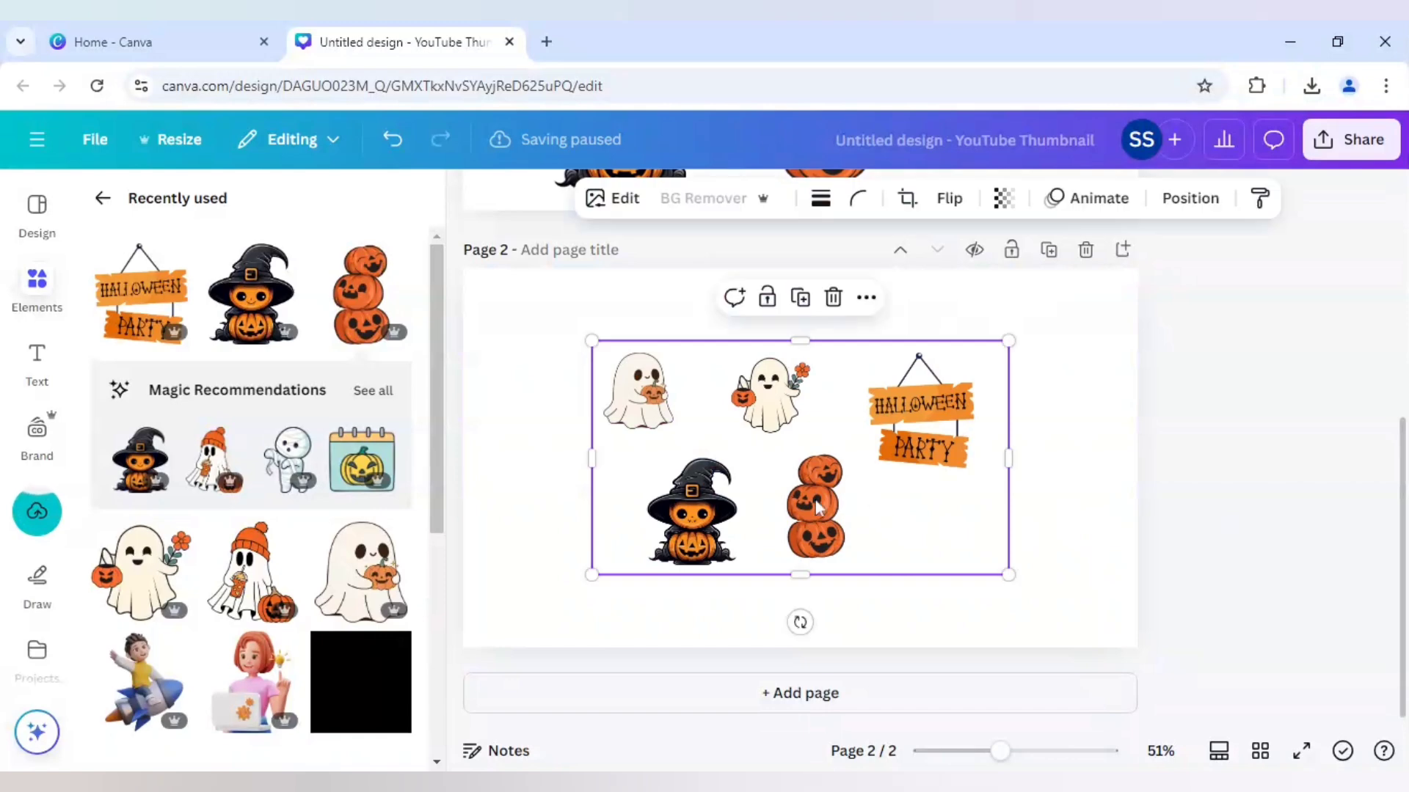
Set page 2's background to the default purple-to-turquoise gradient
{"action": "left_click", "coordinate": [1086, 418]}
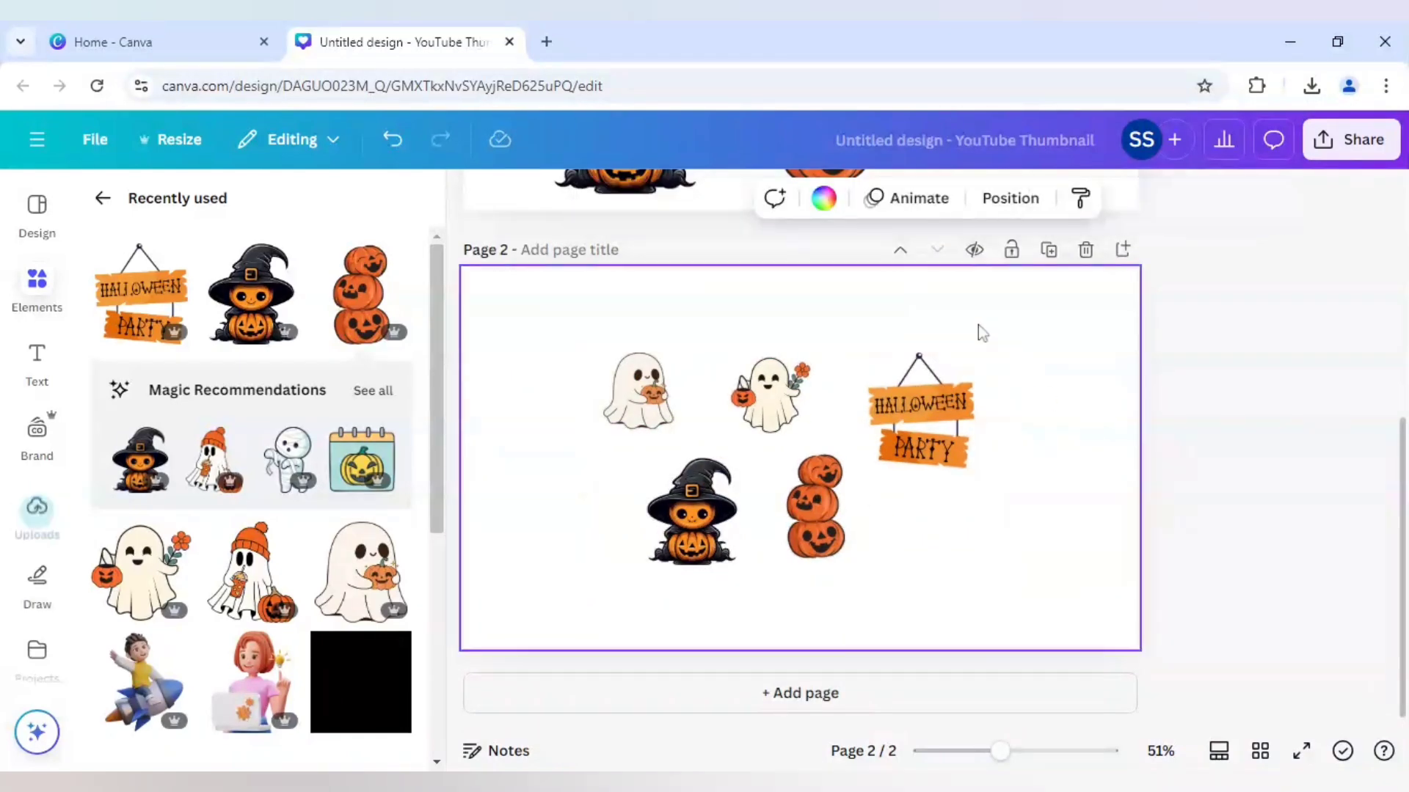
{"action": "left_click", "coordinate": [834, 205]}
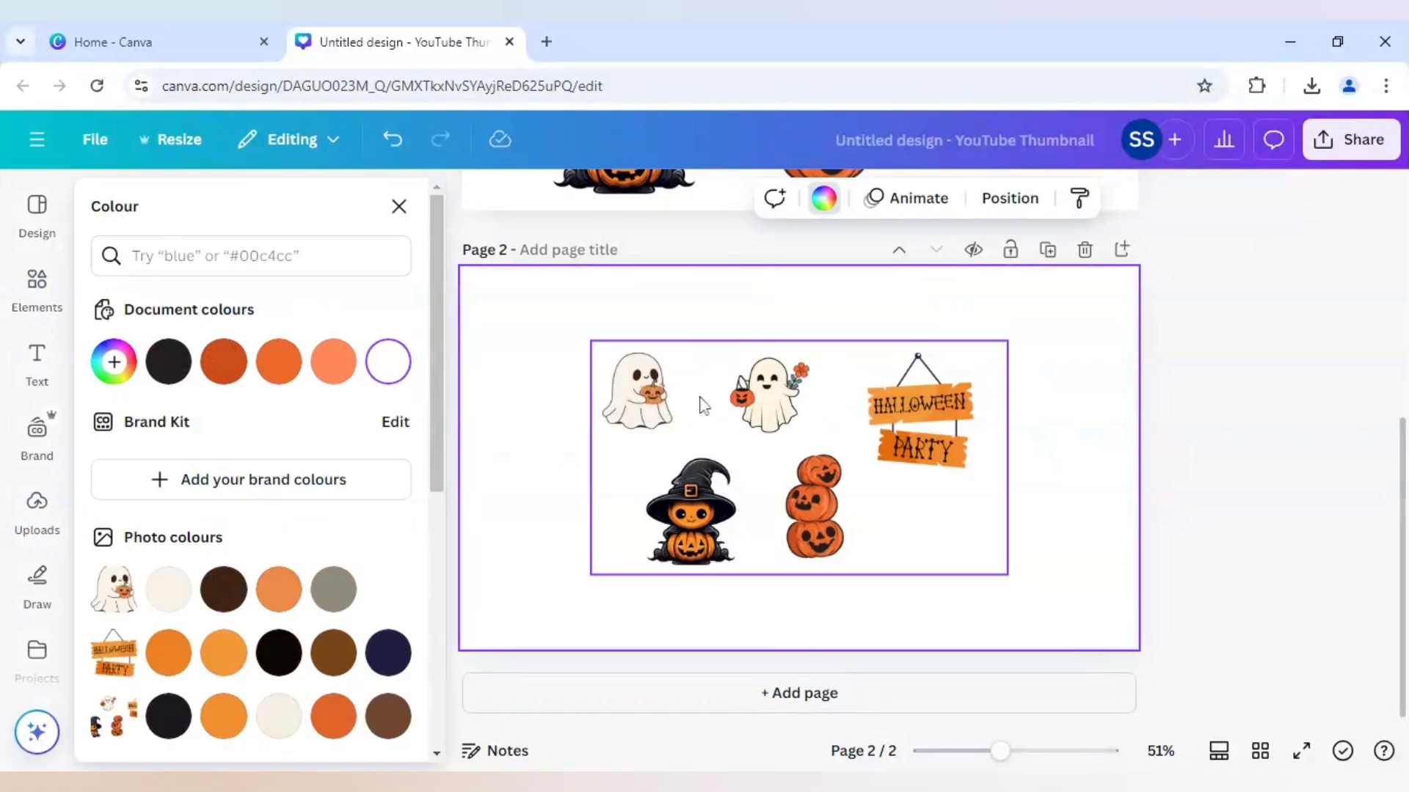
{"action": "scroll", "coordinate": [421, 572], "scroll_direction": "down", "scroll_amount": 6}
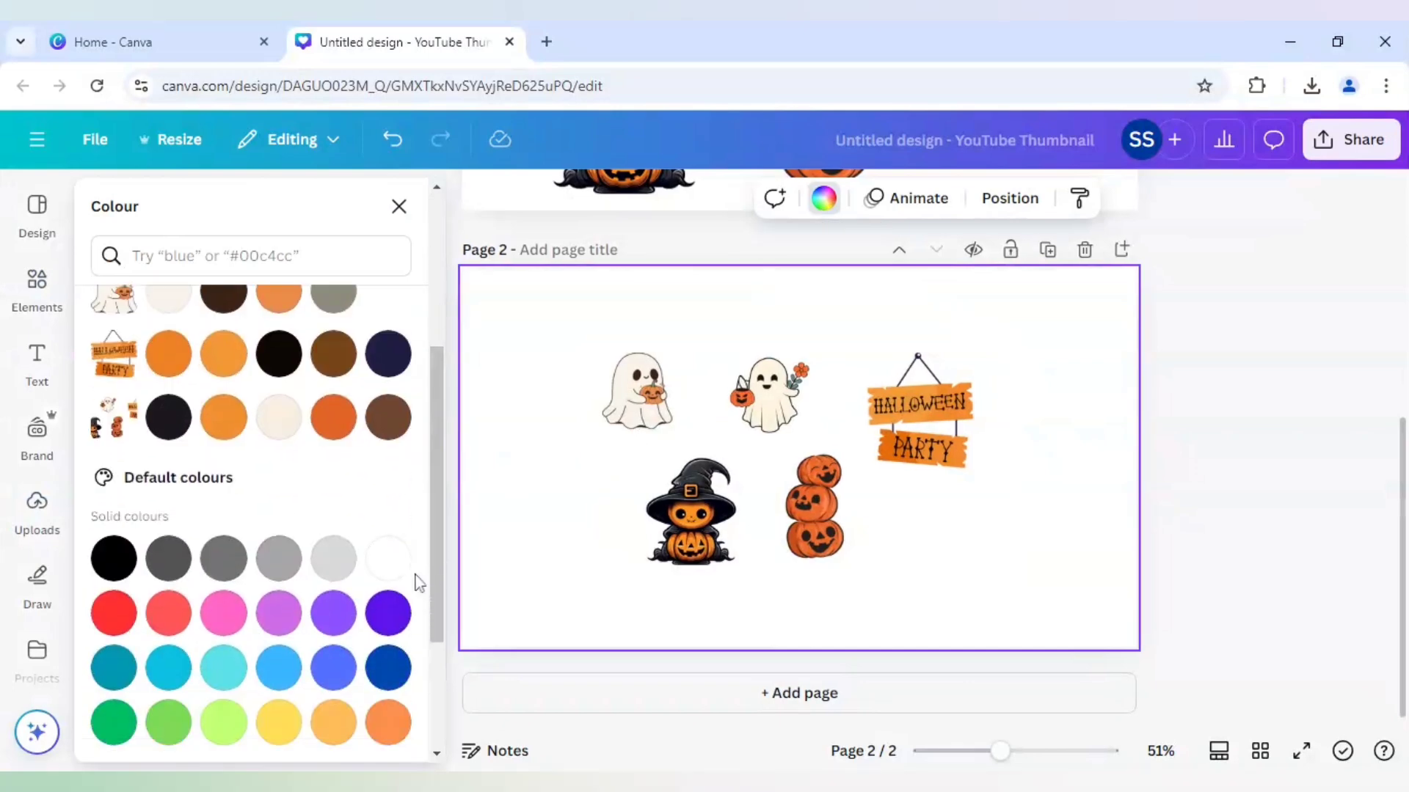
{"action": "scroll", "coordinate": [412, 575], "scroll_direction": "down", "scroll_amount": 2}
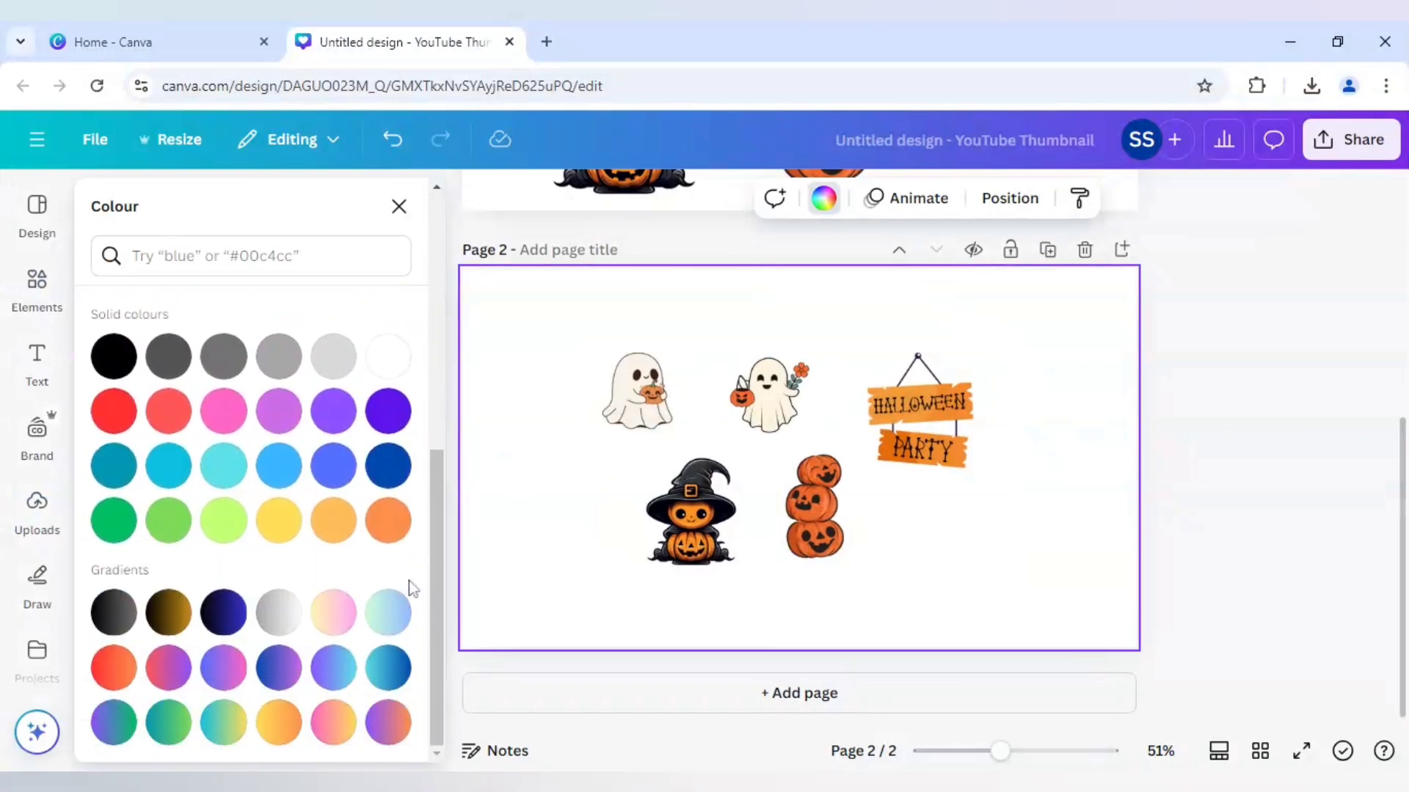
{"action": "left_click", "coordinate": [224, 668]}
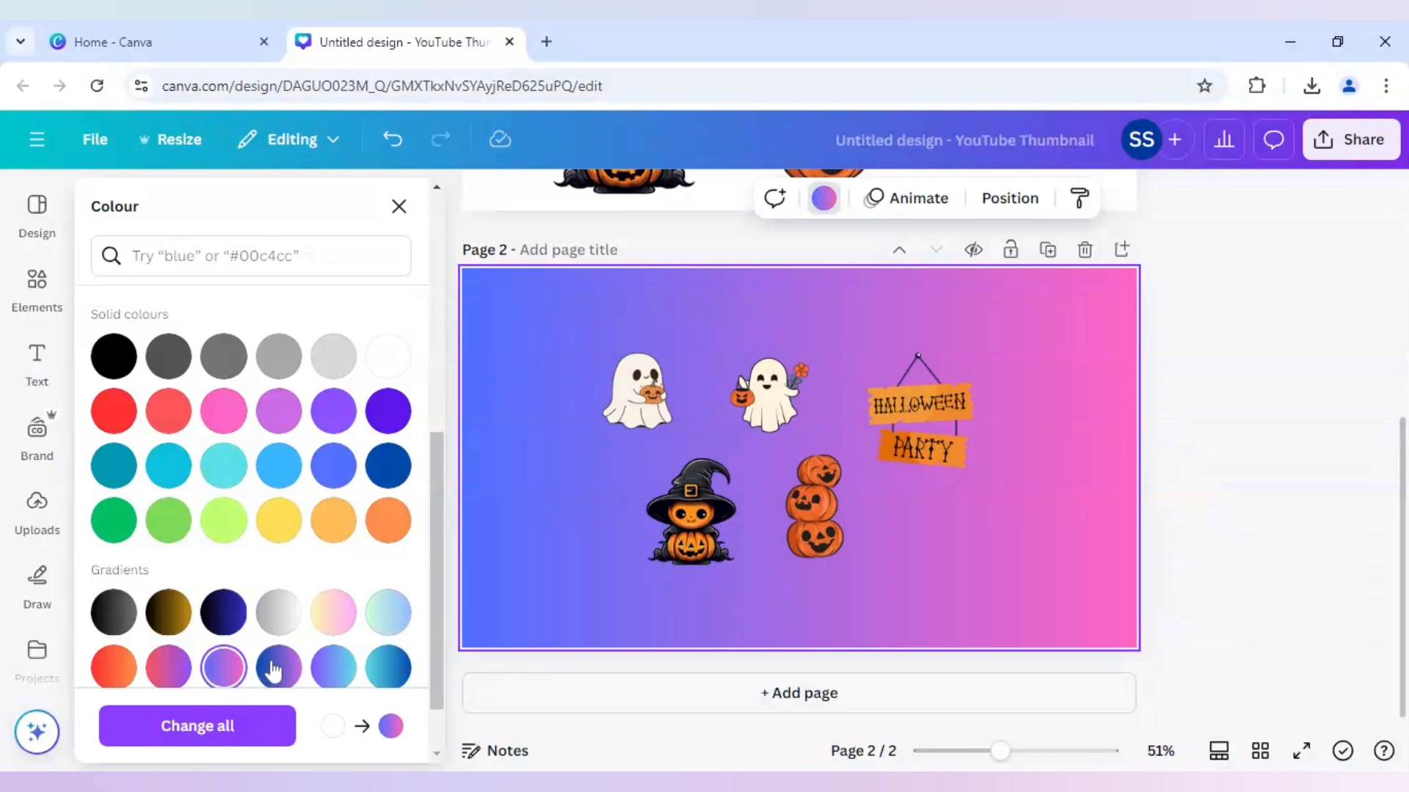
{"action": "scroll", "coordinate": [271, 668], "scroll_direction": "down", "scroll_amount": 2}
{"action": "left_click", "coordinate": [335, 594]}
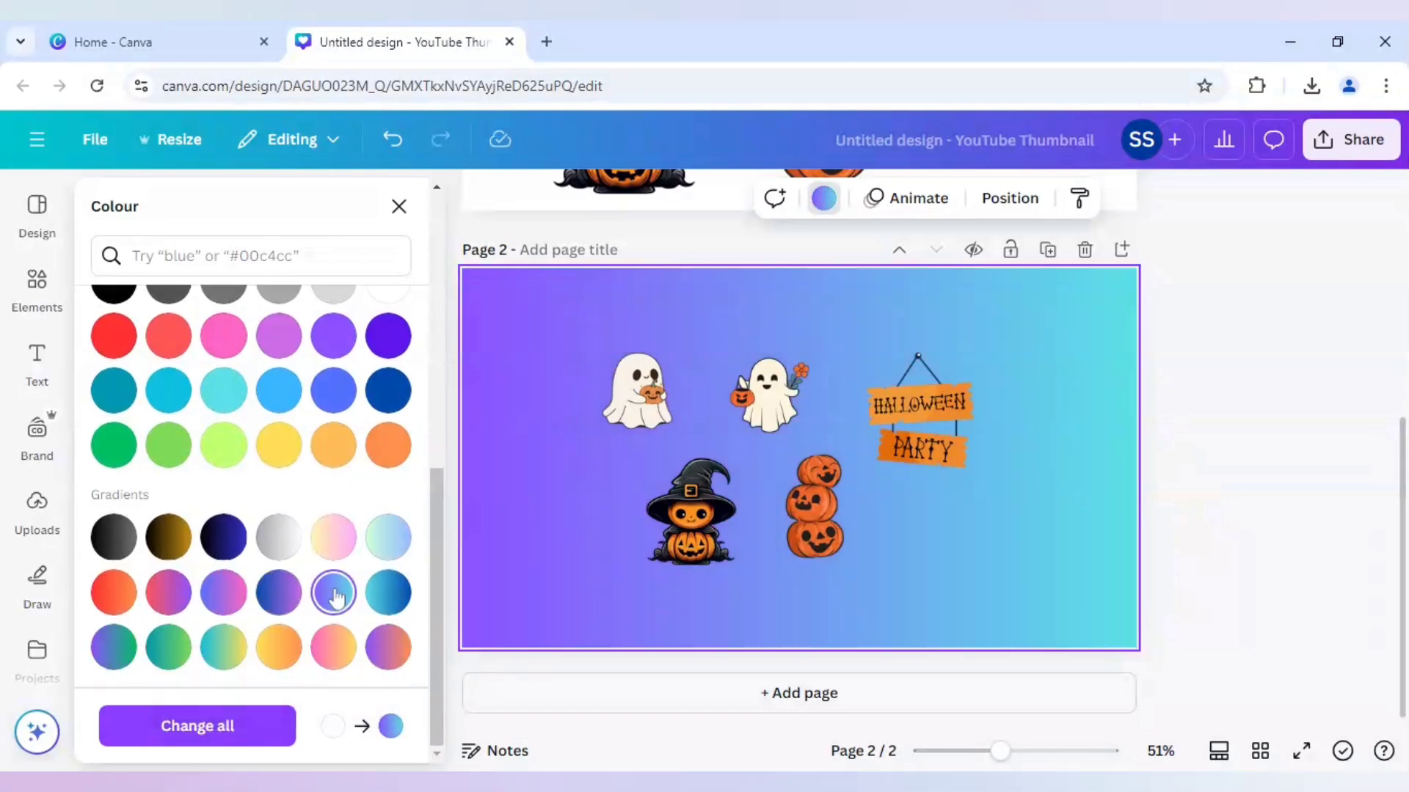
Move the Halloween image to page 2's upper-left corner and enlarge it to fill the whole page
{"action": "left_click", "coordinate": [852, 413]}
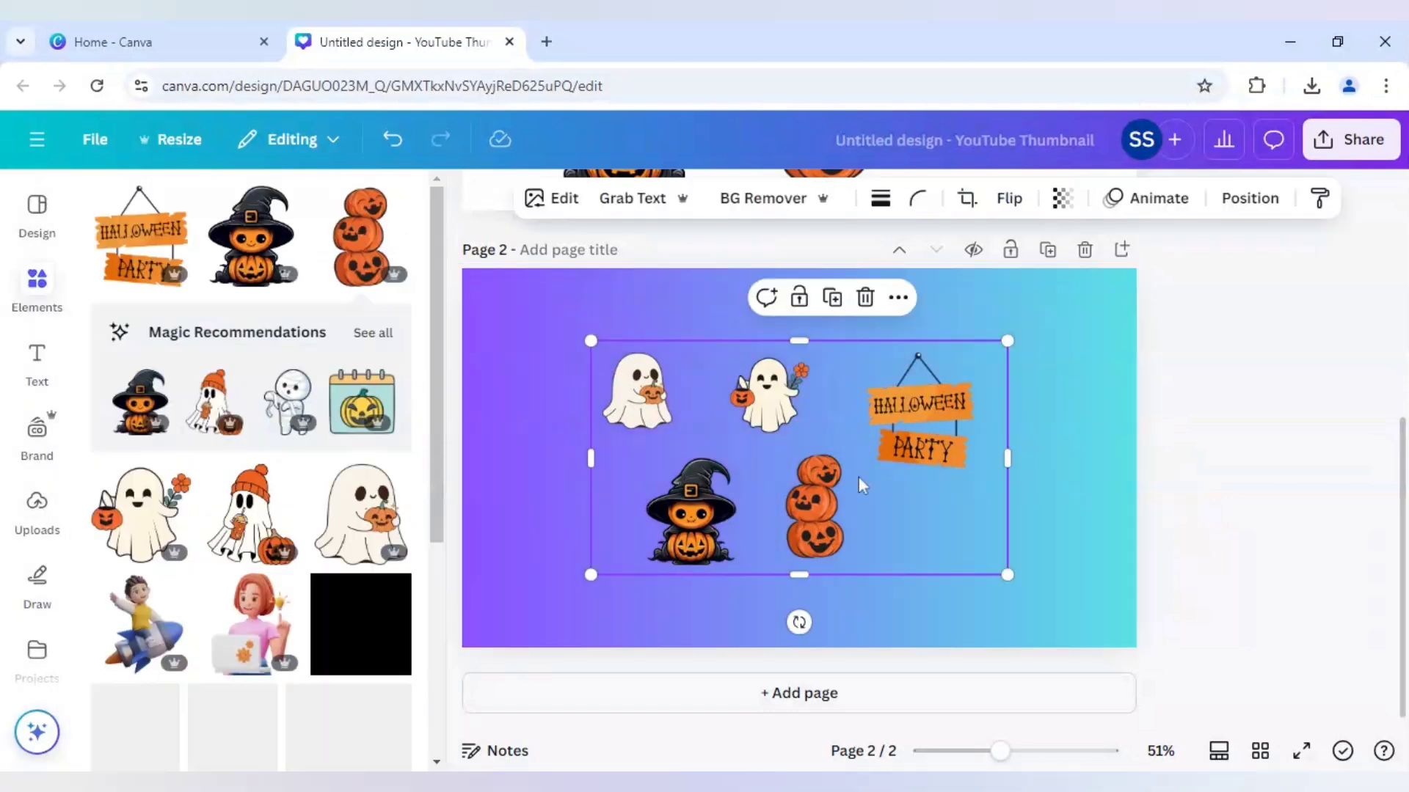
{"action": "left_click_drag", "start_coordinate": [857, 478], "coordinate": [729, 403]}
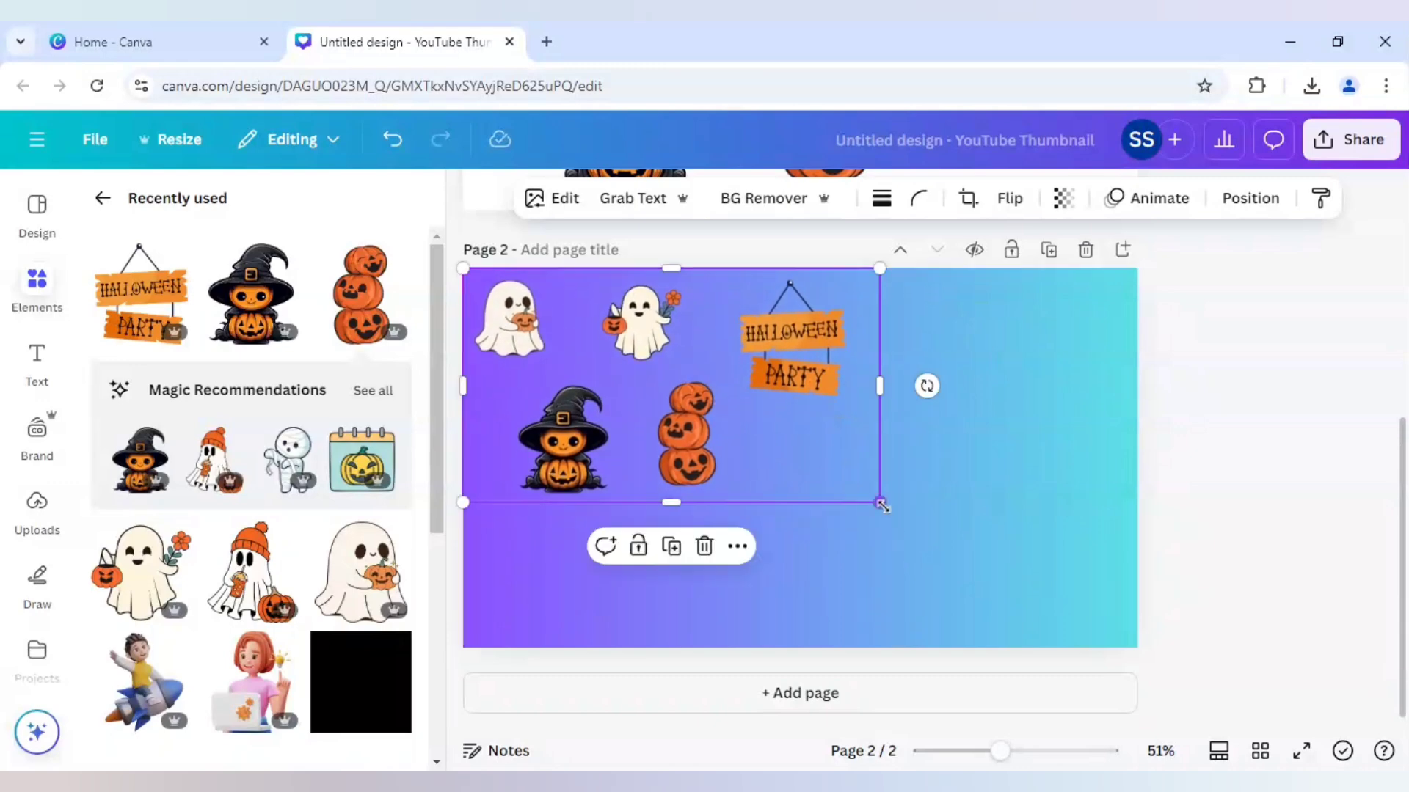
{"action": "left_click_drag", "start_coordinate": [882, 505], "coordinate": [1139, 649]}
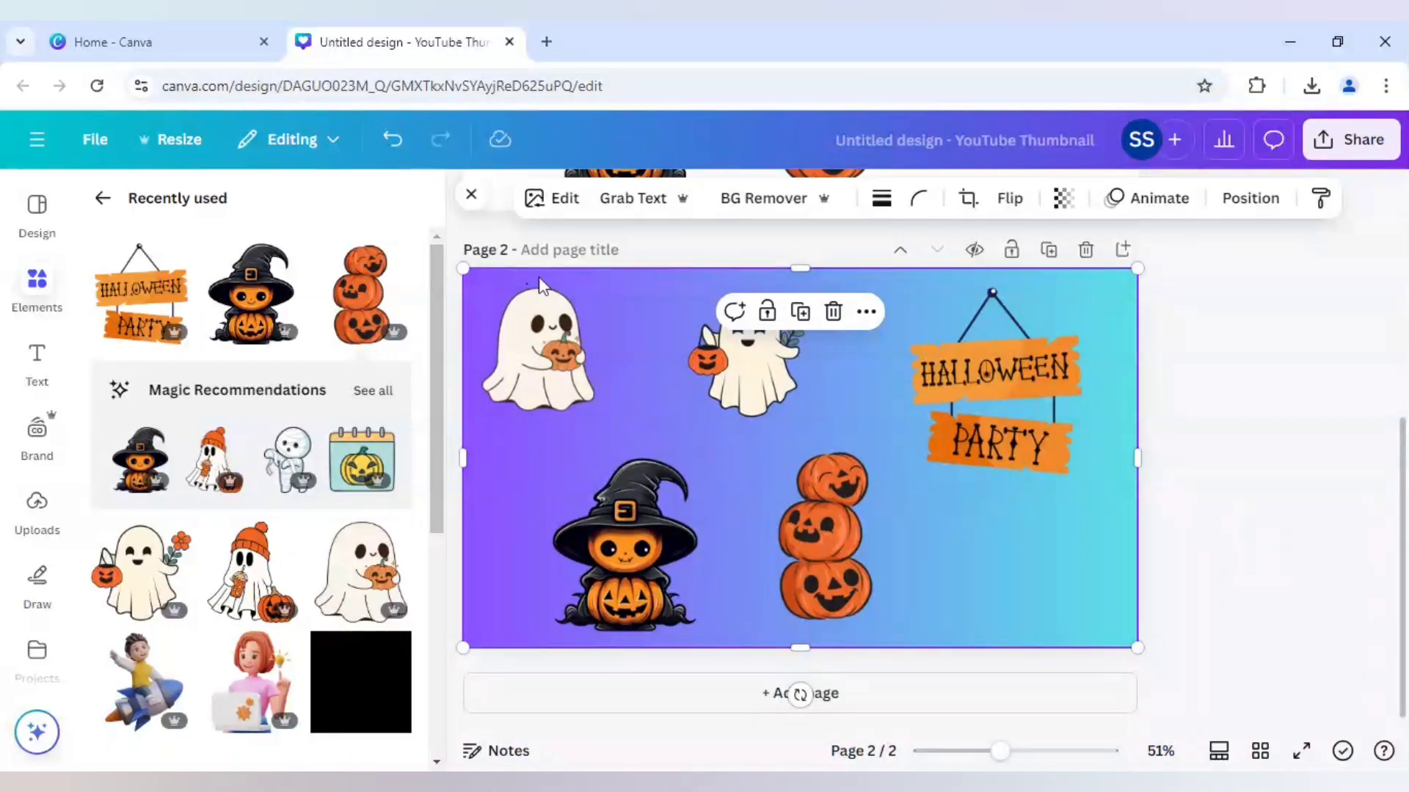
Apply an Outline shadow effect to the Halloween image with a size of 18
{"action": "left_click", "coordinate": [552, 205]}
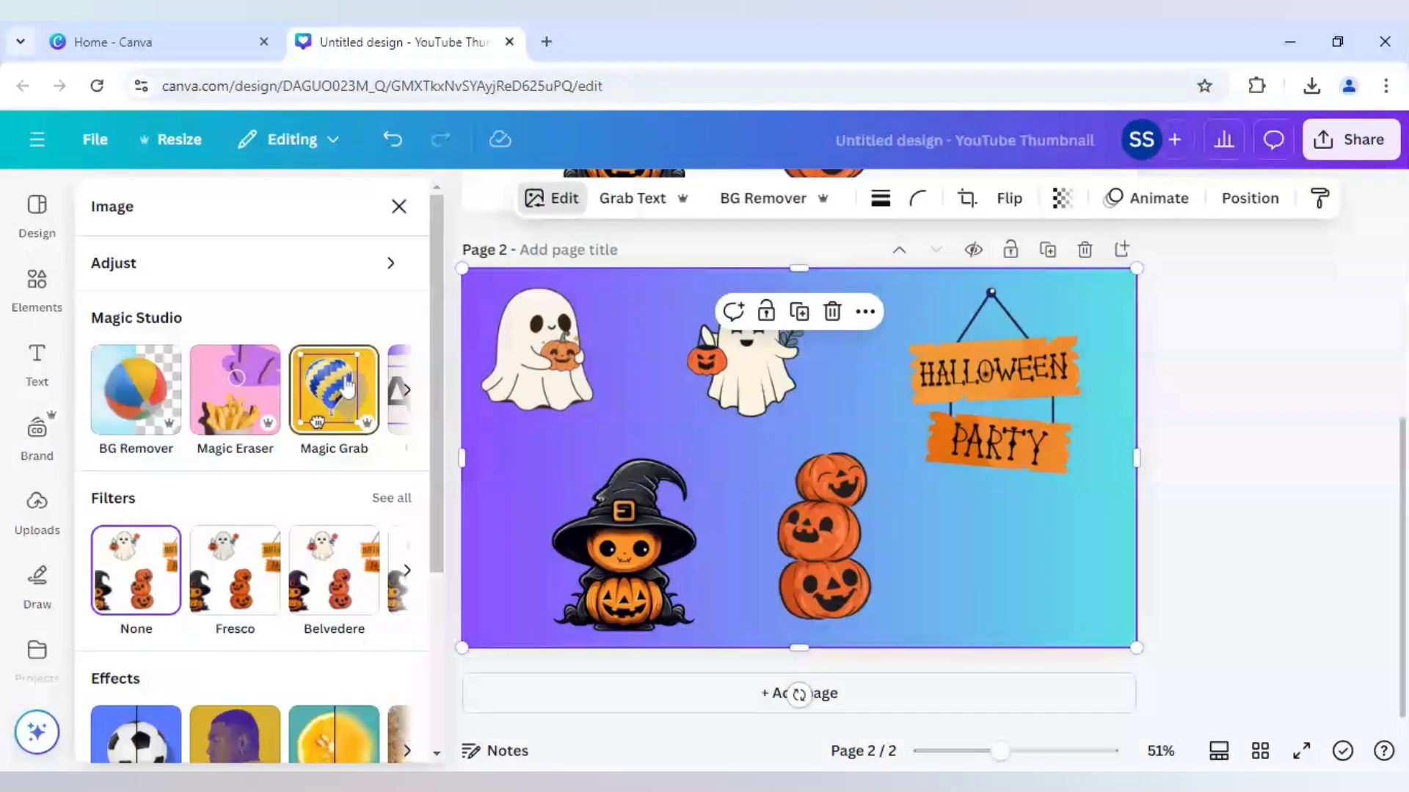
{"action": "scroll", "coordinate": [301, 513], "scroll_direction": "down", "scroll_amount": 1}
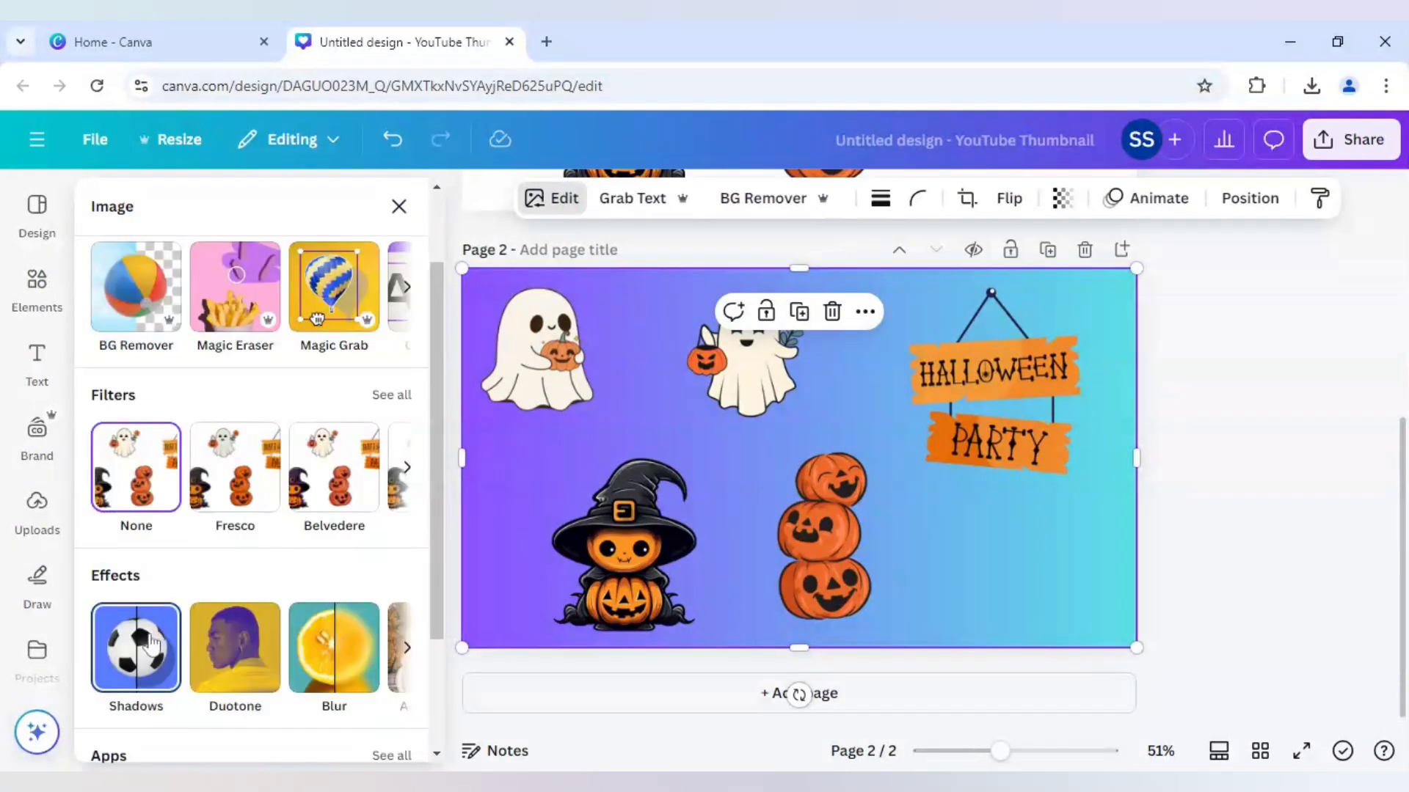
{"action": "left_click", "coordinate": [123, 658]}
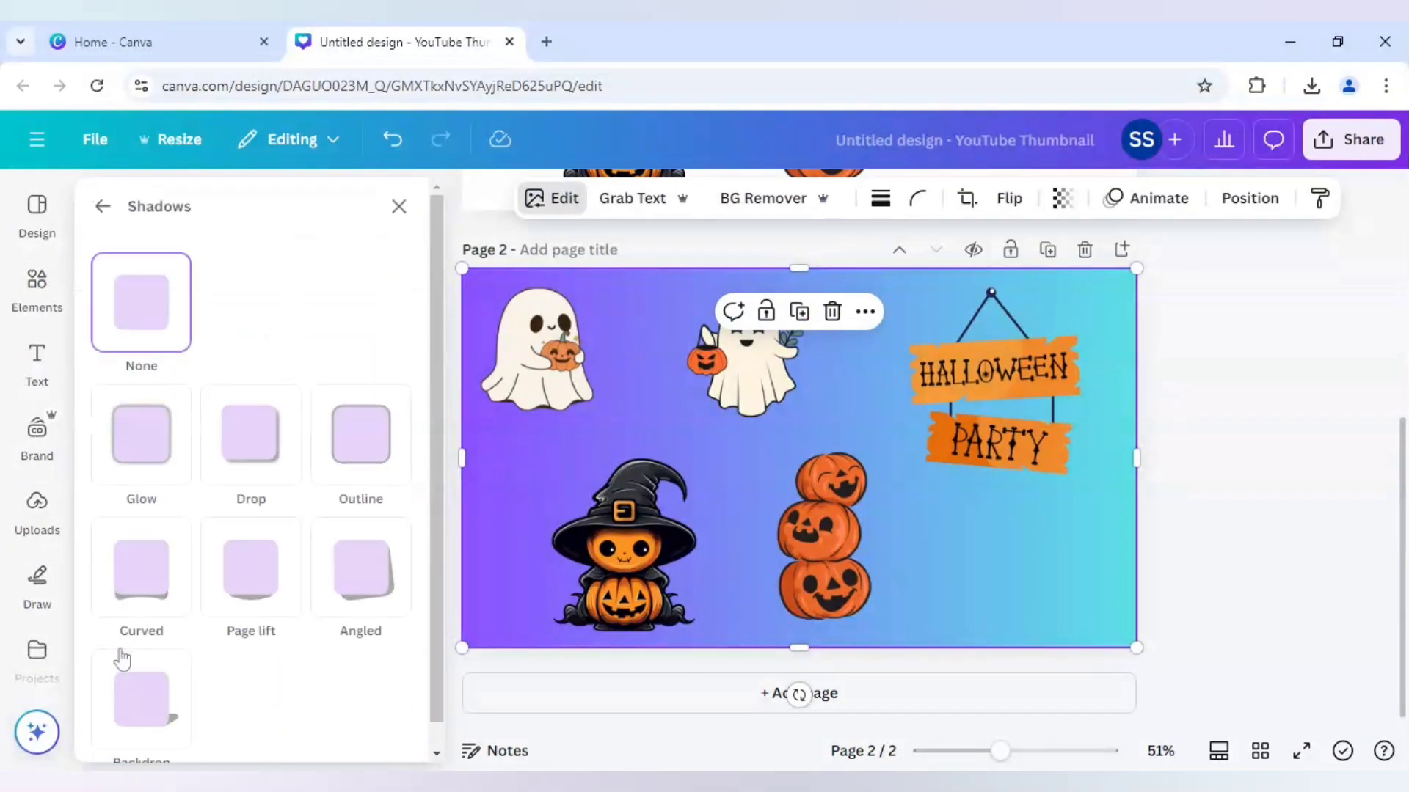
{"action": "left_click", "coordinate": [365, 456]}
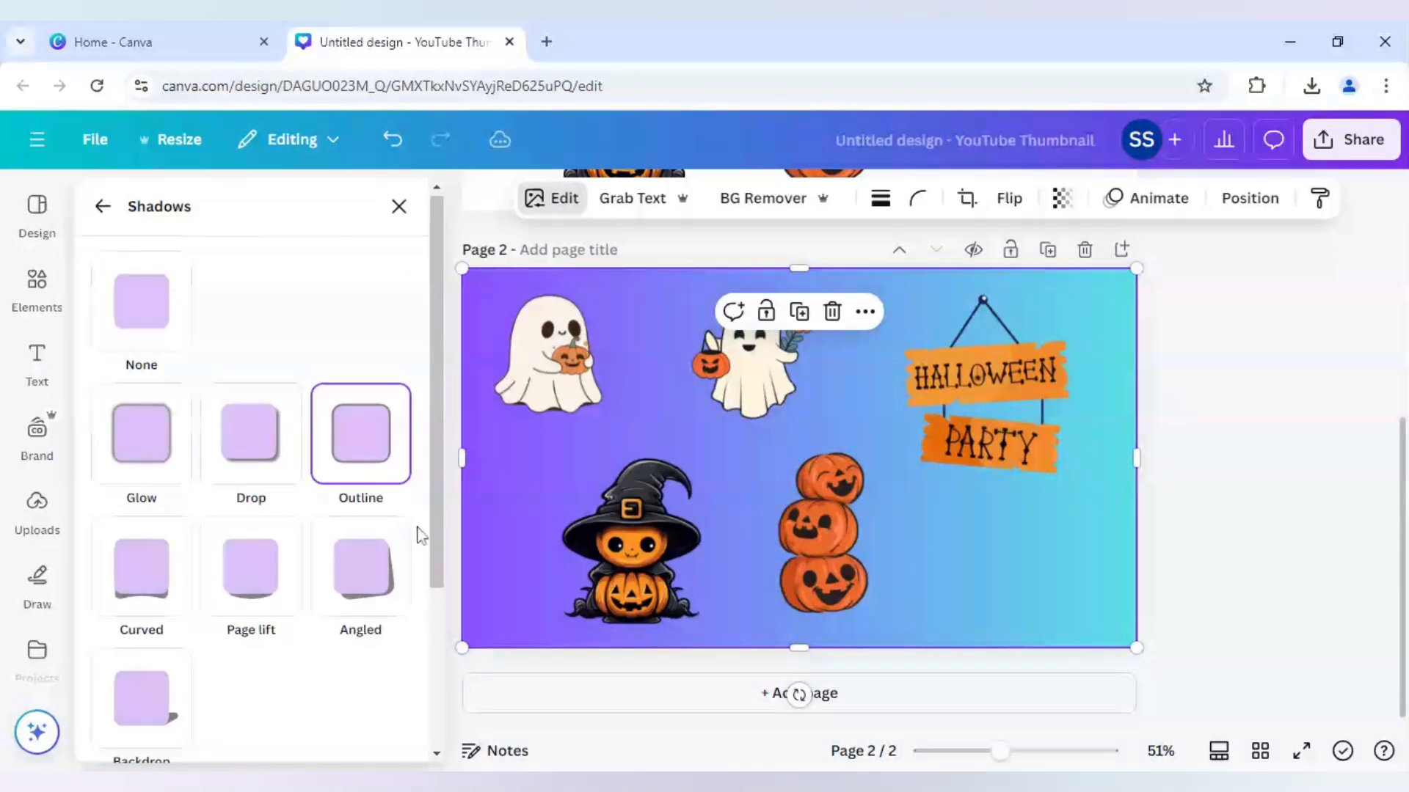
{"action": "scroll", "coordinate": [422, 512], "scroll_direction": "down", "scroll_amount": 3}
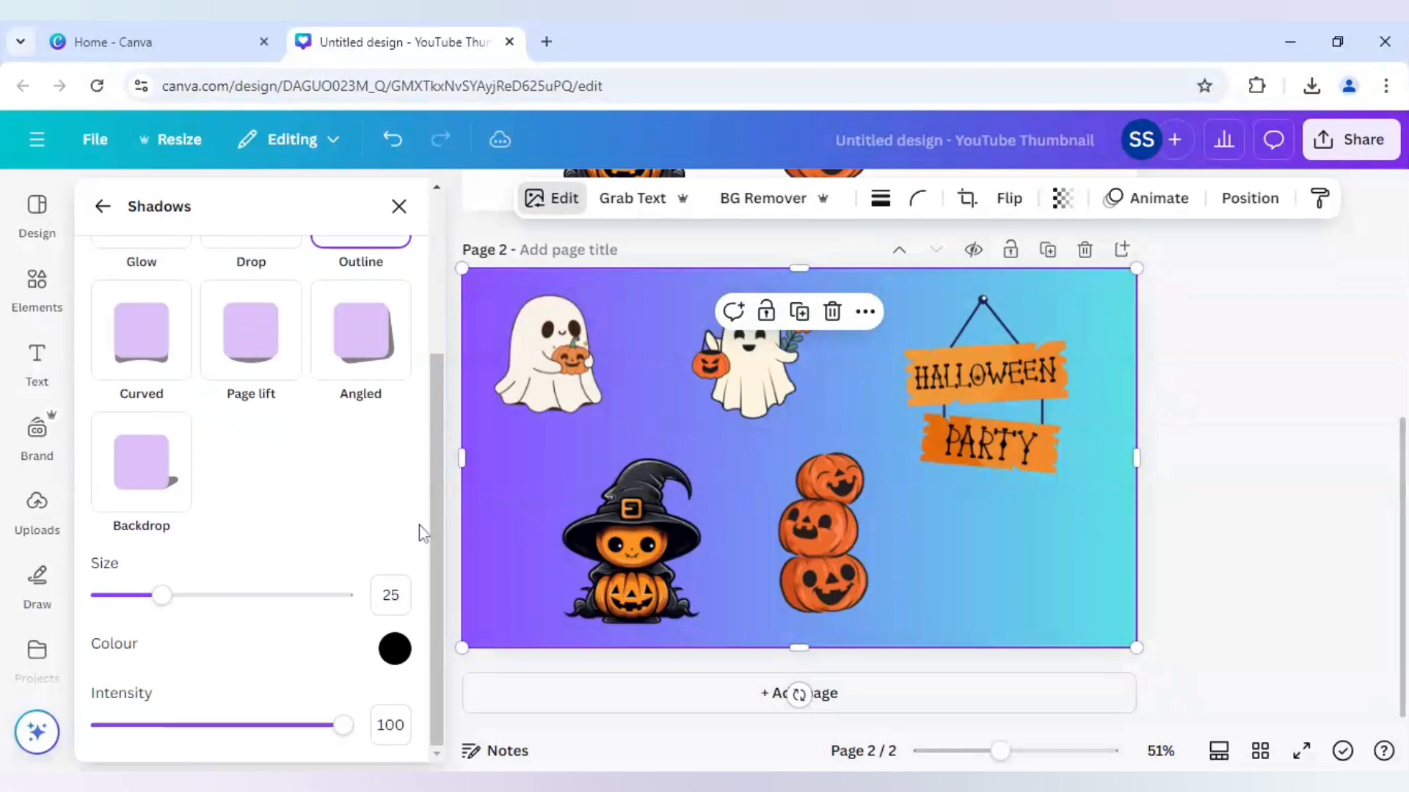
{"action": "left_click_drag", "start_coordinate": [162, 596], "coordinate": [147, 605]}
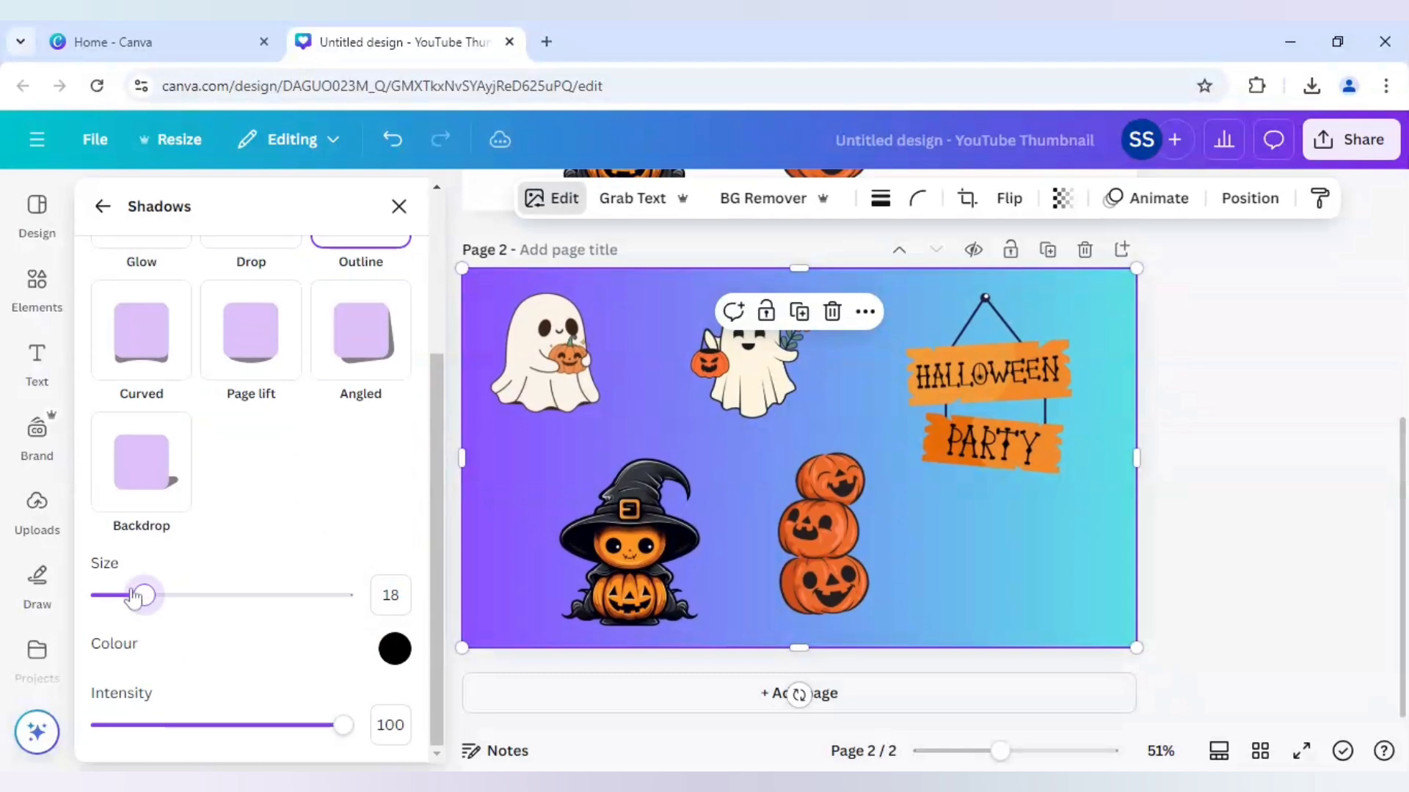
Set the Halloween image's outline colour to white and deselect the image
{"action": "left_click", "coordinate": [394, 649]}
{"action": "left_click_drag", "start_coordinate": [402, 536], "coordinate": [385, 426]}
{"action": "left_click", "coordinate": [318, 693]}
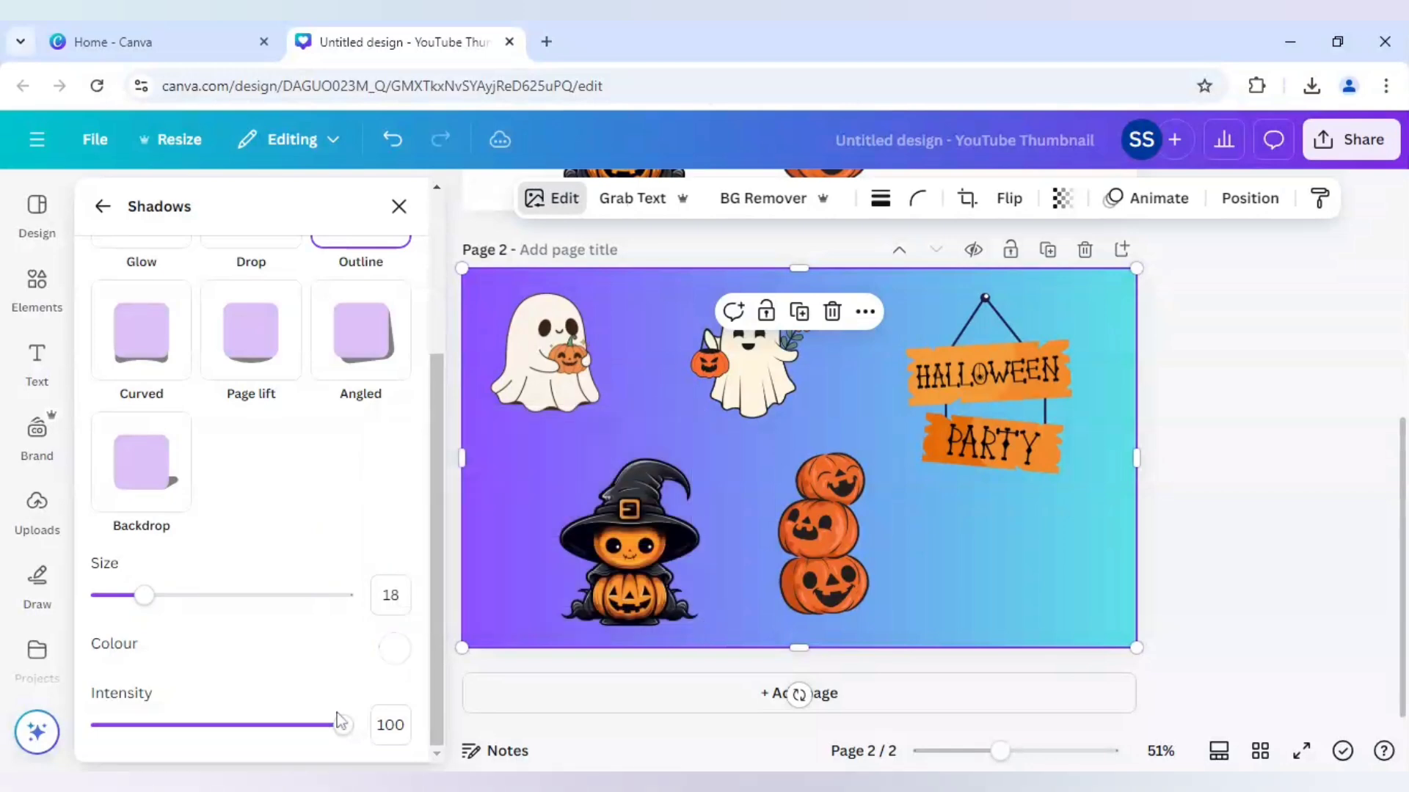
{"action": "left_click", "coordinate": [1208, 504]}
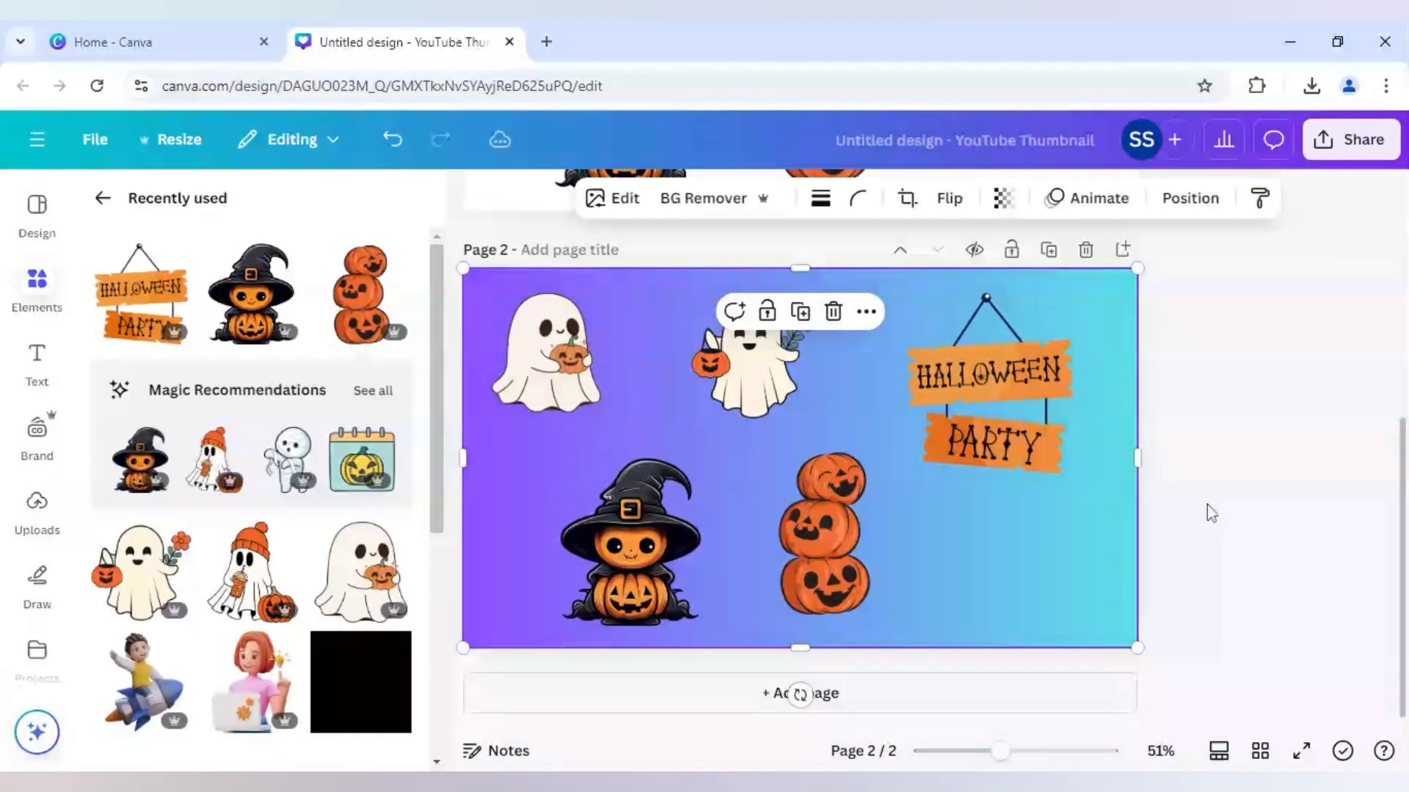
{"action": "left_click", "coordinate": [1208, 505]}
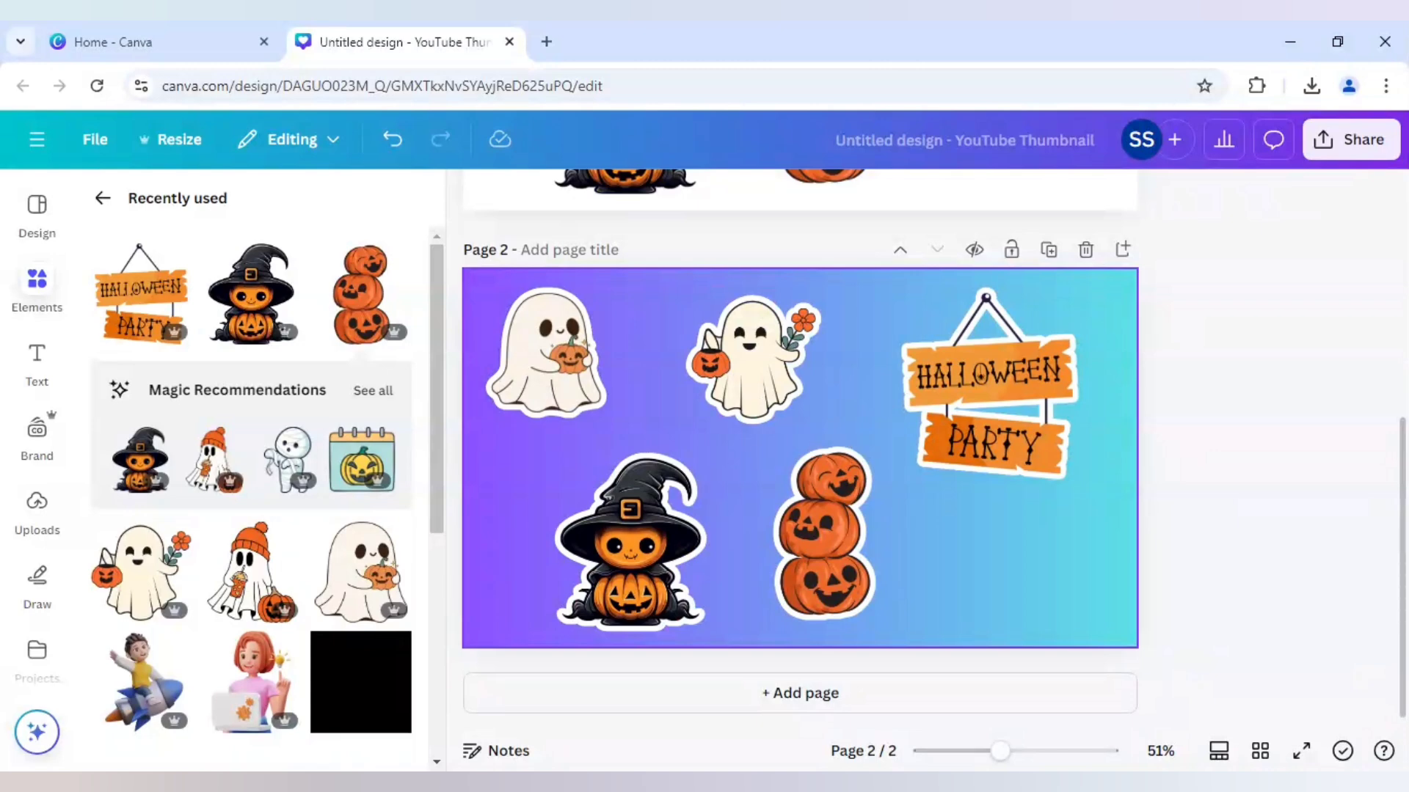
Narrow the outlined image slightly from its right edge and place a duplicate slightly right of and below it
{"action": "left_click", "coordinate": [1033, 442]}
{"action": "left_click_drag", "start_coordinate": [1137, 444], "coordinate": [1109, 455]}
{"action": "left_click", "coordinate": [1237, 457]}
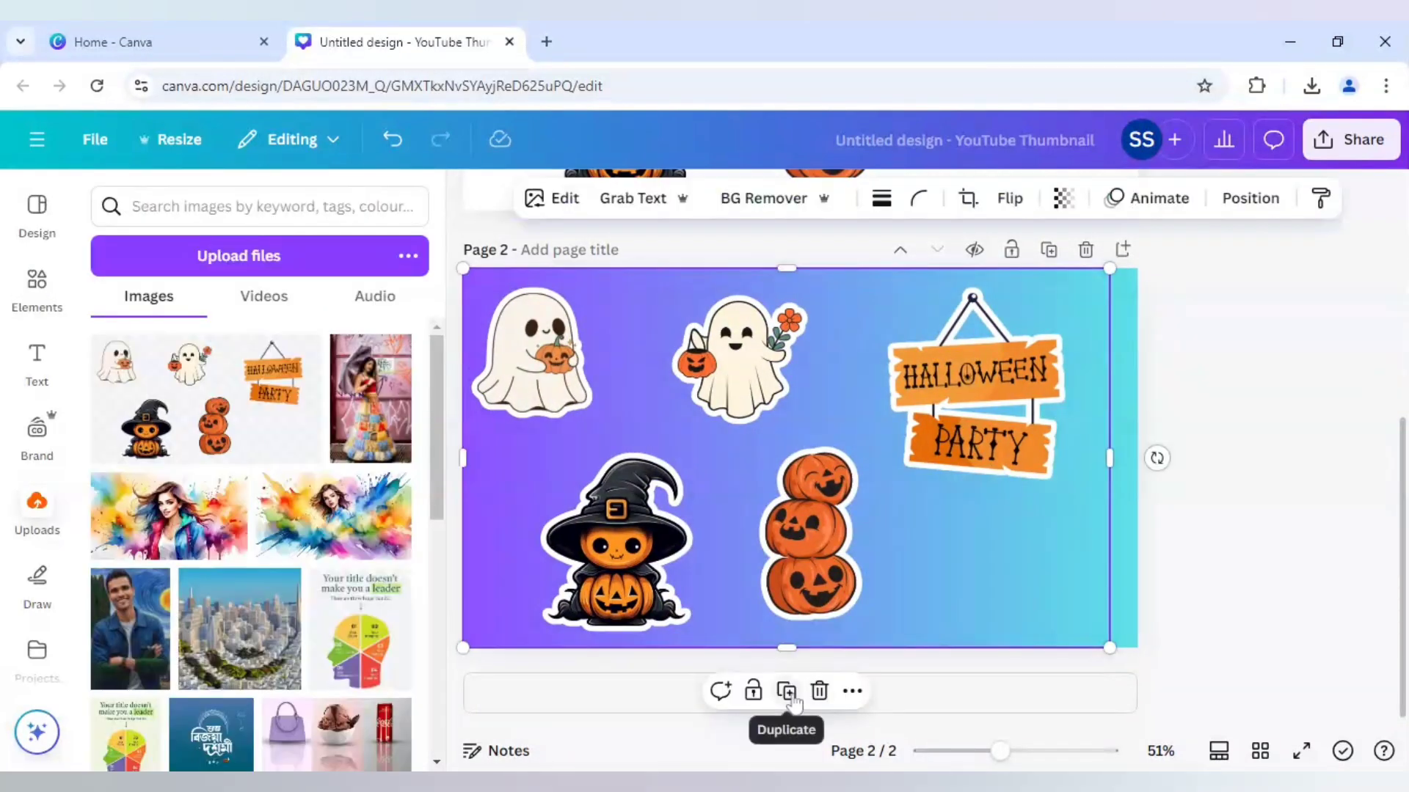
{"action": "left_click", "coordinate": [791, 693]}
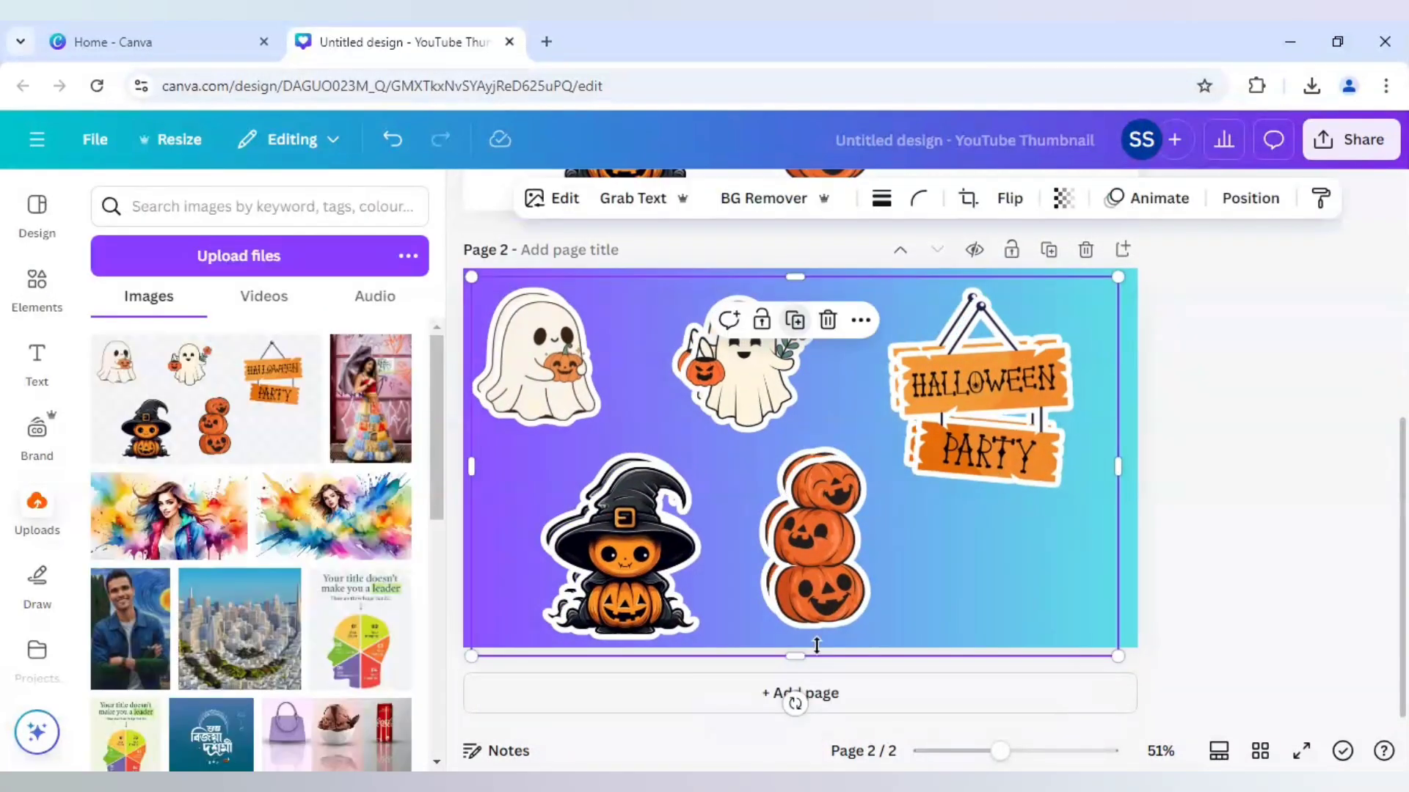
{"action": "left_click_drag", "start_coordinate": [858, 571], "coordinate": [879, 573]}
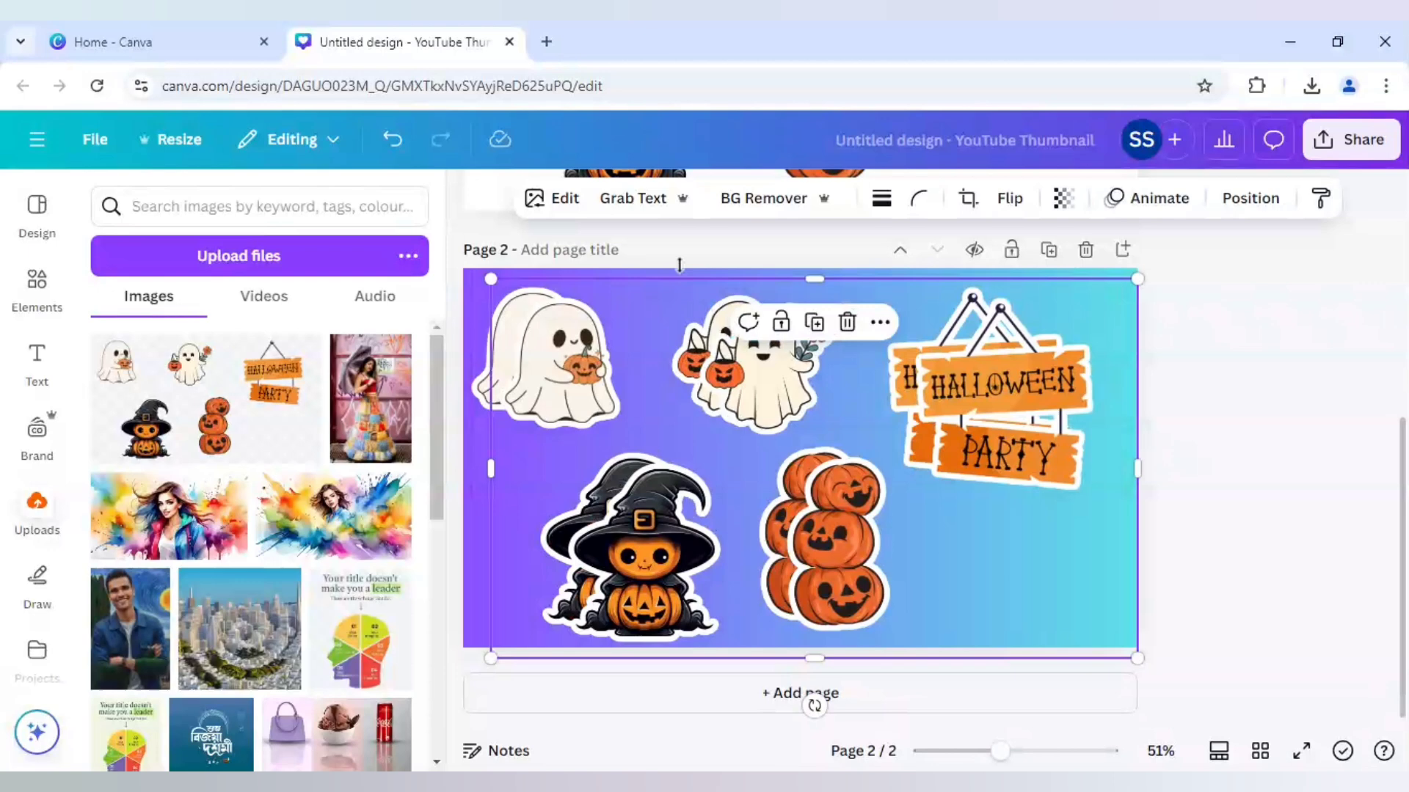
Change the duplicate image's Outline shadow colour to black (#000000)
{"action": "left_click", "coordinate": [571, 206]}
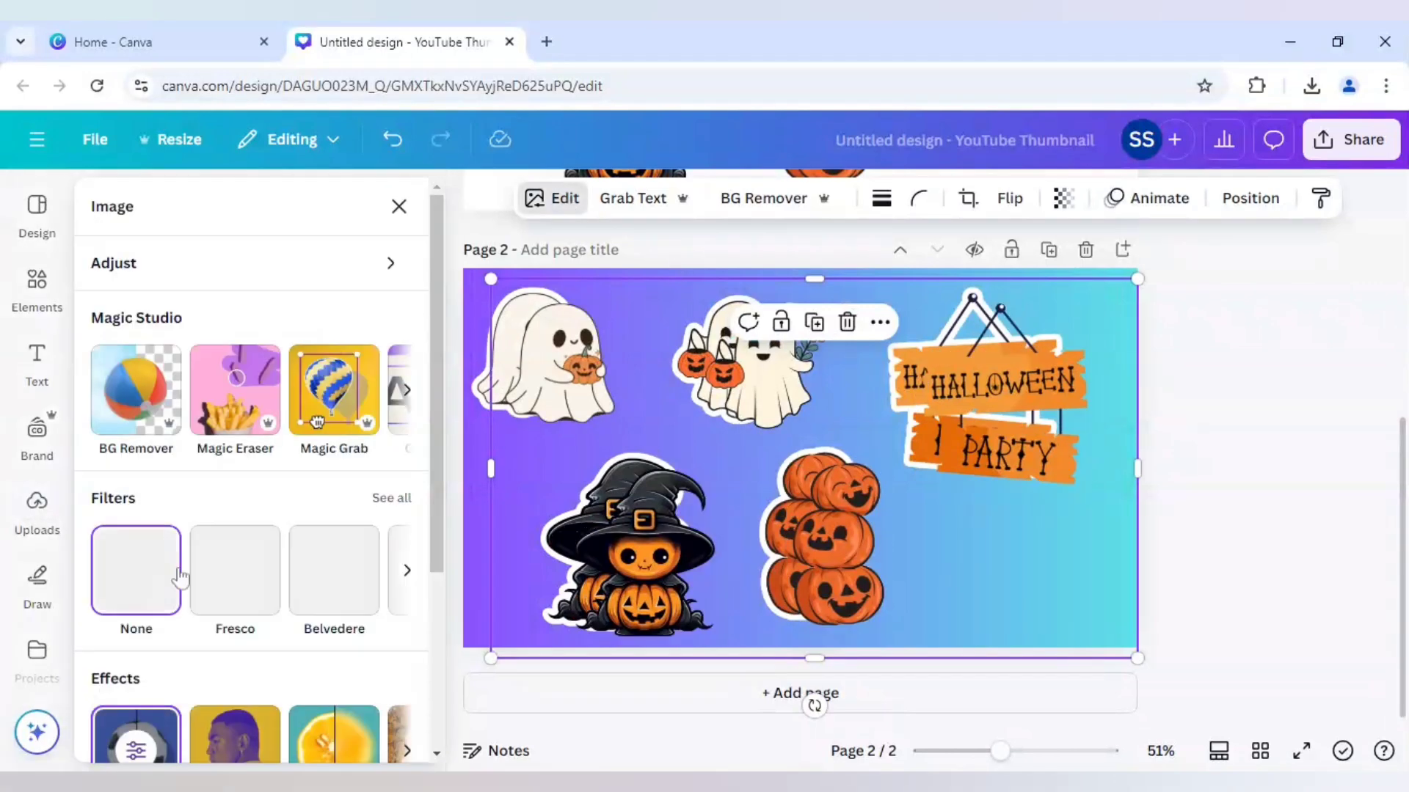
{"action": "scroll", "coordinate": [195, 538], "scroll_direction": "down", "scroll_amount": 4}
{"action": "left_click", "coordinate": [132, 481]}
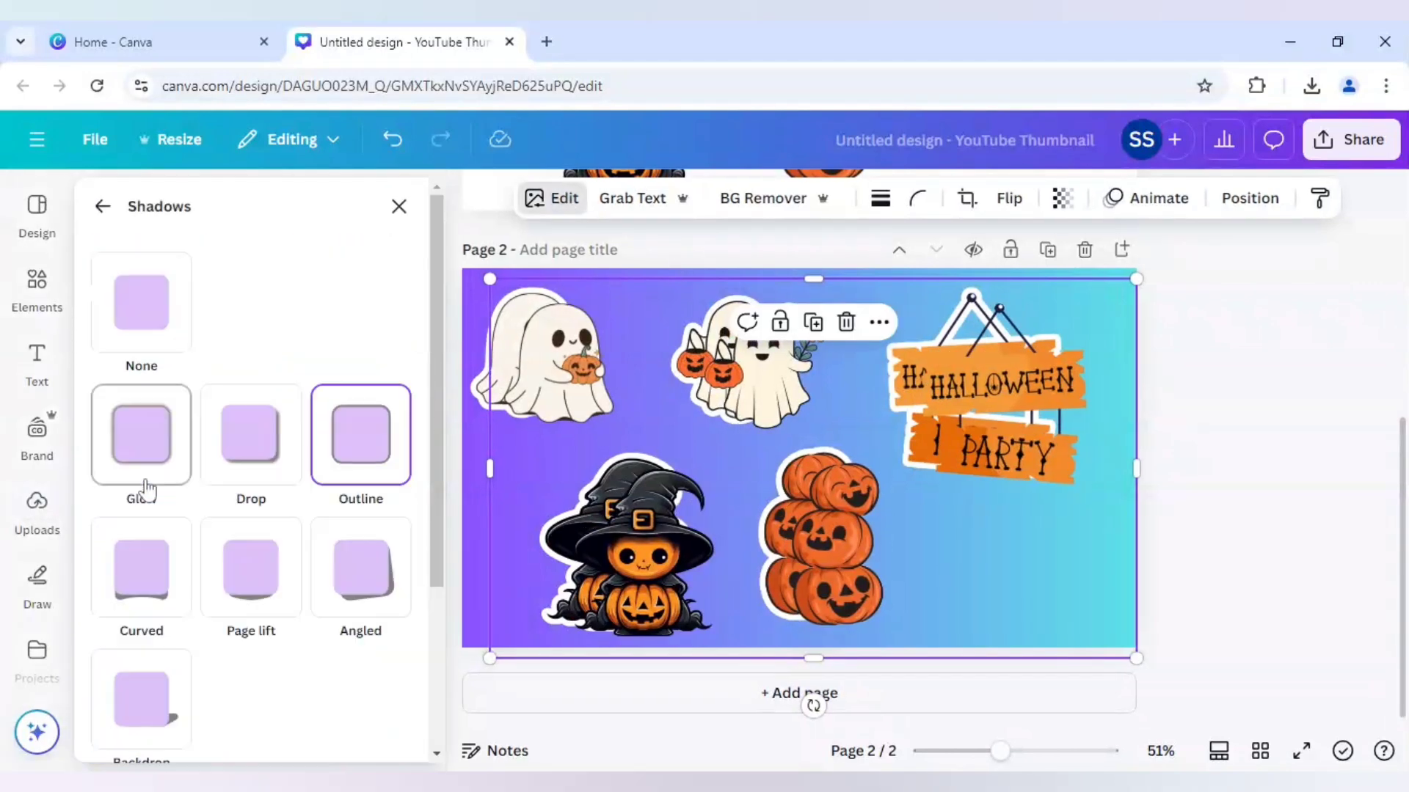
{"action": "scroll", "coordinate": [219, 572], "scroll_direction": "down", "scroll_amount": 3}
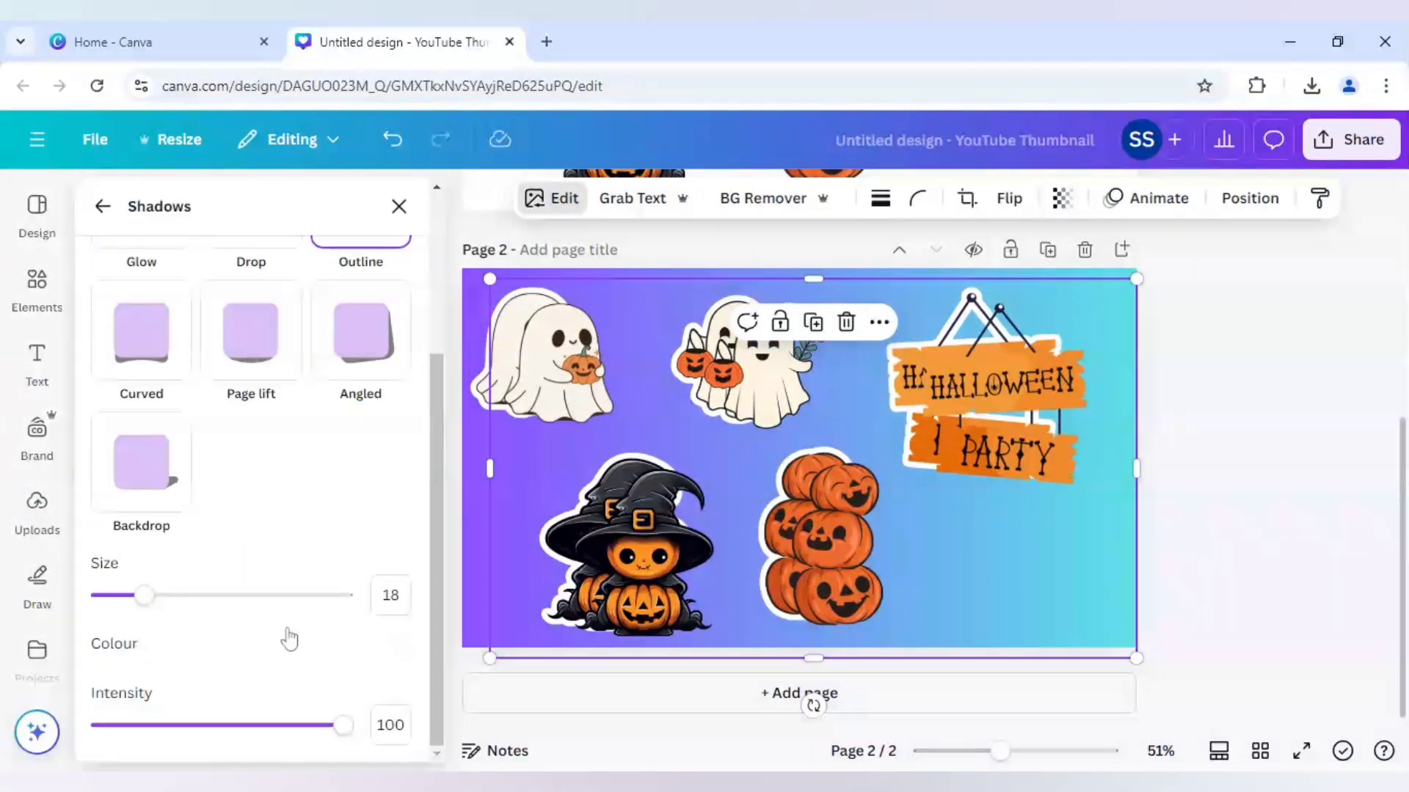
{"action": "left_click", "coordinate": [390, 659]}
{"action": "left_click_drag", "start_coordinate": [402, 431], "coordinate": [402, 535]}
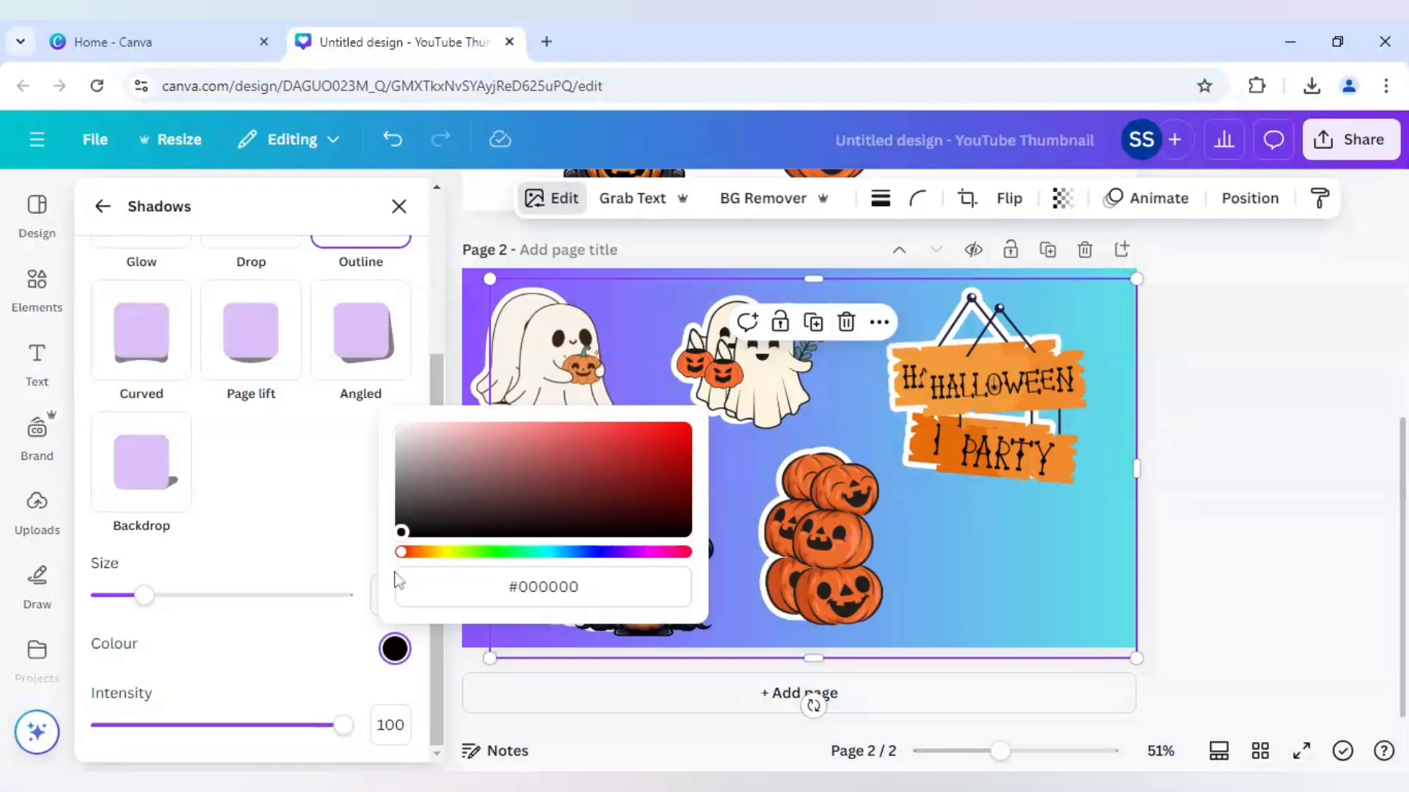
{"action": "left_click", "coordinate": [324, 644]}
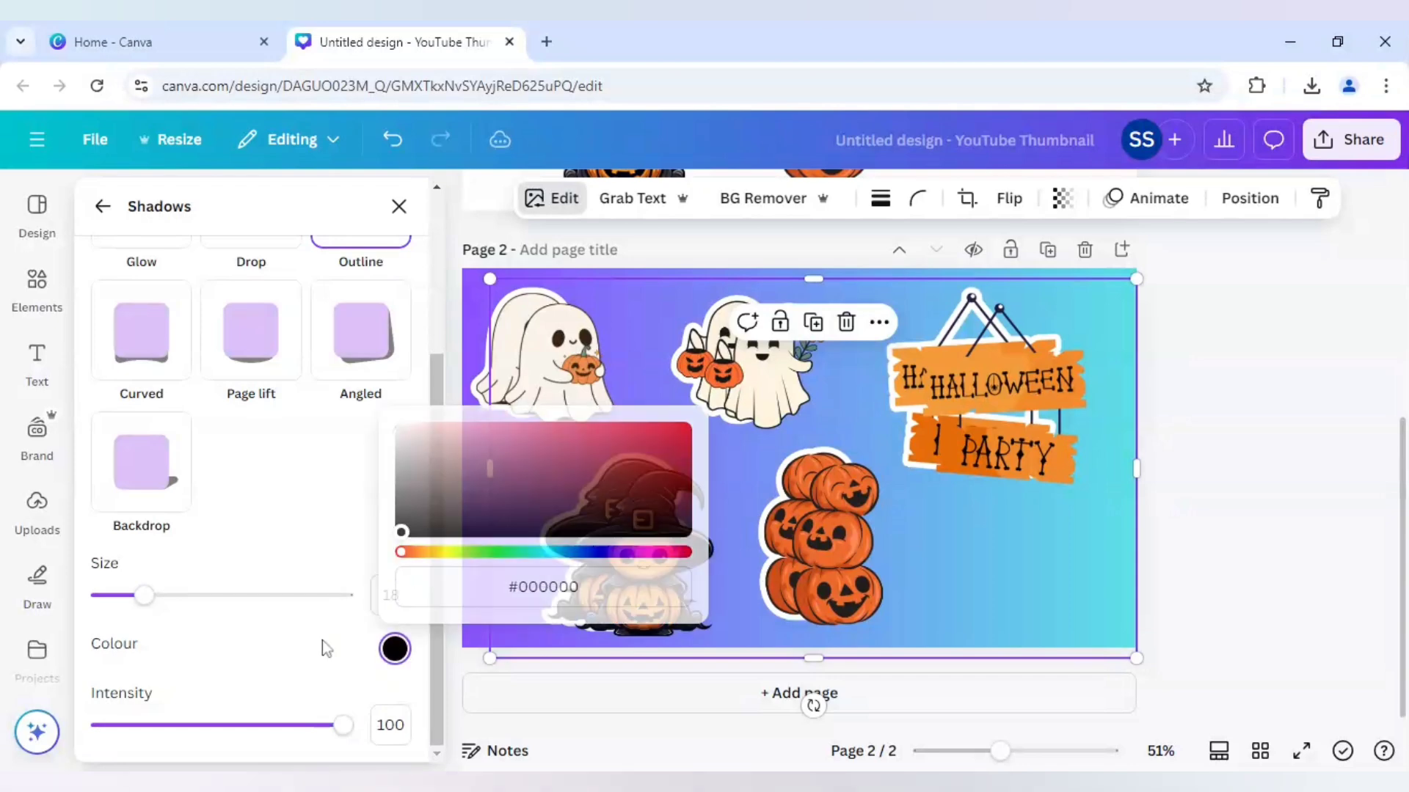
Apply a Custom duotone to the duplicate with both highlights and shadows set to black
{"action": "left_click", "coordinate": [103, 208]}
{"action": "left_click", "coordinate": [229, 508]}
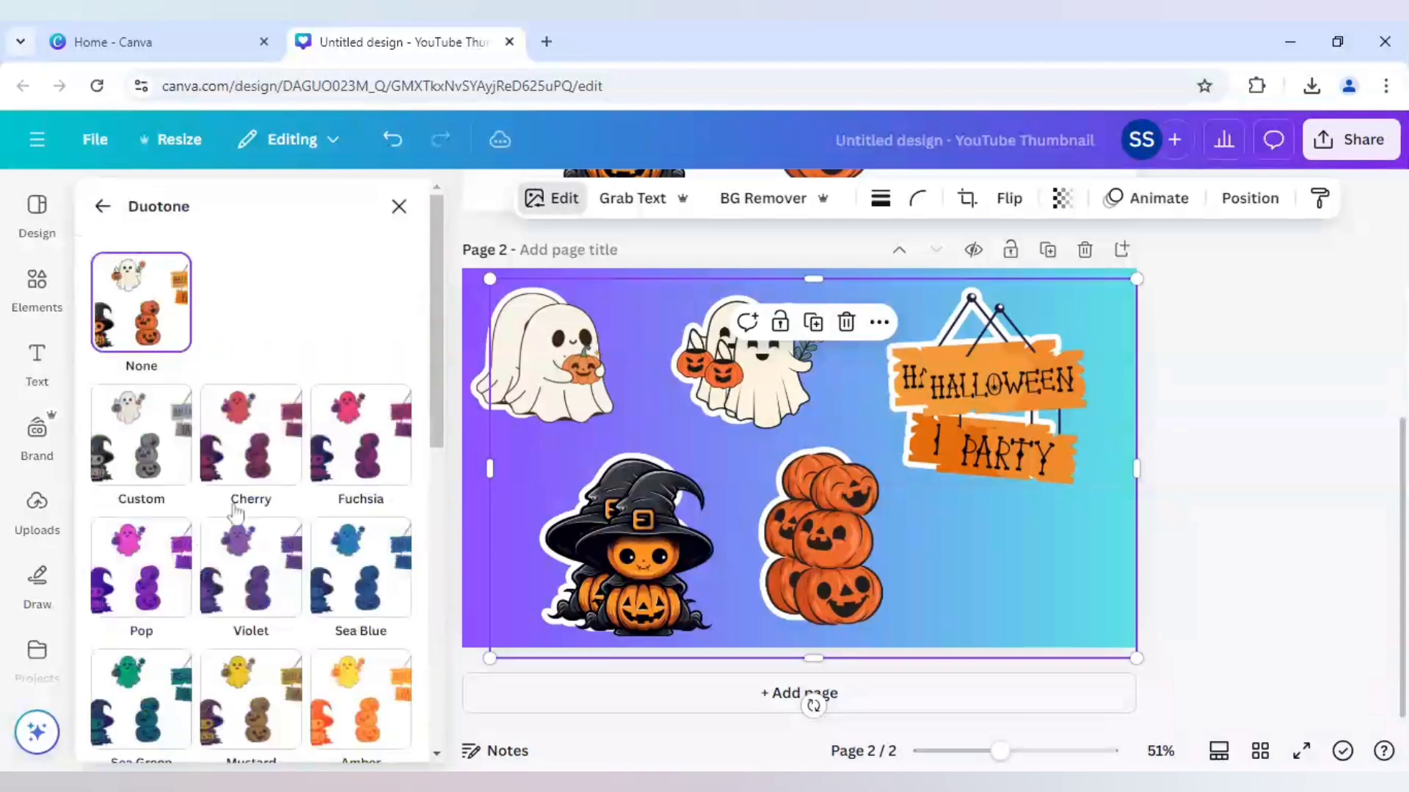
{"action": "left_click", "coordinate": [146, 459]}
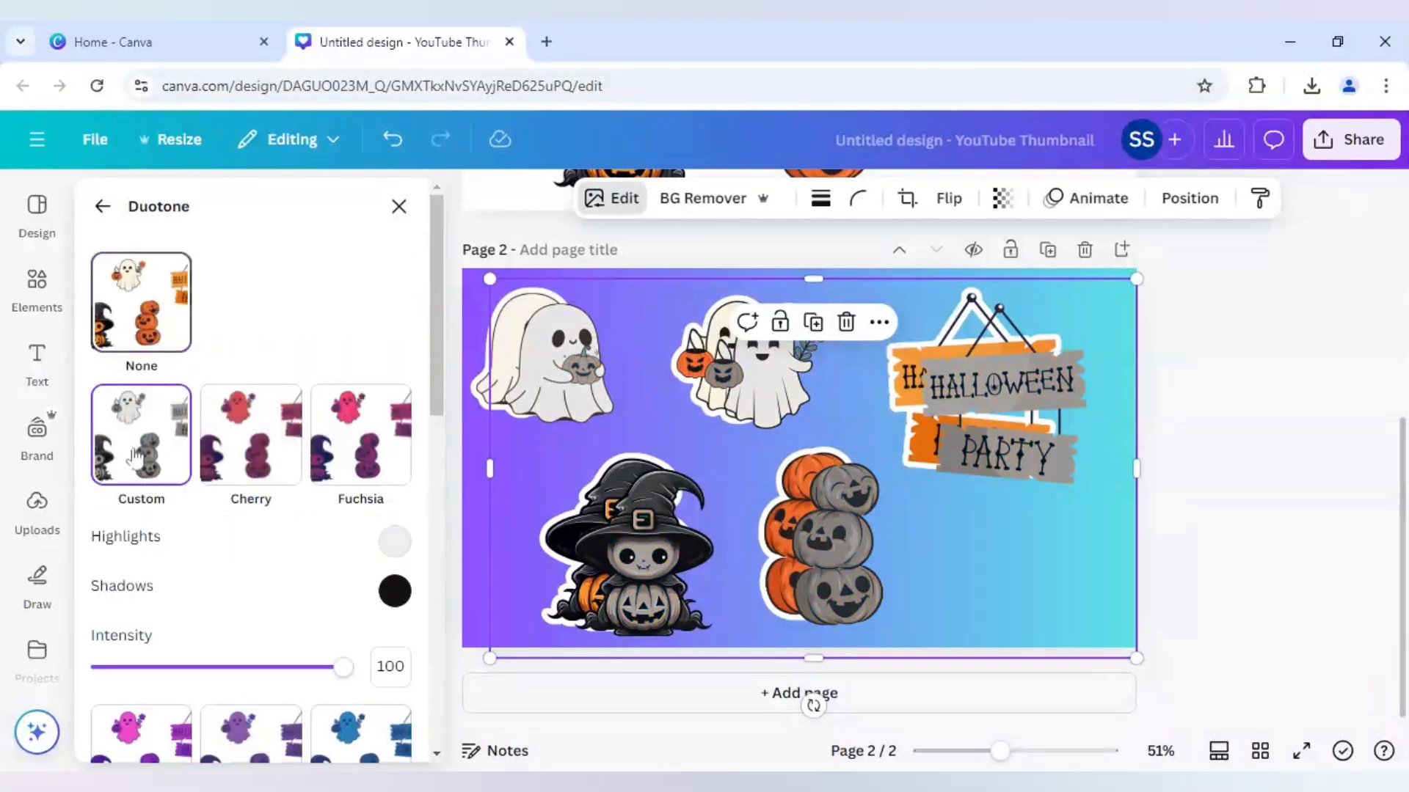
{"action": "left_click", "coordinate": [395, 542]}
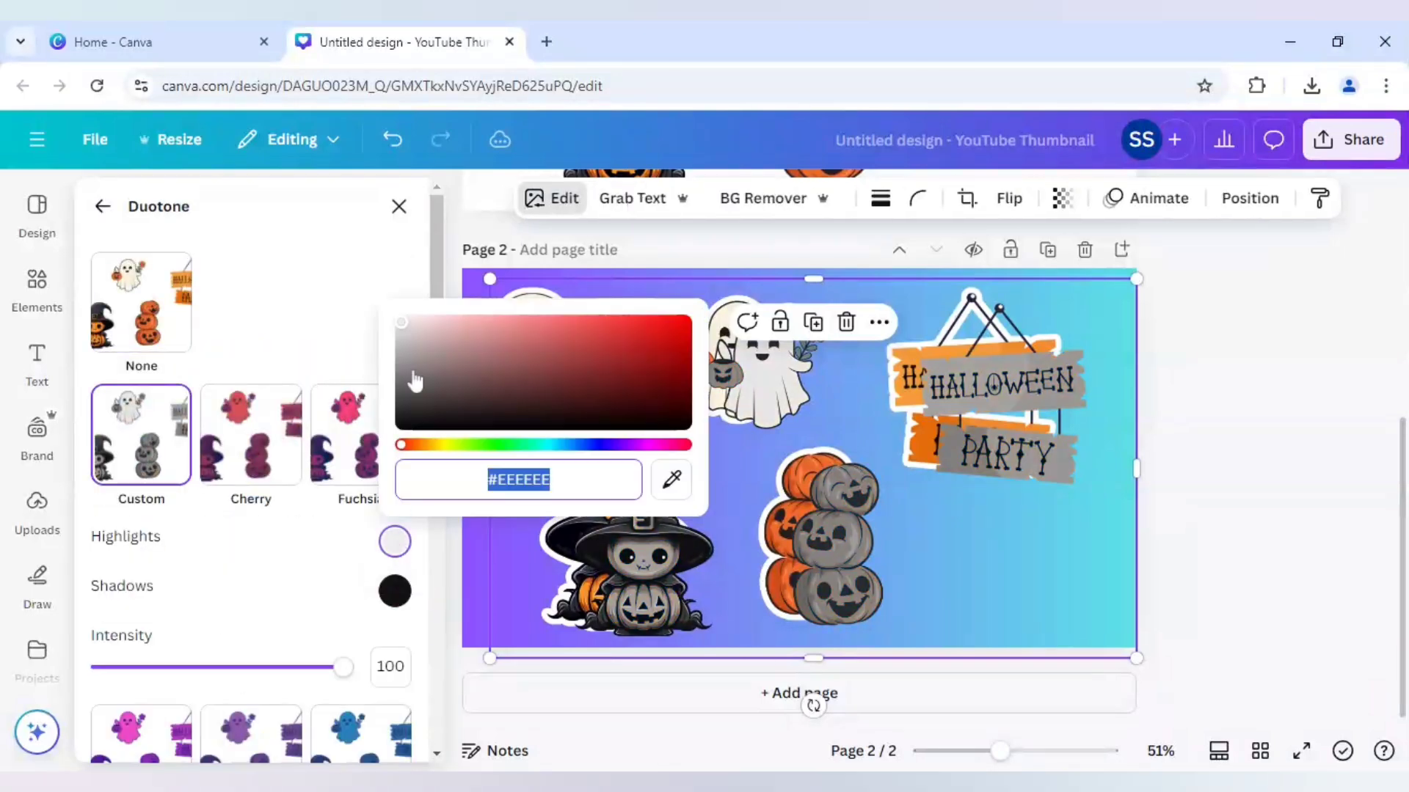
{"action": "left_click_drag", "start_coordinate": [401, 323], "coordinate": [404, 495]}
{"action": "left_click", "coordinate": [395, 591]}
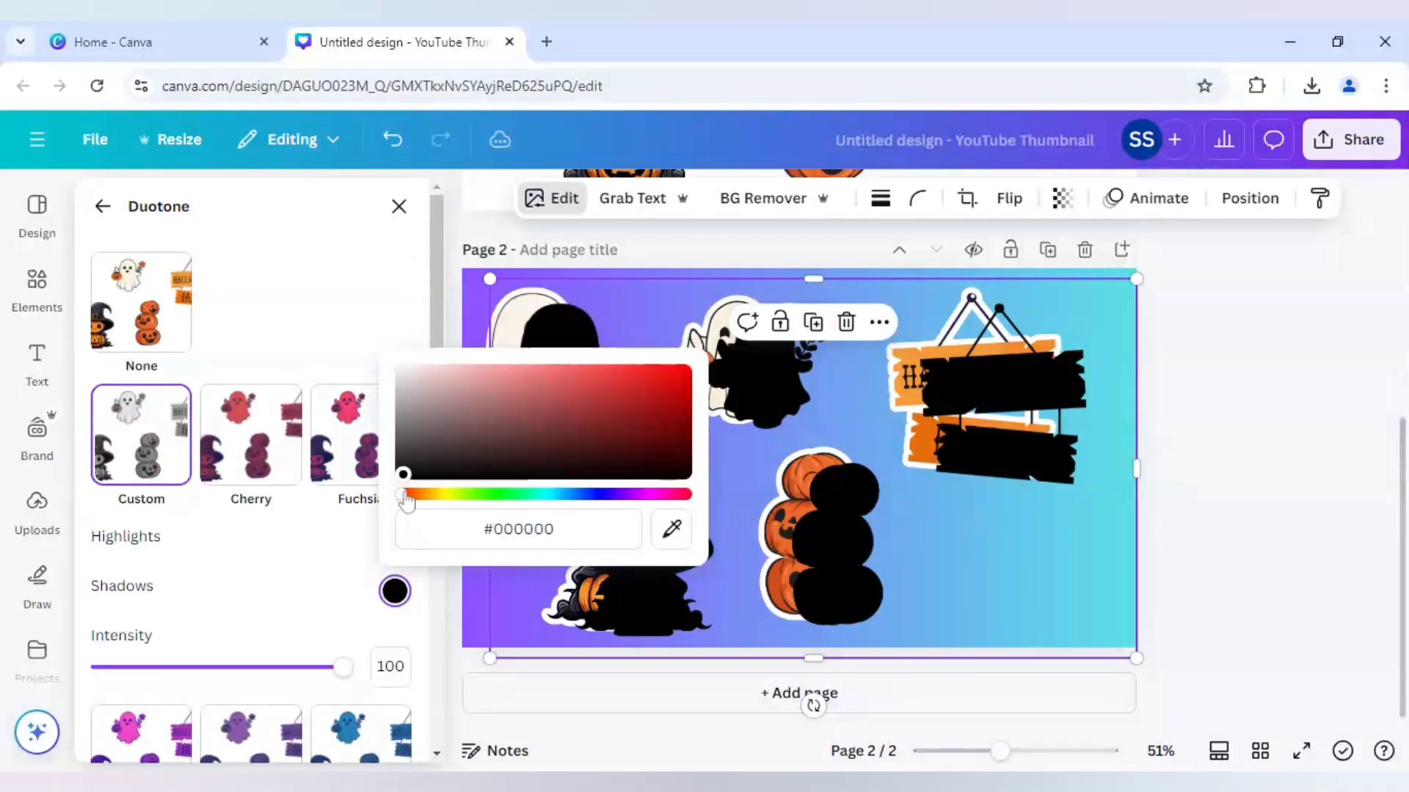
{"action": "left_click", "coordinate": [306, 607]}
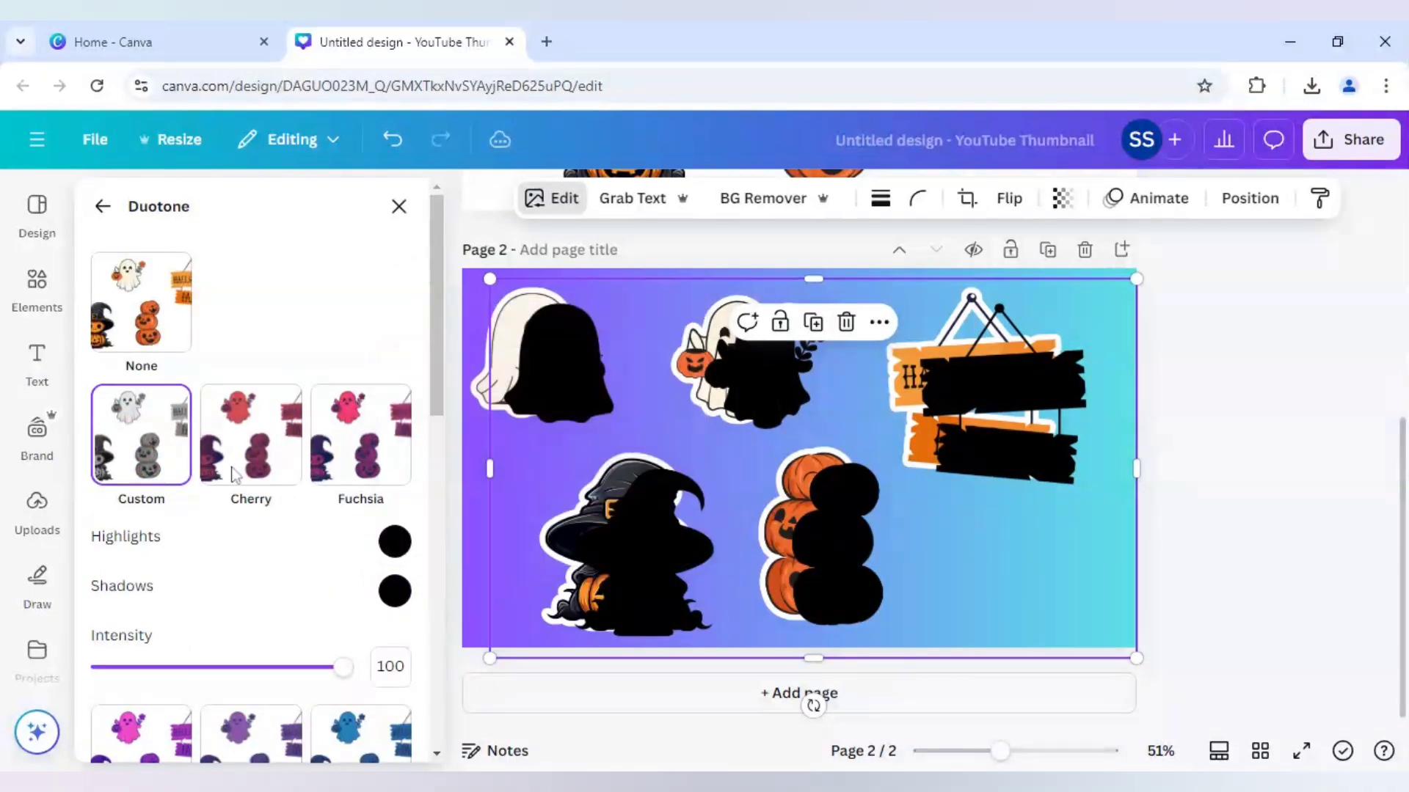
Blur the whole black duplicate image with an intensity of 45
{"action": "left_click", "coordinate": [99, 208]}
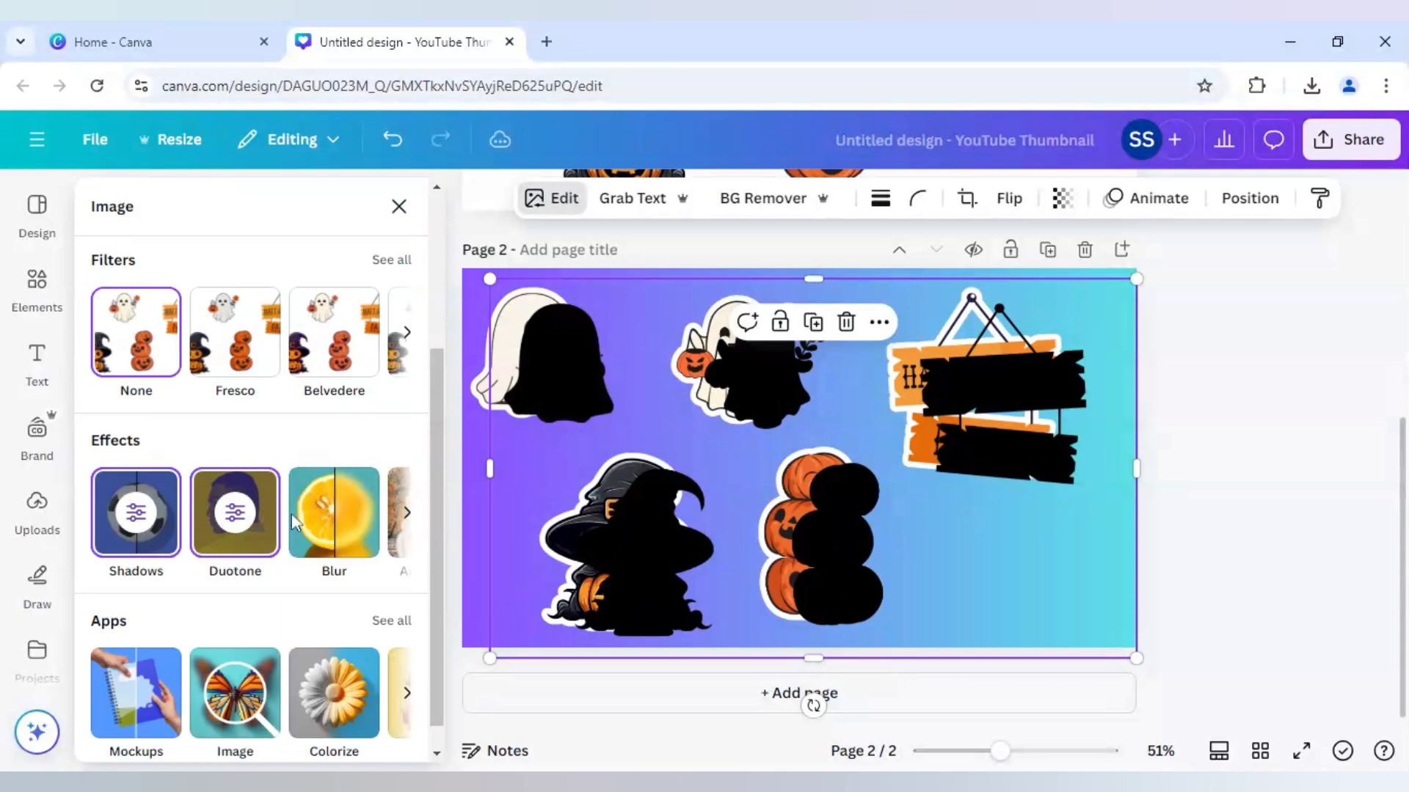
{"action": "left_click", "coordinate": [336, 523]}
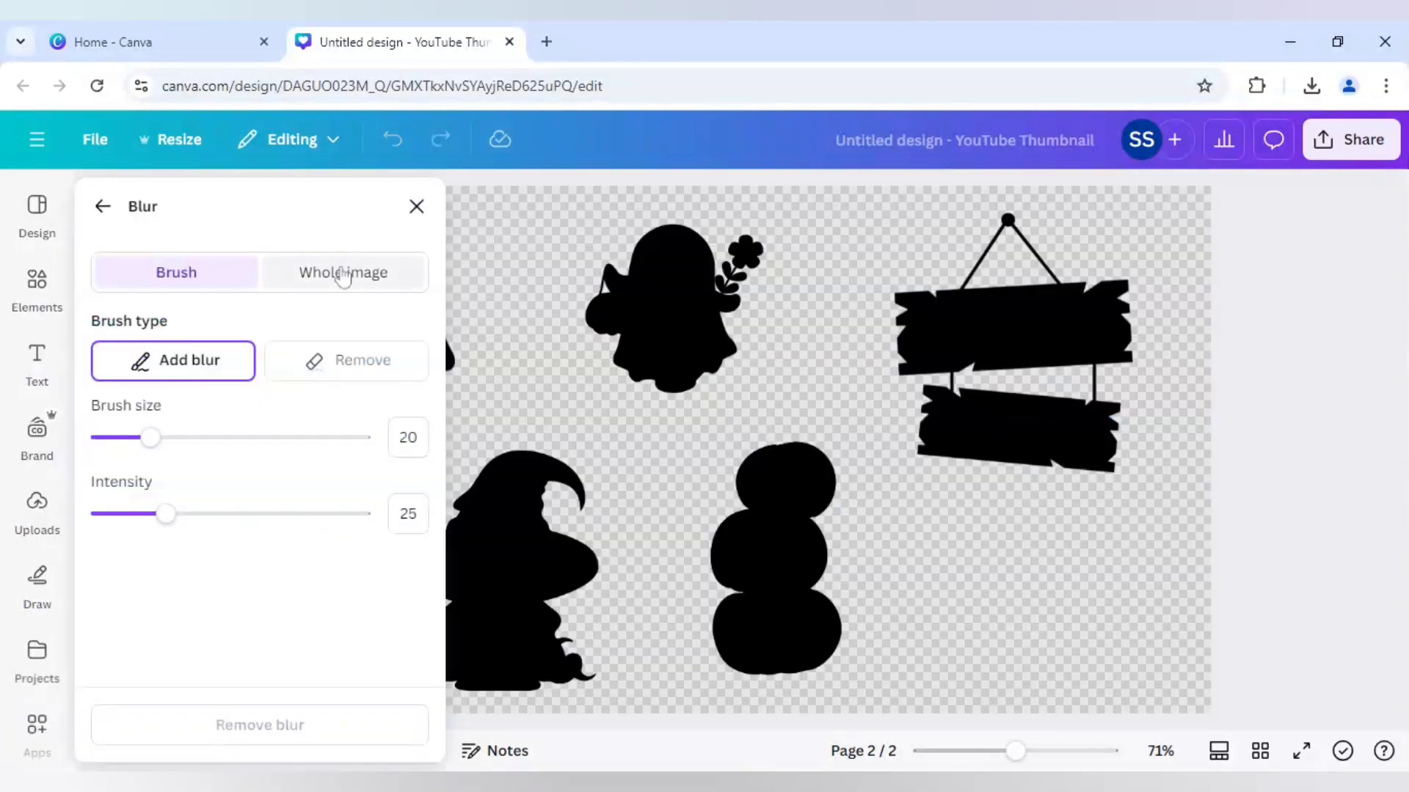
{"action": "left_click", "coordinate": [343, 277]}
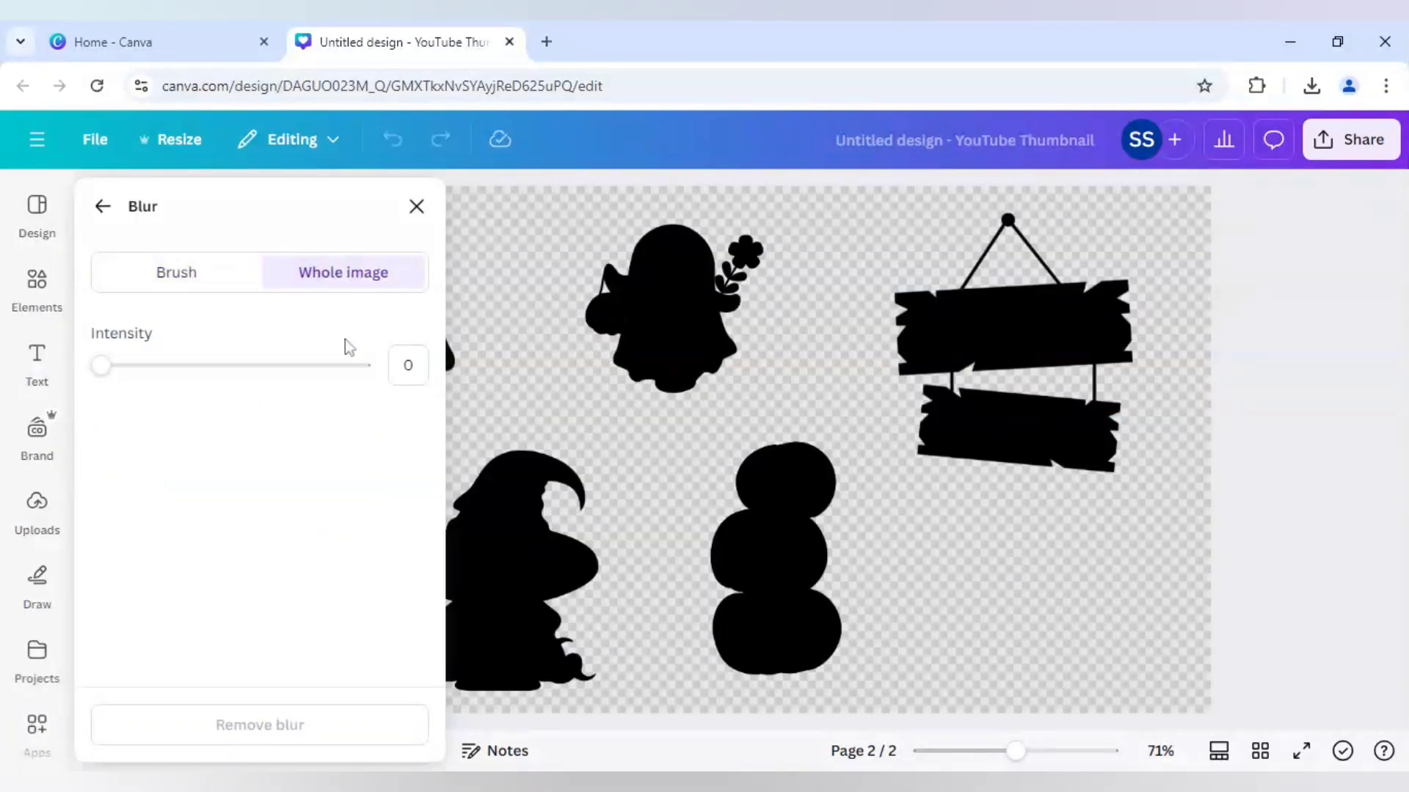
{"action": "left_click", "coordinate": [407, 364]}
{"action": "type", "text": "45"}
{"action": "left_click", "coordinate": [389, 466]}
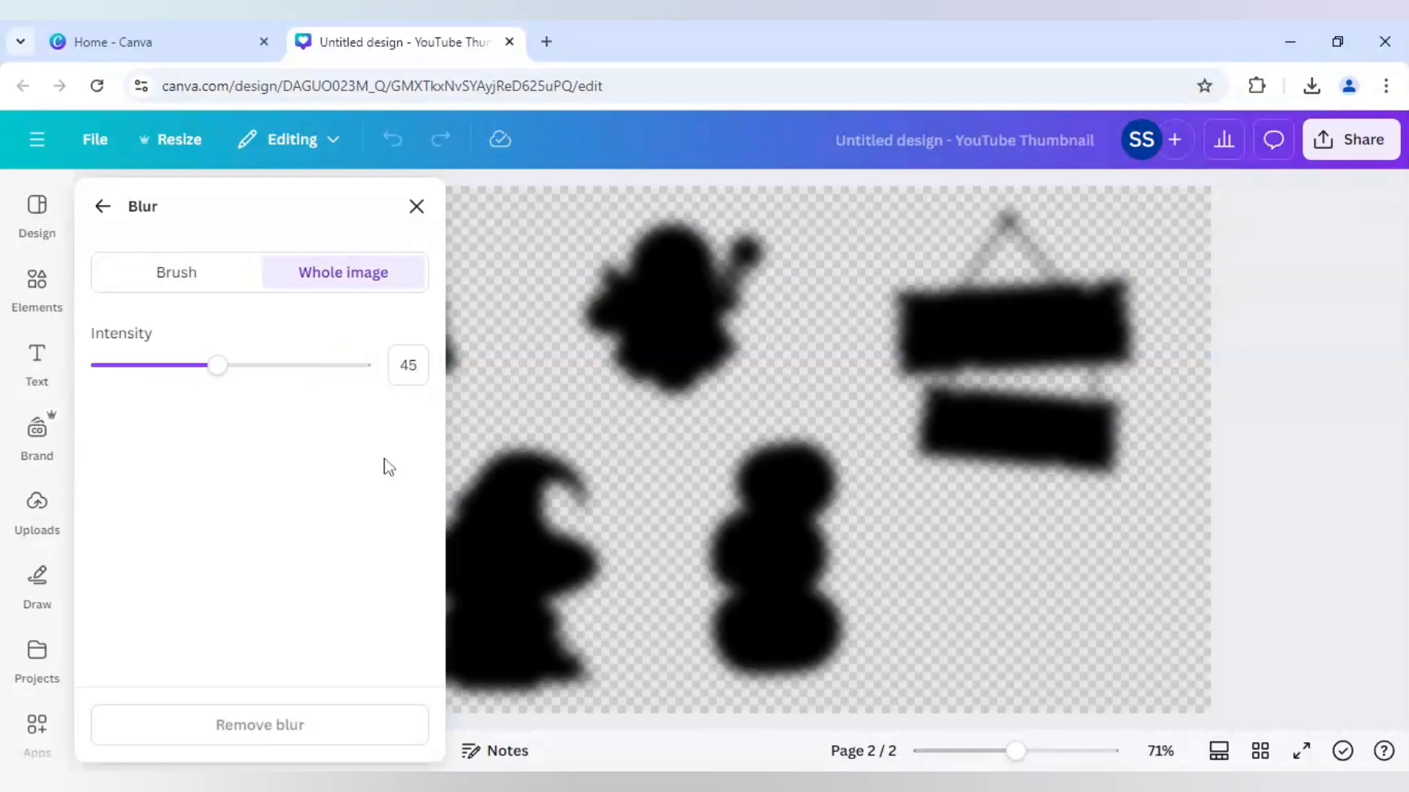
Reduce the blurred black duplicate's transparency value to 38
{"action": "left_click", "coordinate": [104, 209]}
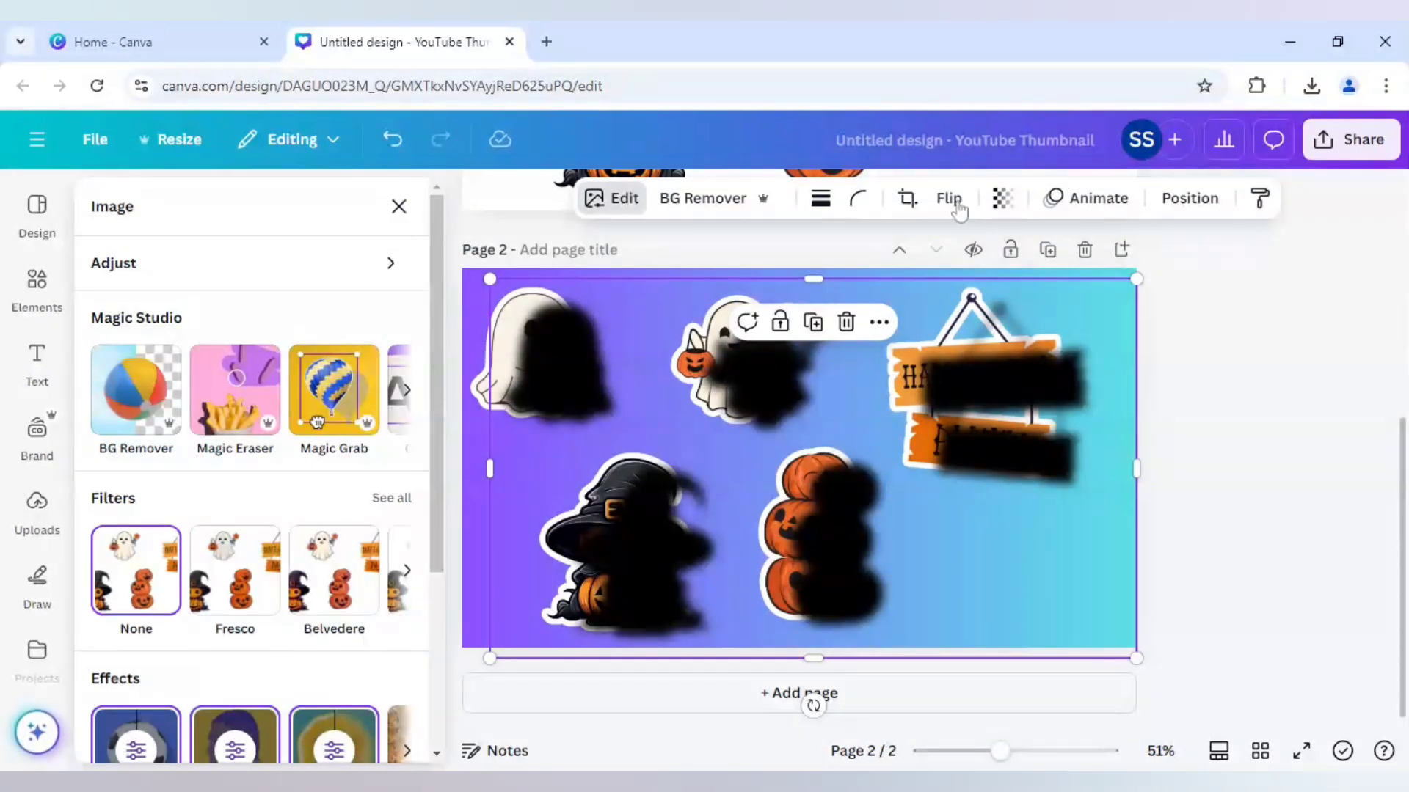
{"action": "left_click", "coordinate": [1002, 198]}
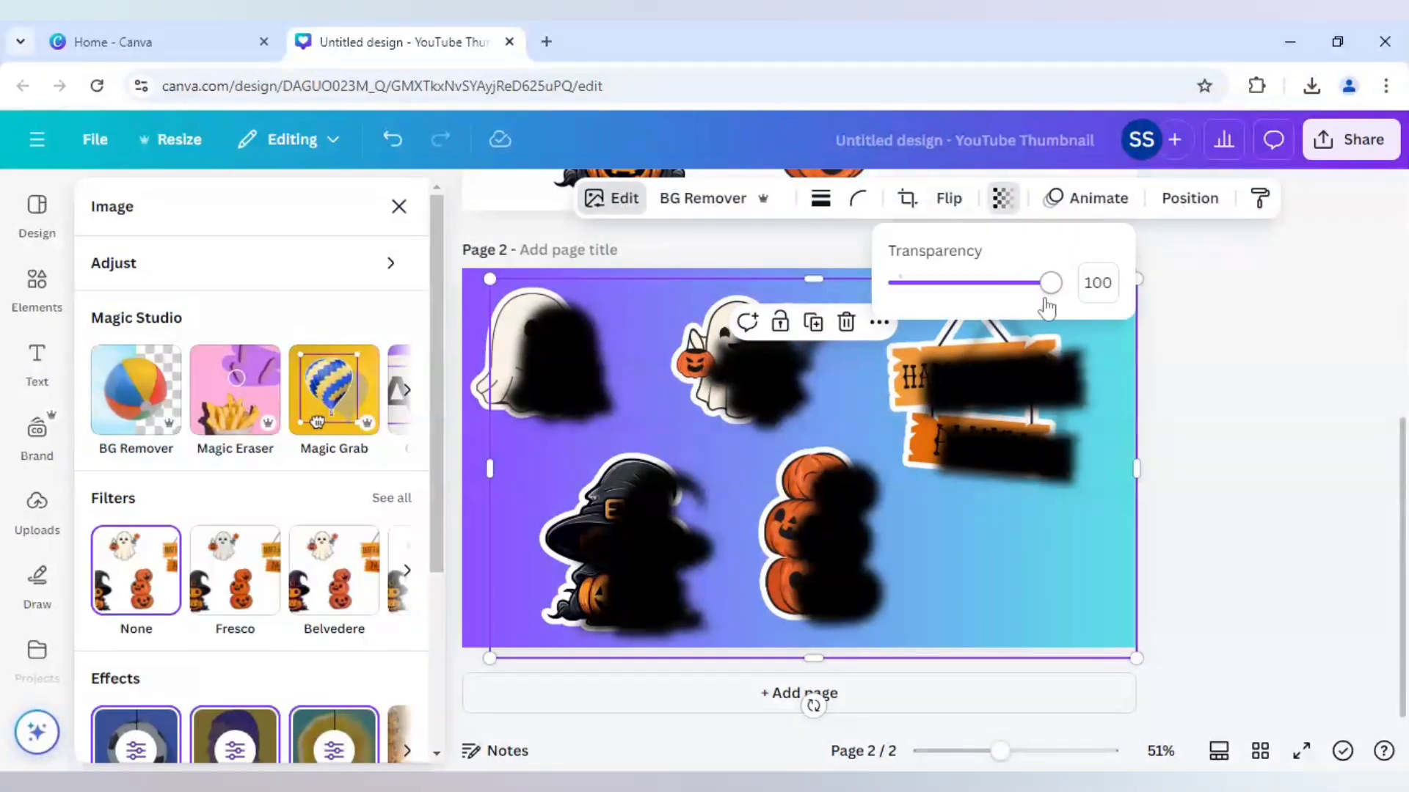
{"action": "left_click_drag", "start_coordinate": [1051, 292], "coordinate": [953, 297]}
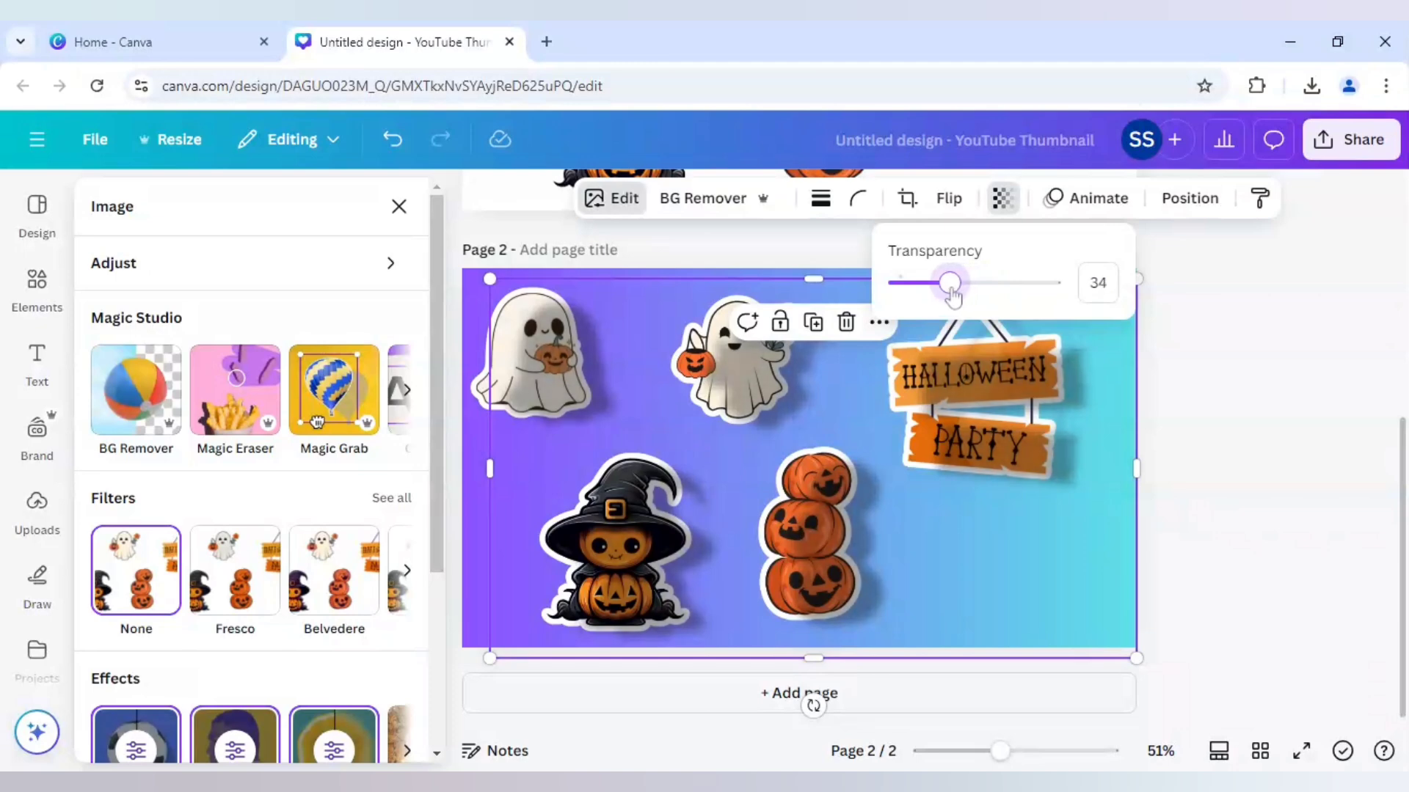
{"action": "left_click_drag", "start_coordinate": [952, 298], "coordinate": [958, 297]}
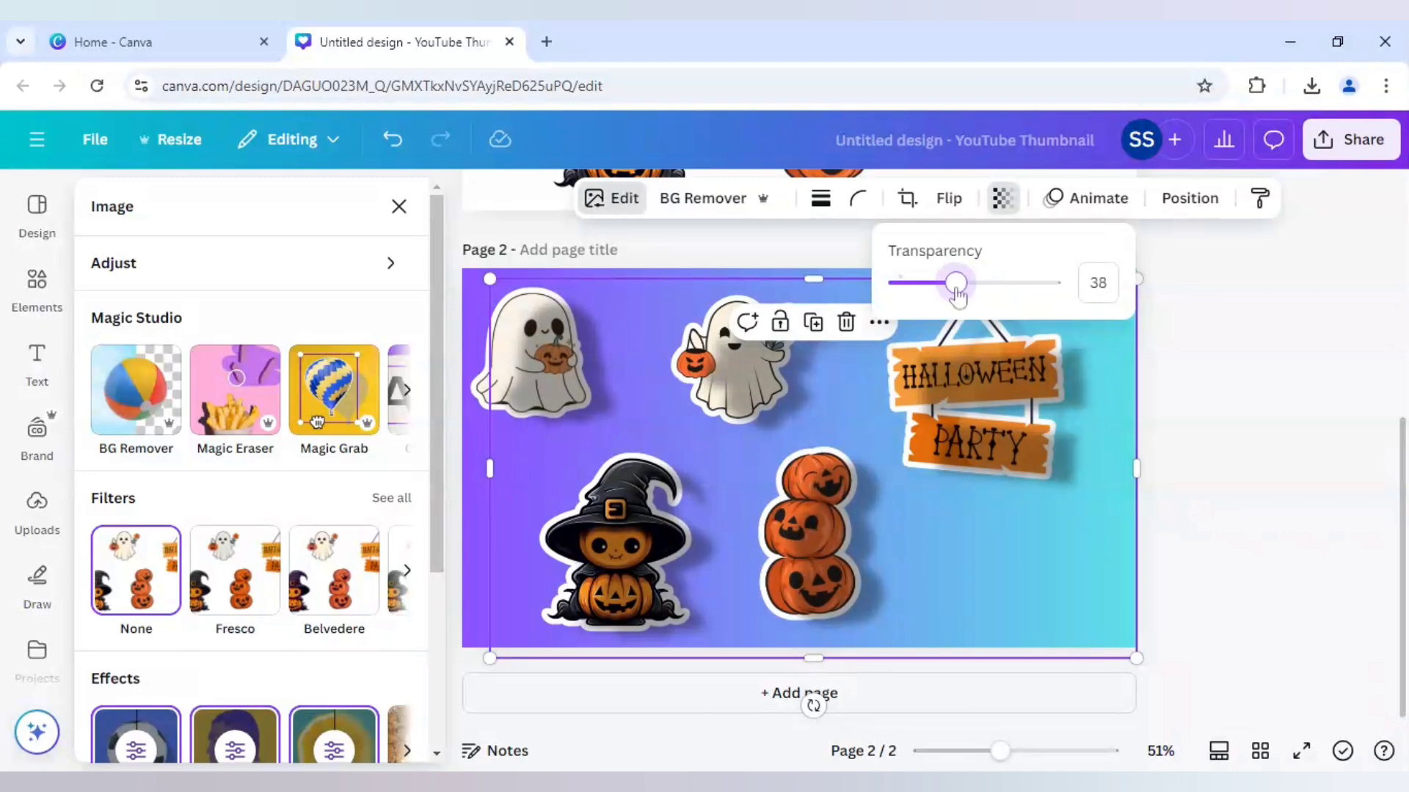
{"action": "left_click", "coordinate": [964, 403]}
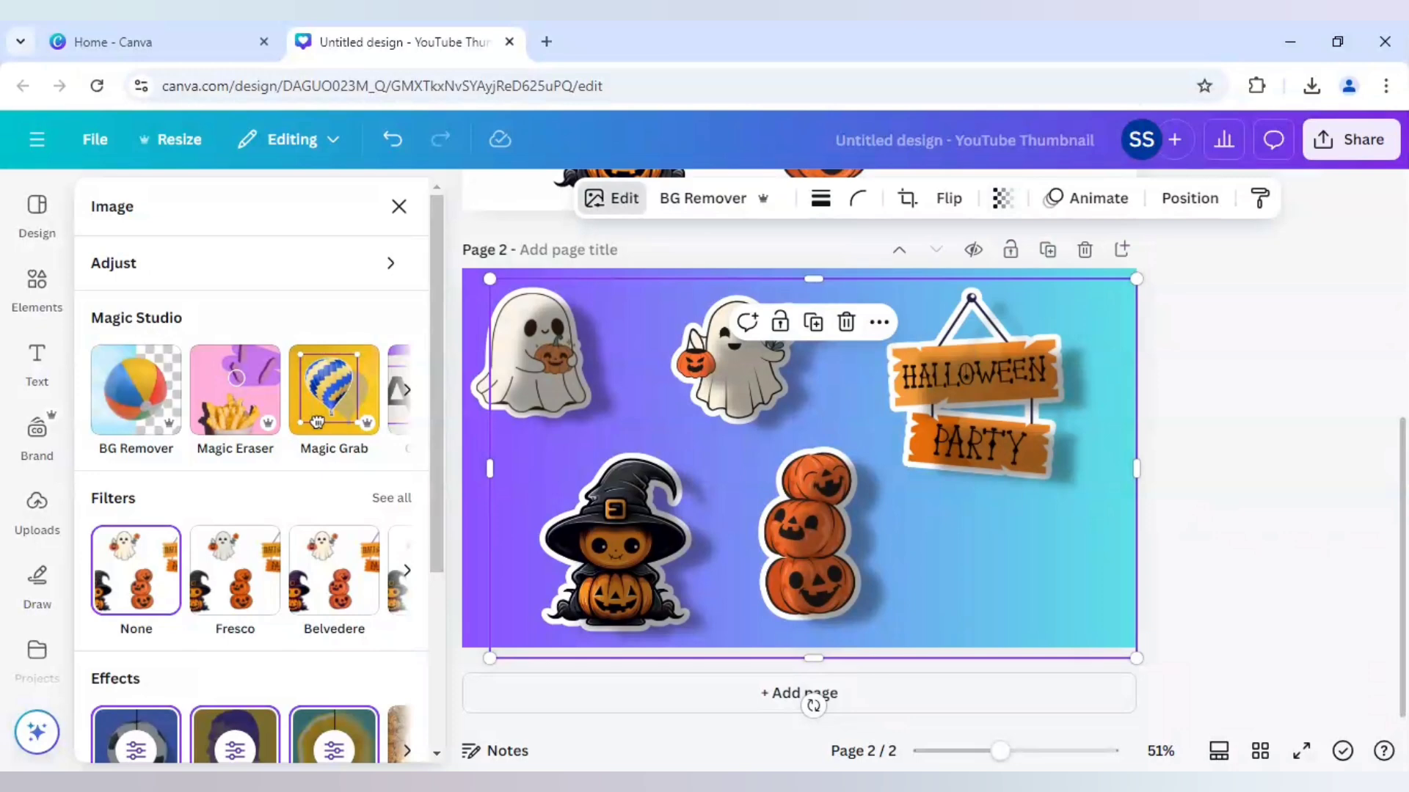
Send the black duplicate backward behind the outlined stickers and shift it slightly left and up
{"action": "right_click", "coordinate": [969, 406]}
{"action": "mouse_move", "coordinate": [1045, 369]}
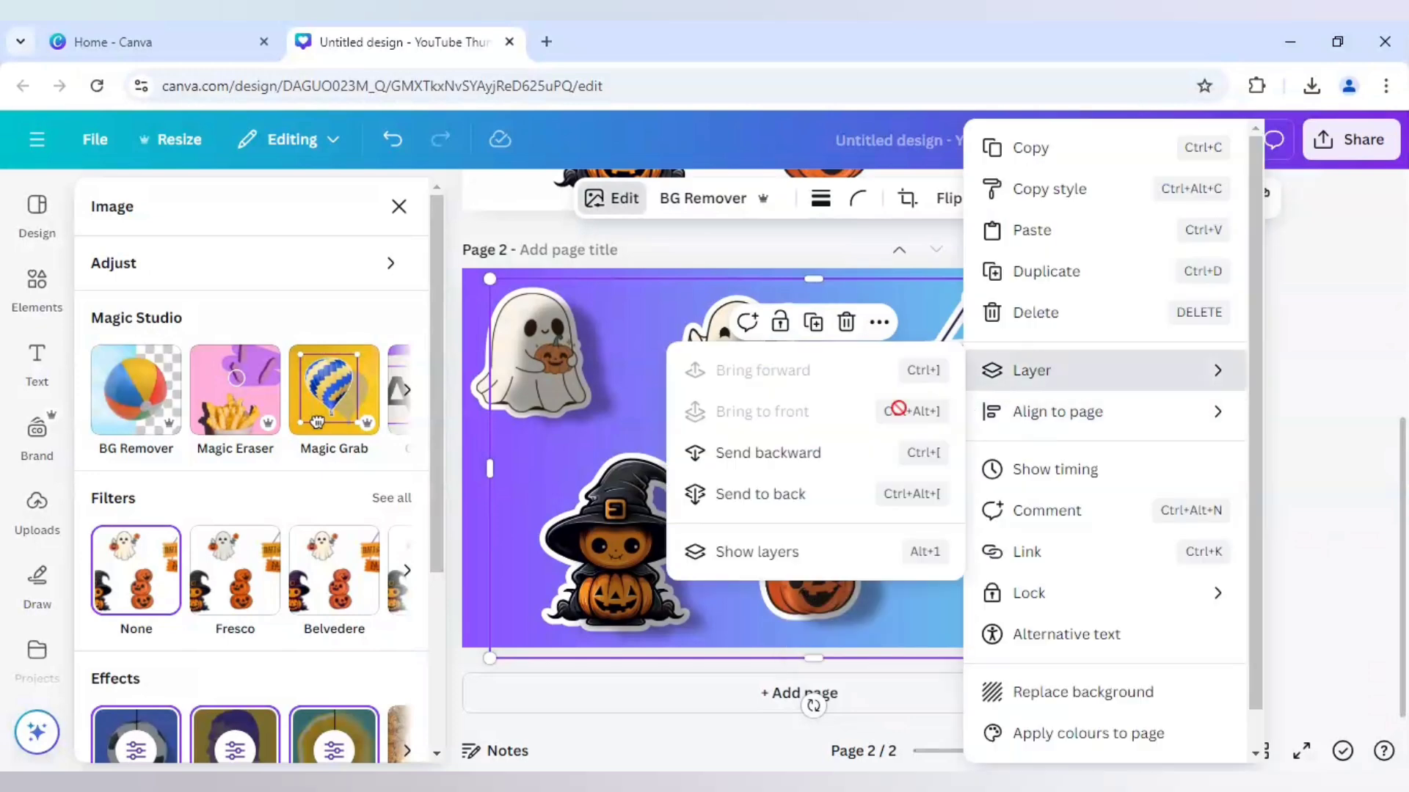
{"action": "left_click", "coordinate": [822, 462]}
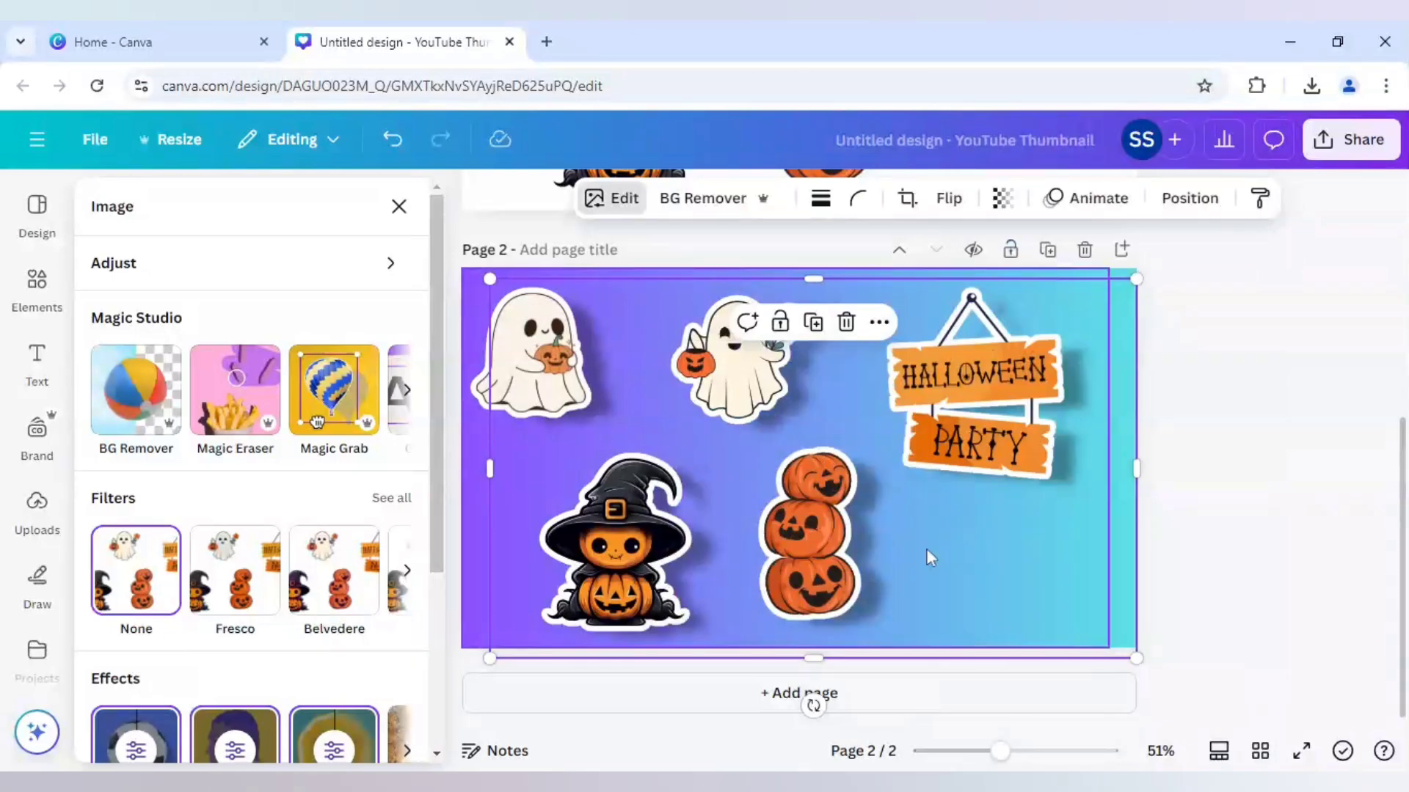
{"action": "left_click_drag", "start_coordinate": [926, 548], "coordinate": [908, 543]}
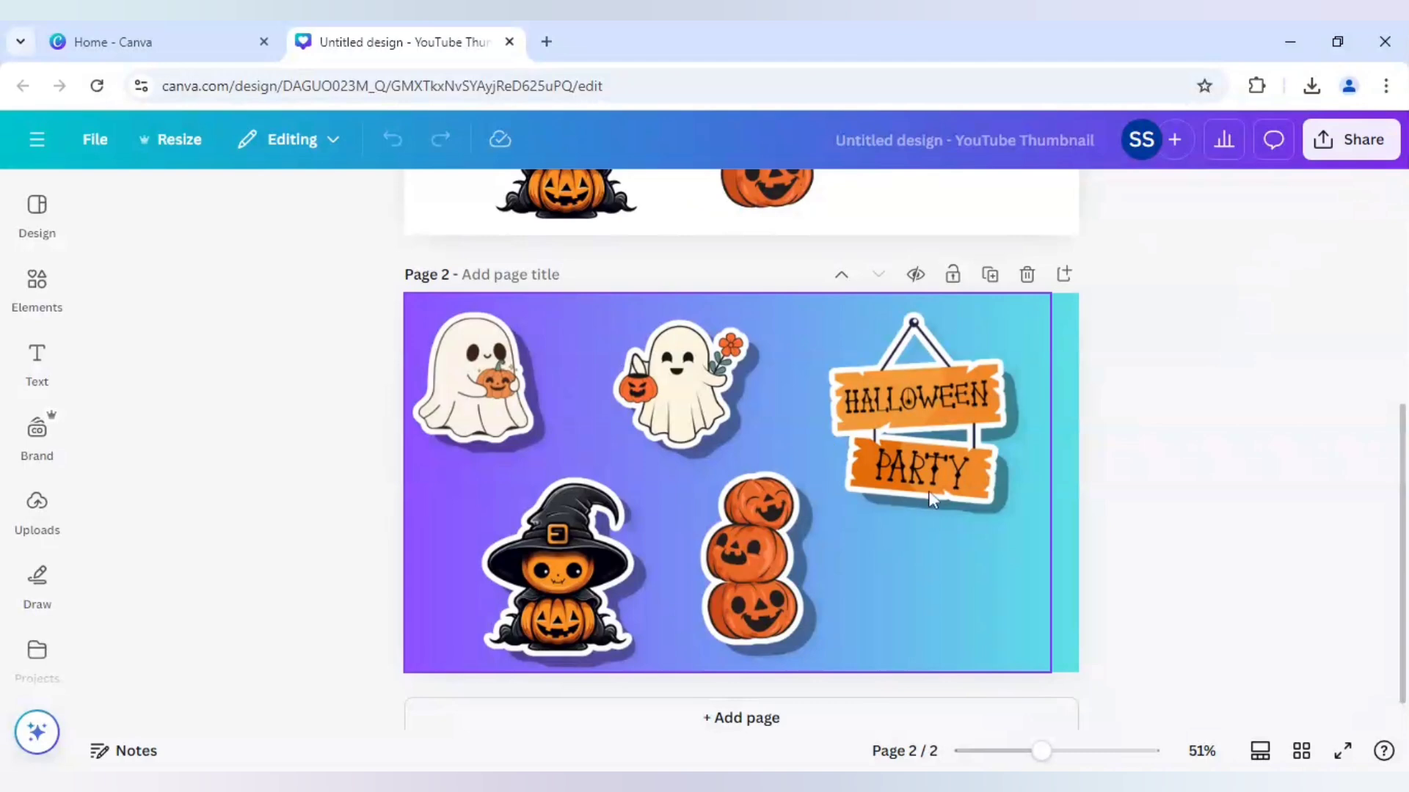
Set the download options to PDF Print with the CMYK (best for professional printing) colour profile, and close them without downloading
{"action": "left_click", "coordinate": [1345, 154]}
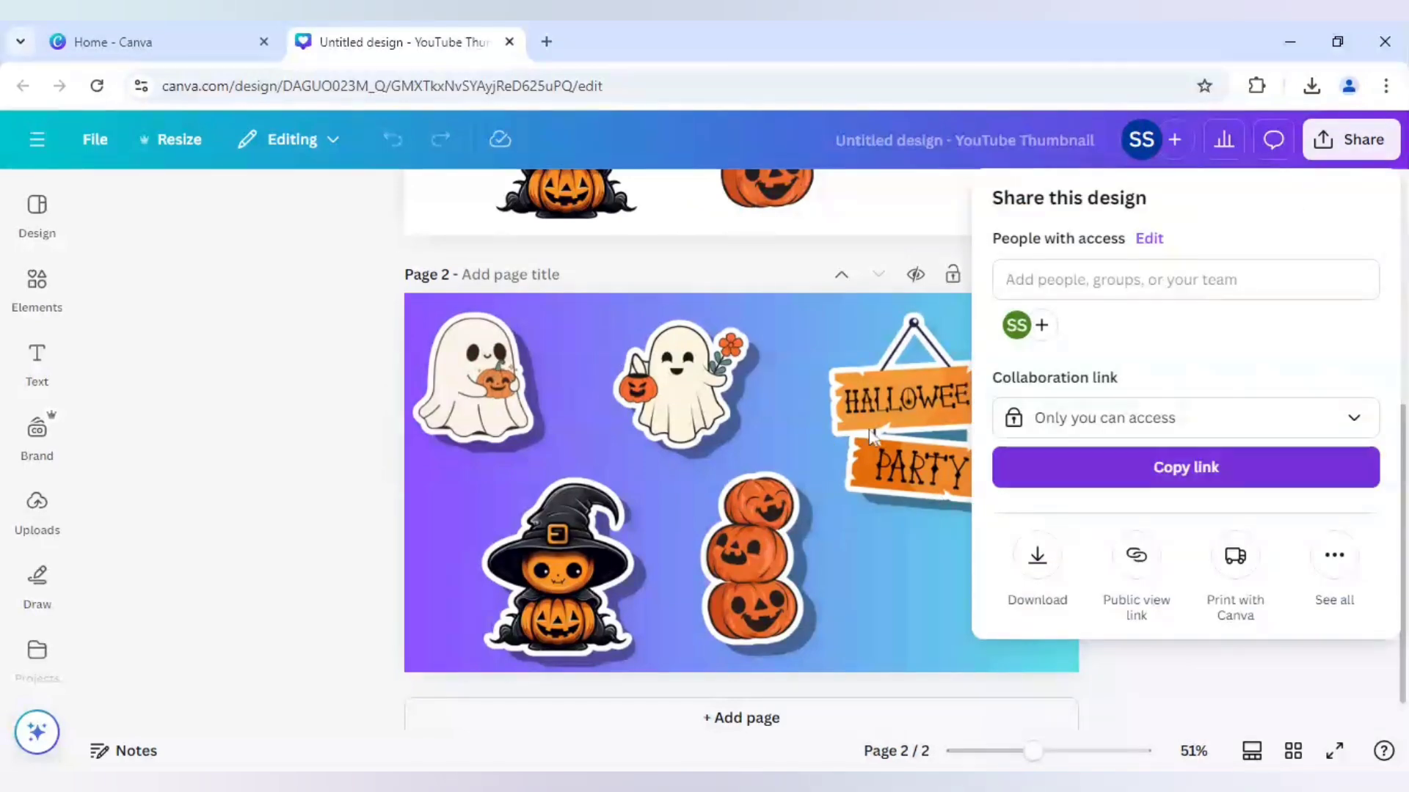
{"action": "left_click", "coordinate": [374, 387]}
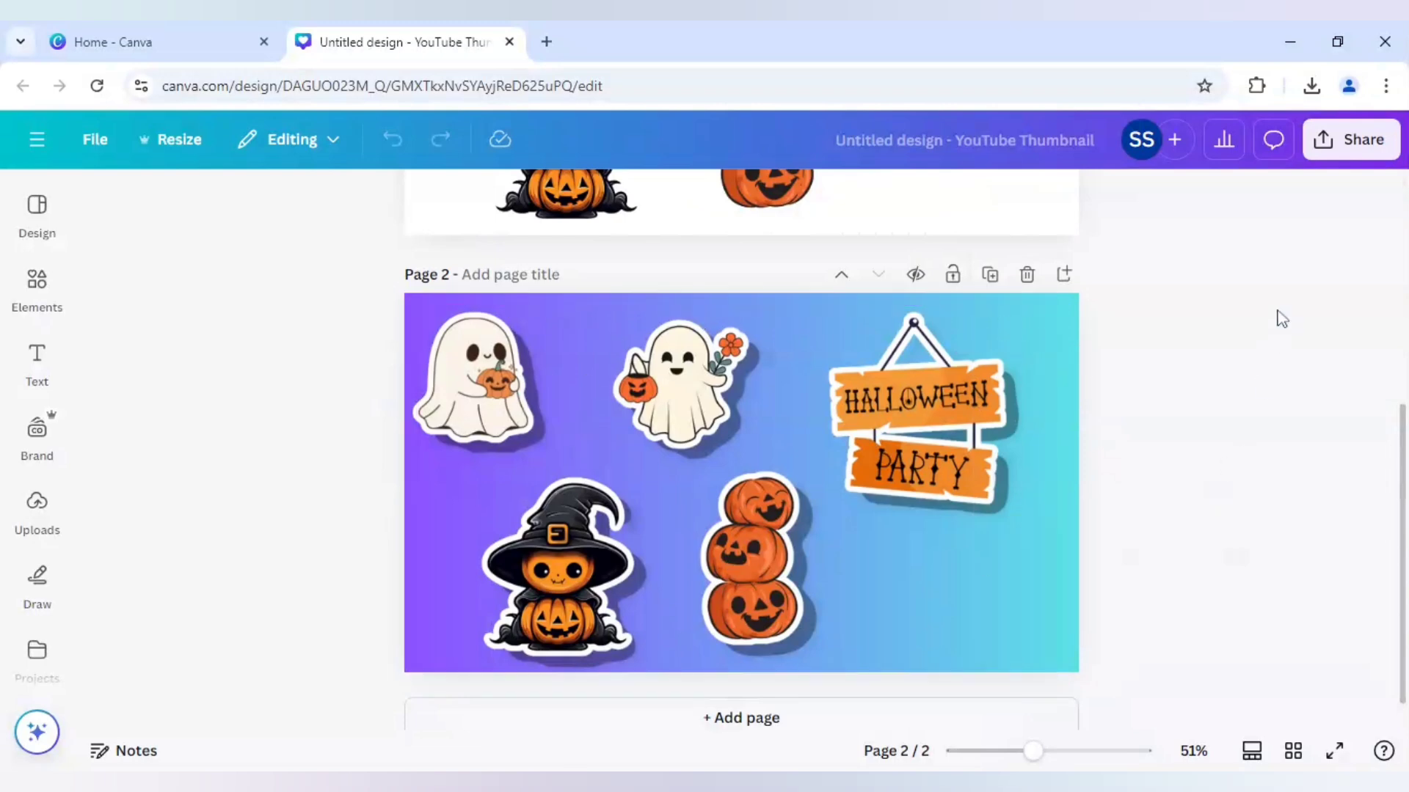
{"action": "left_click", "coordinate": [1359, 154]}
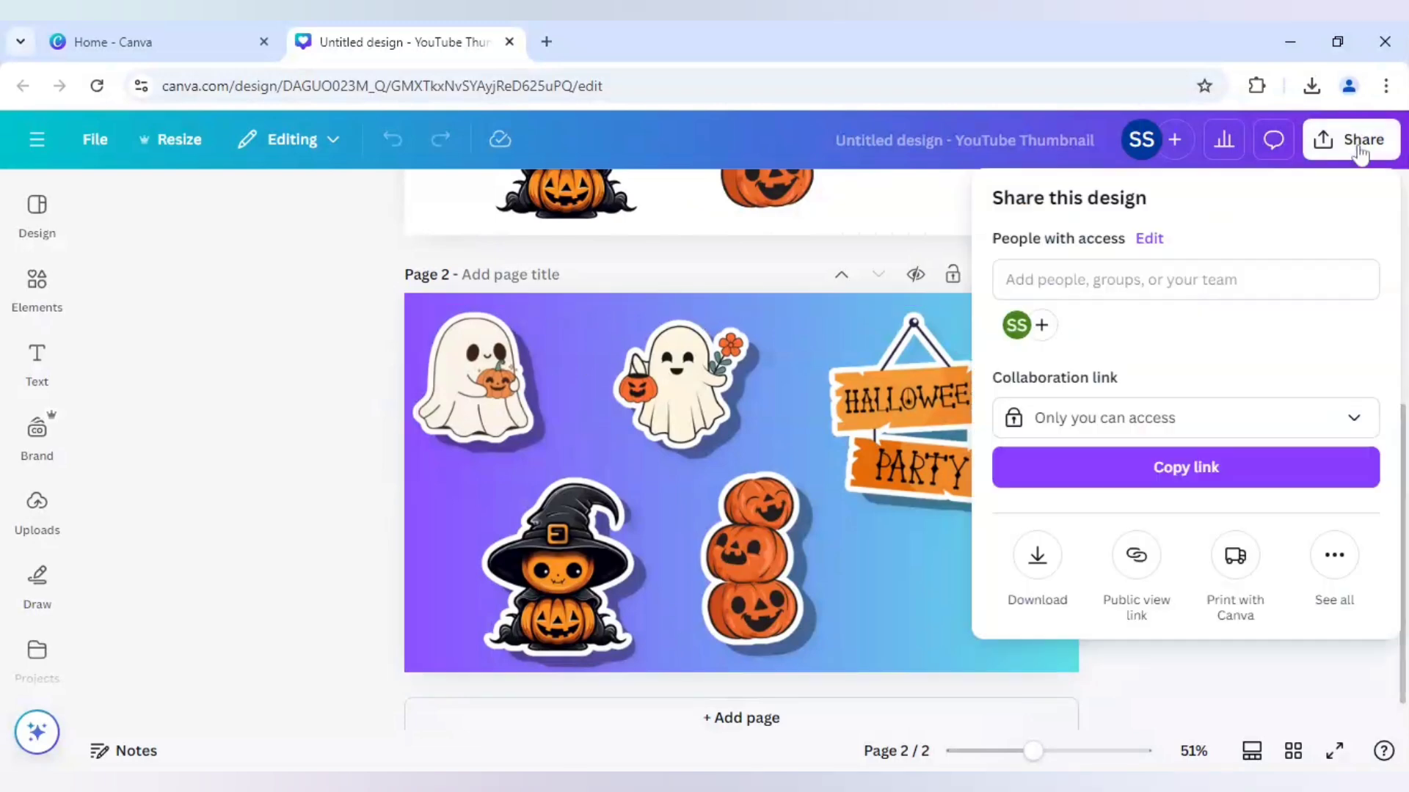
{"action": "left_click", "coordinate": [1038, 558]}
{"action": "left_click", "coordinate": [1127, 304]}
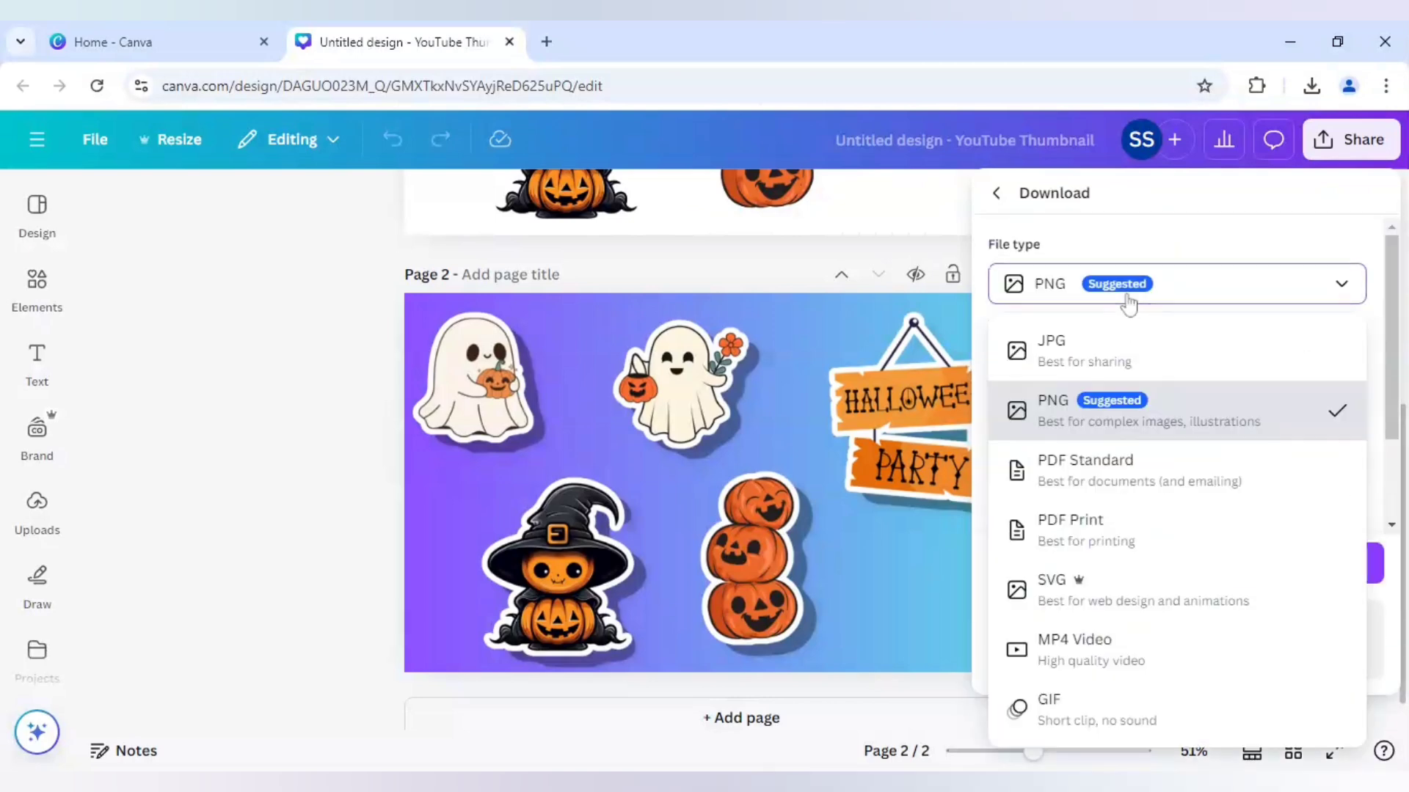
{"action": "left_click", "coordinate": [1107, 535]}
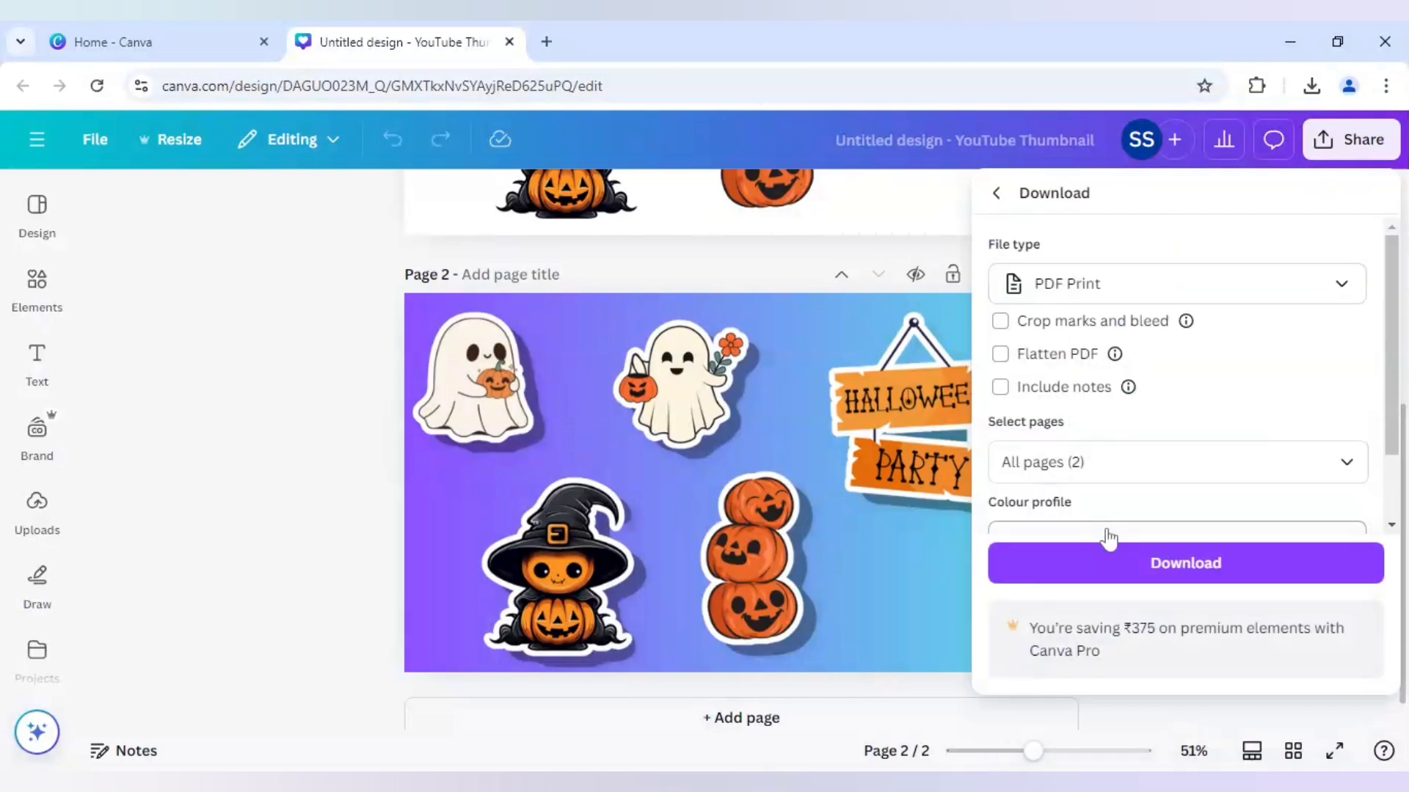
{"action": "scroll", "coordinate": [1011, 420], "scroll_direction": "down", "scroll_amount": 2}
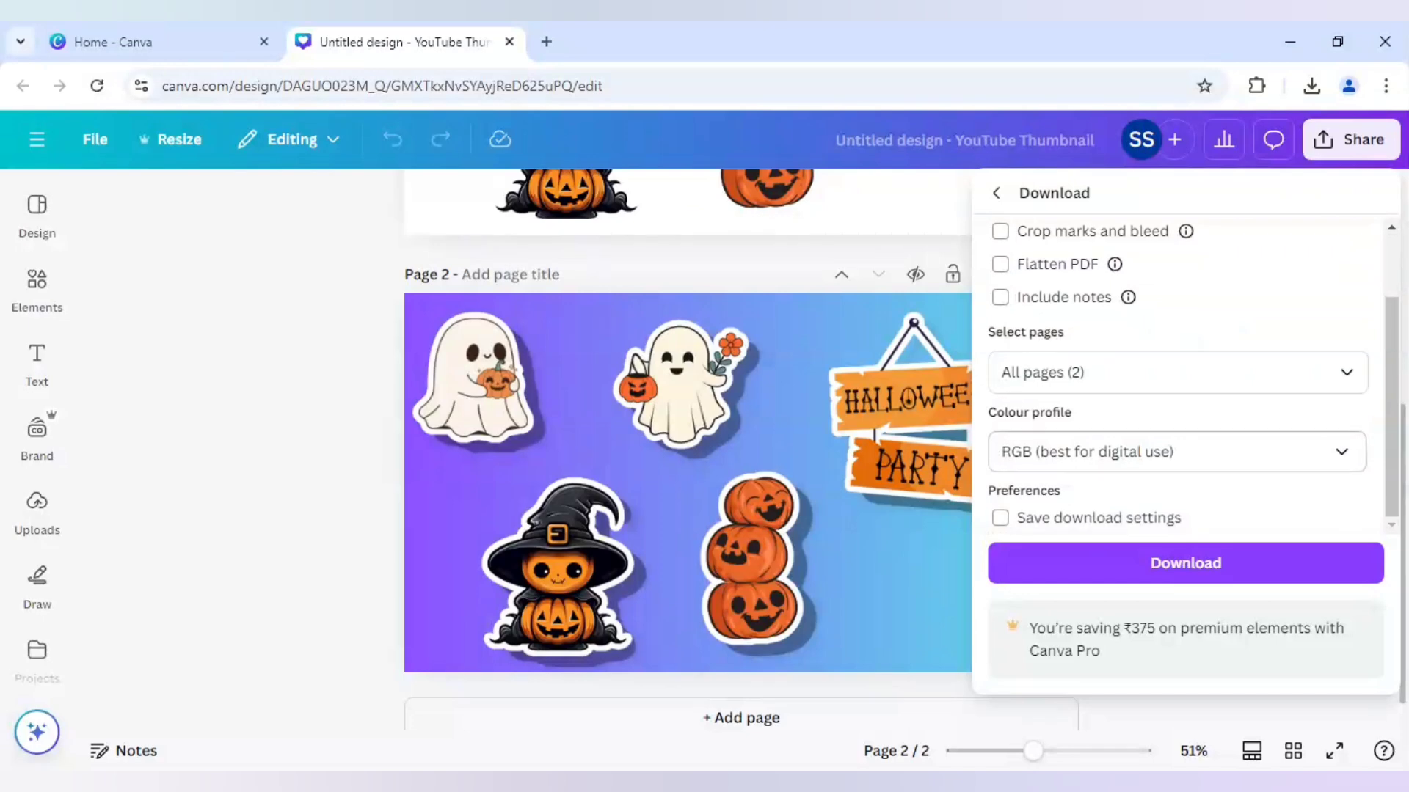
{"action": "left_click", "coordinate": [1138, 464]}
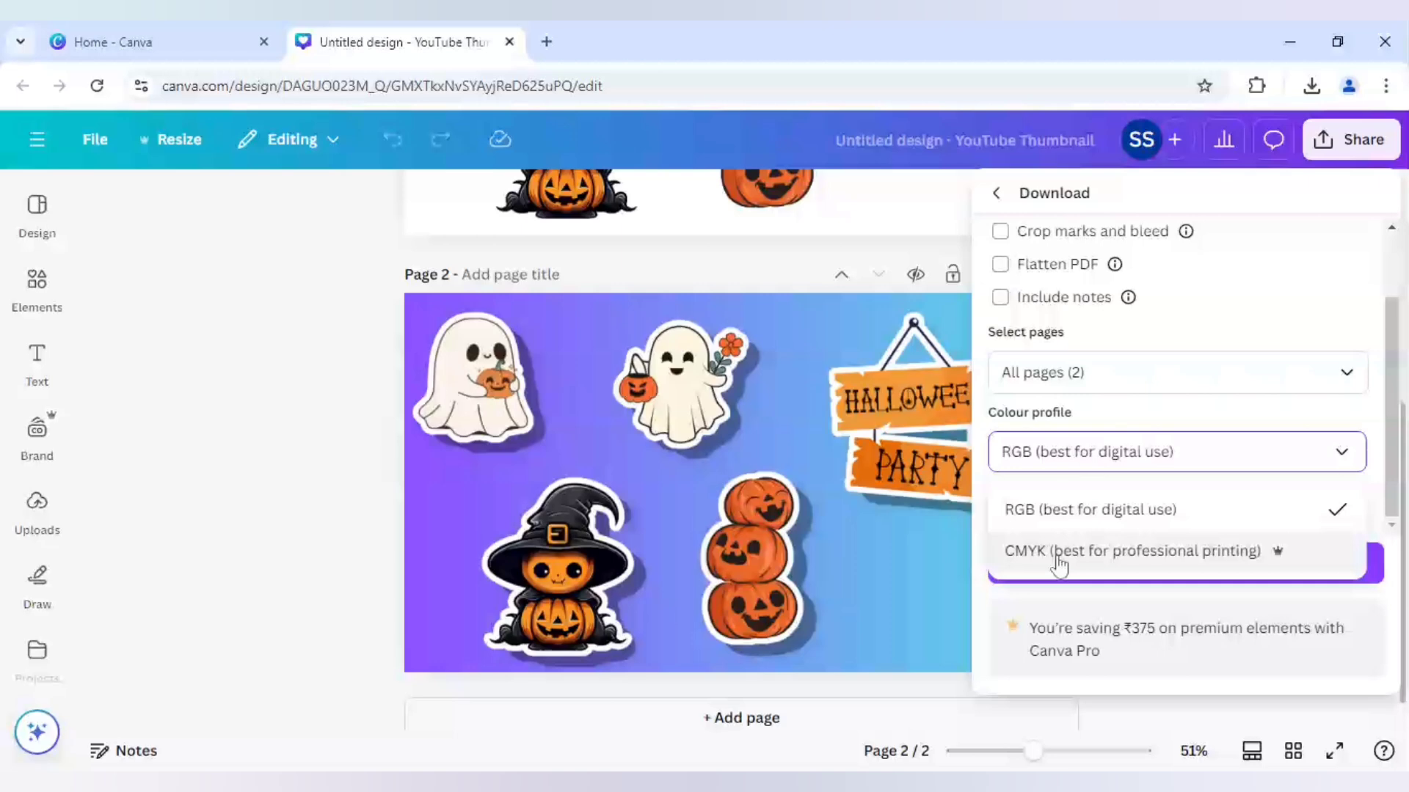
{"action": "left_click", "coordinate": [1246, 559]}
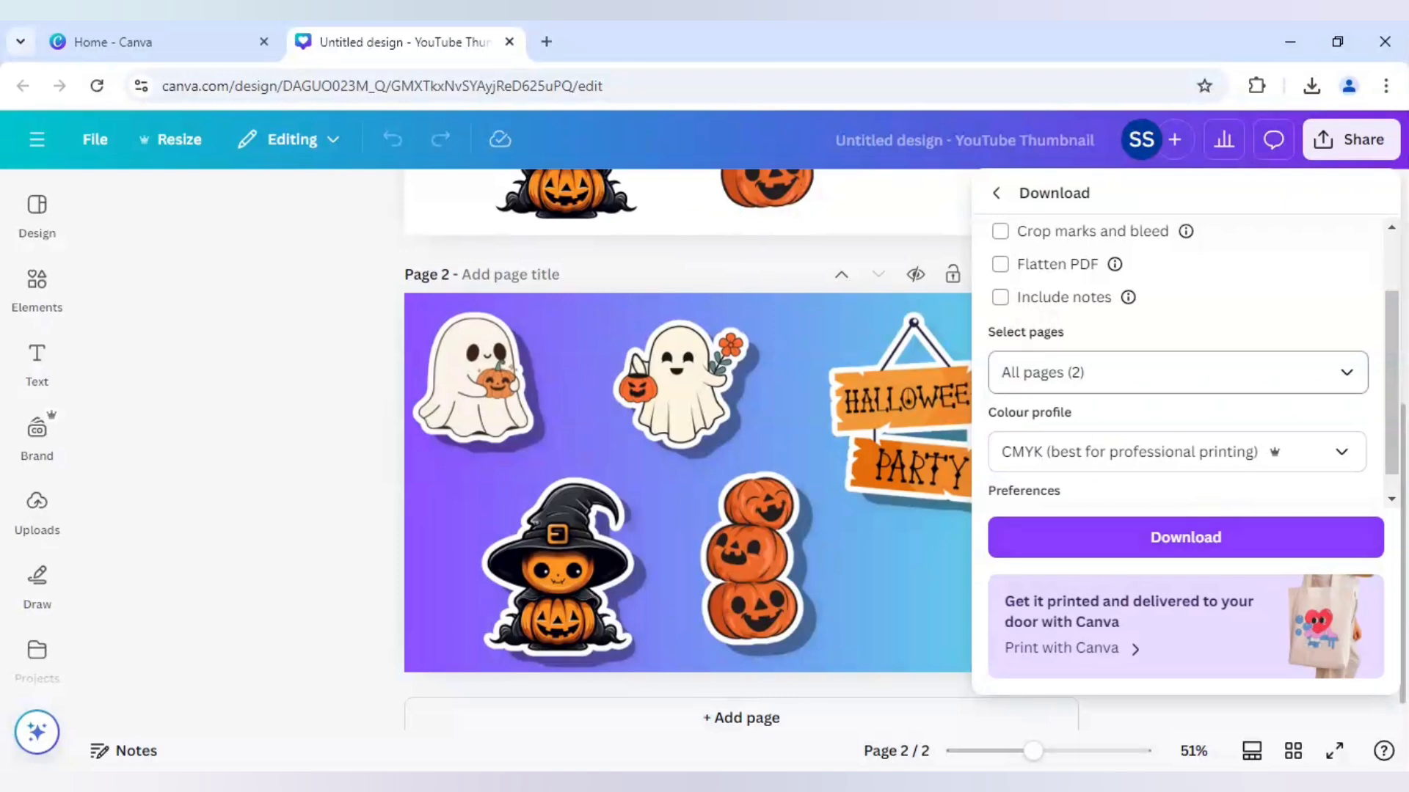
{"action": "left_click", "coordinate": [1000, 195]}
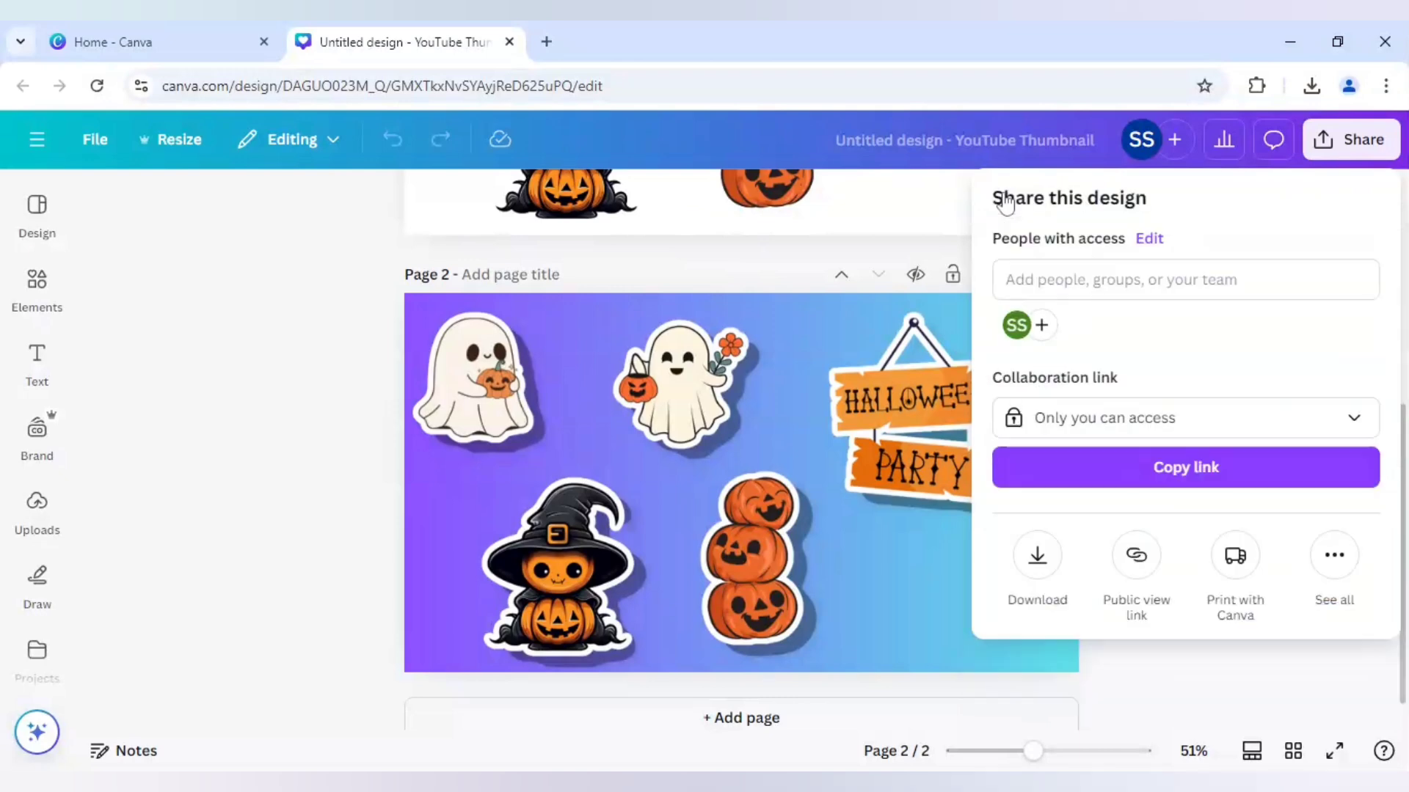
{"action": "left_click", "coordinate": [378, 254]}
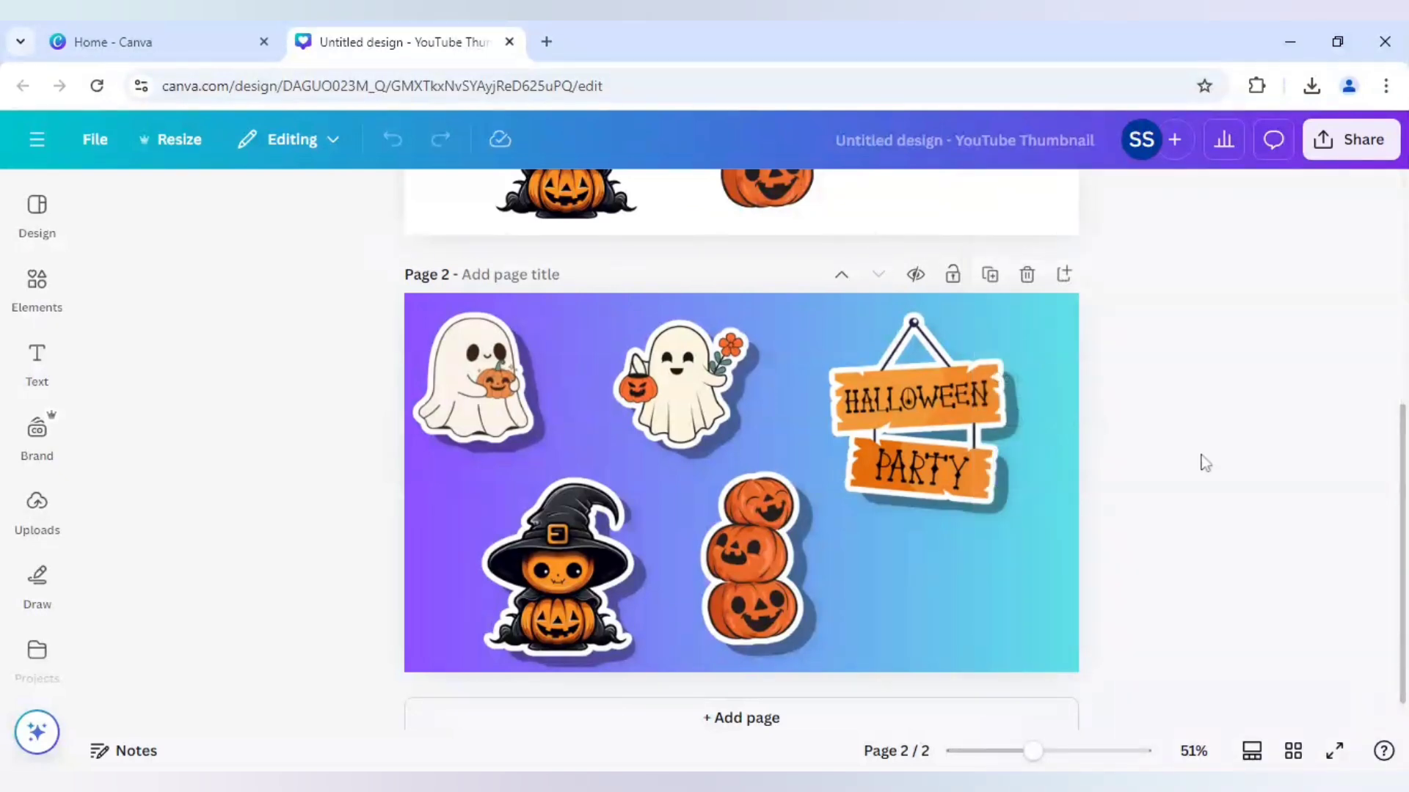